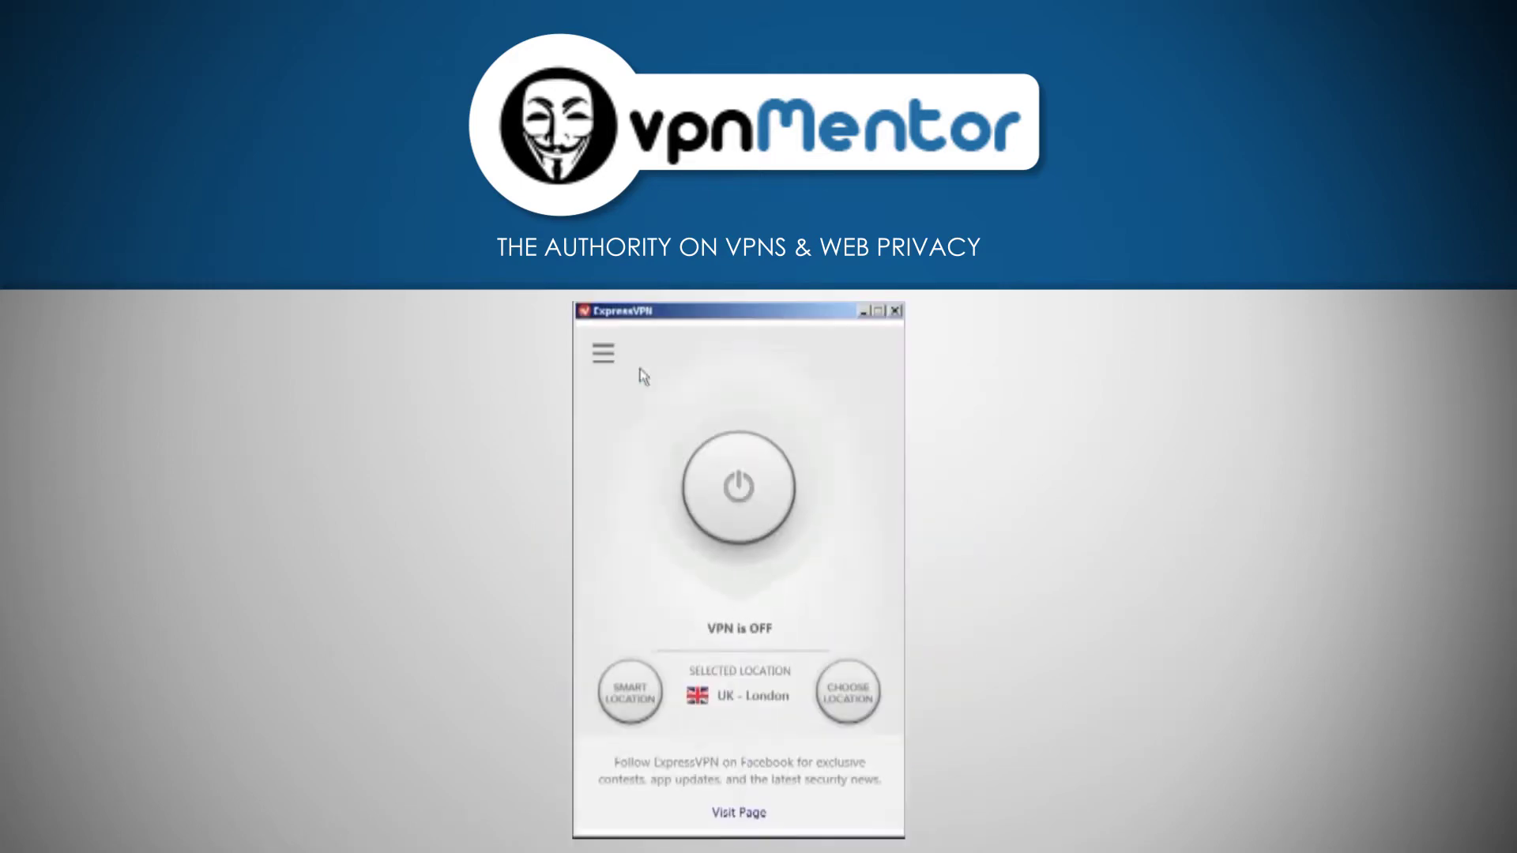
# Go to the ExpressVPN order page and scroll to the 1, 6 and 12 Months plan boxes.
pyautogui.click(603, 355)
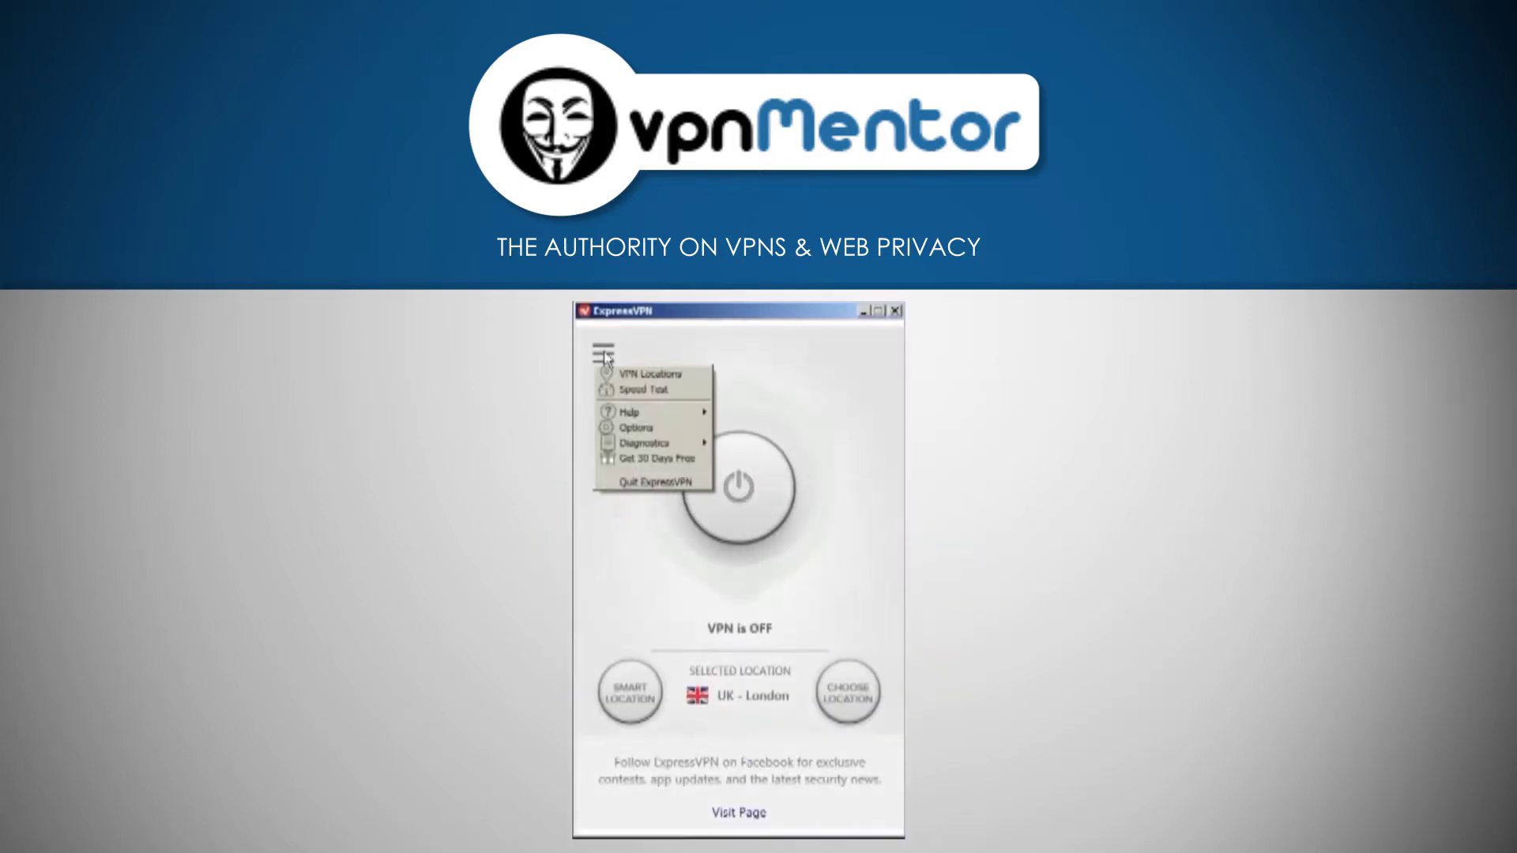
pyautogui.moveTo(636, 412)
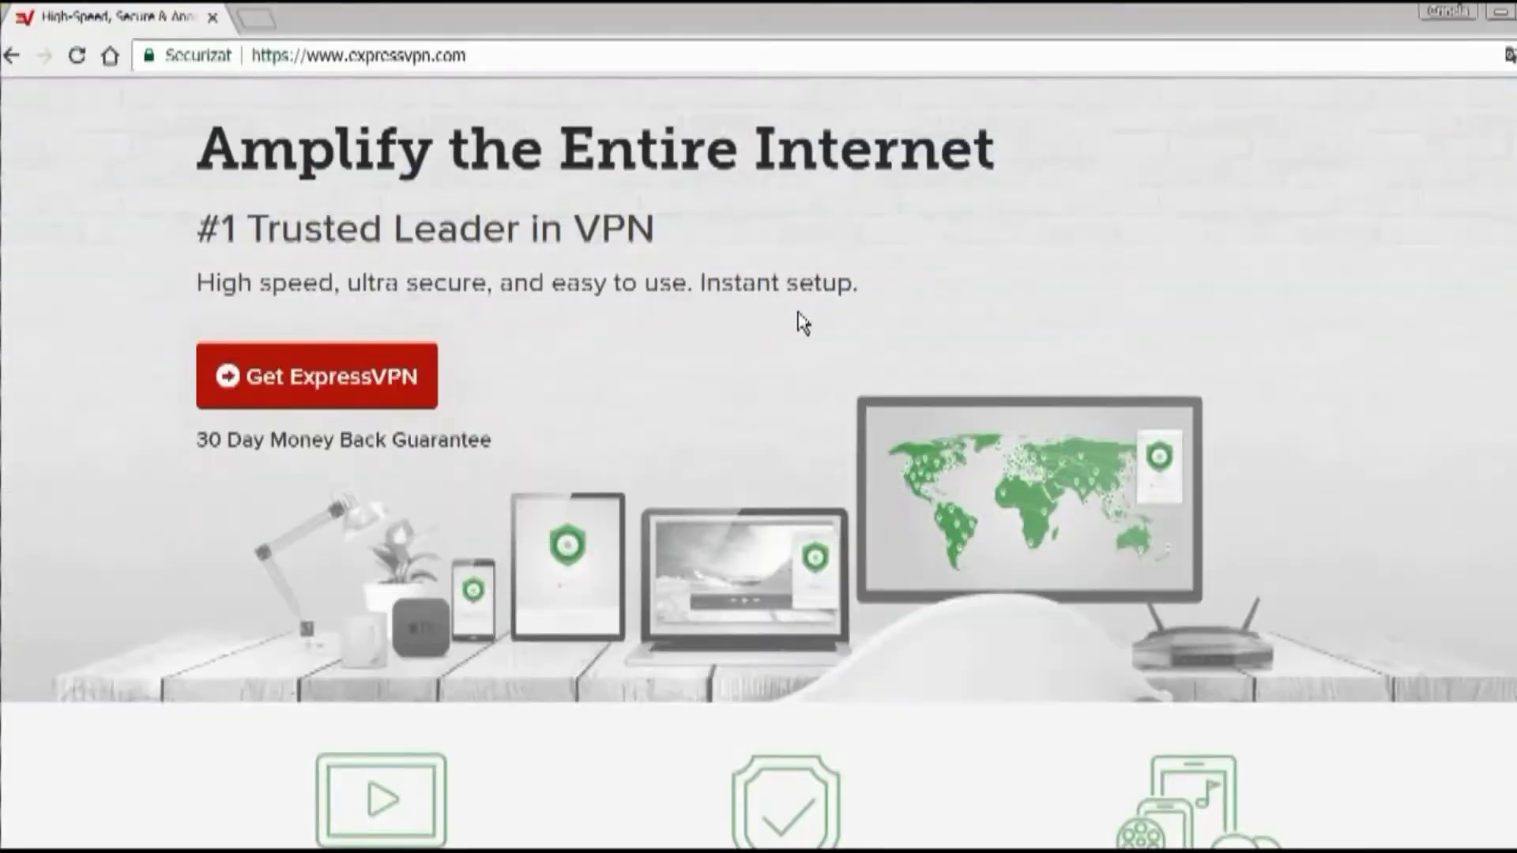
pyautogui.click(364, 380)
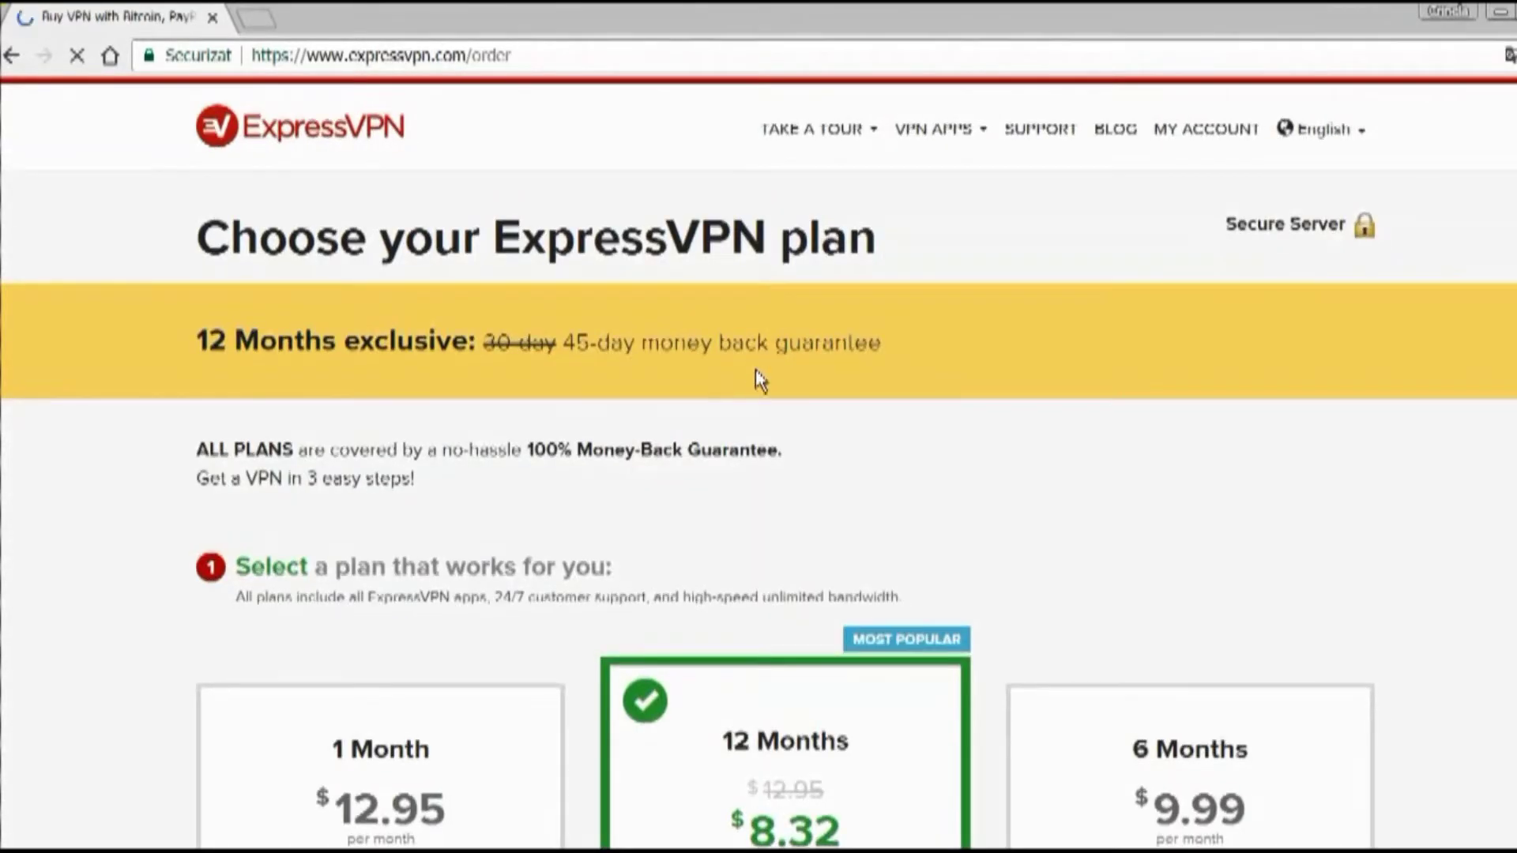
pyautogui.scroll(-3, 845, 393)
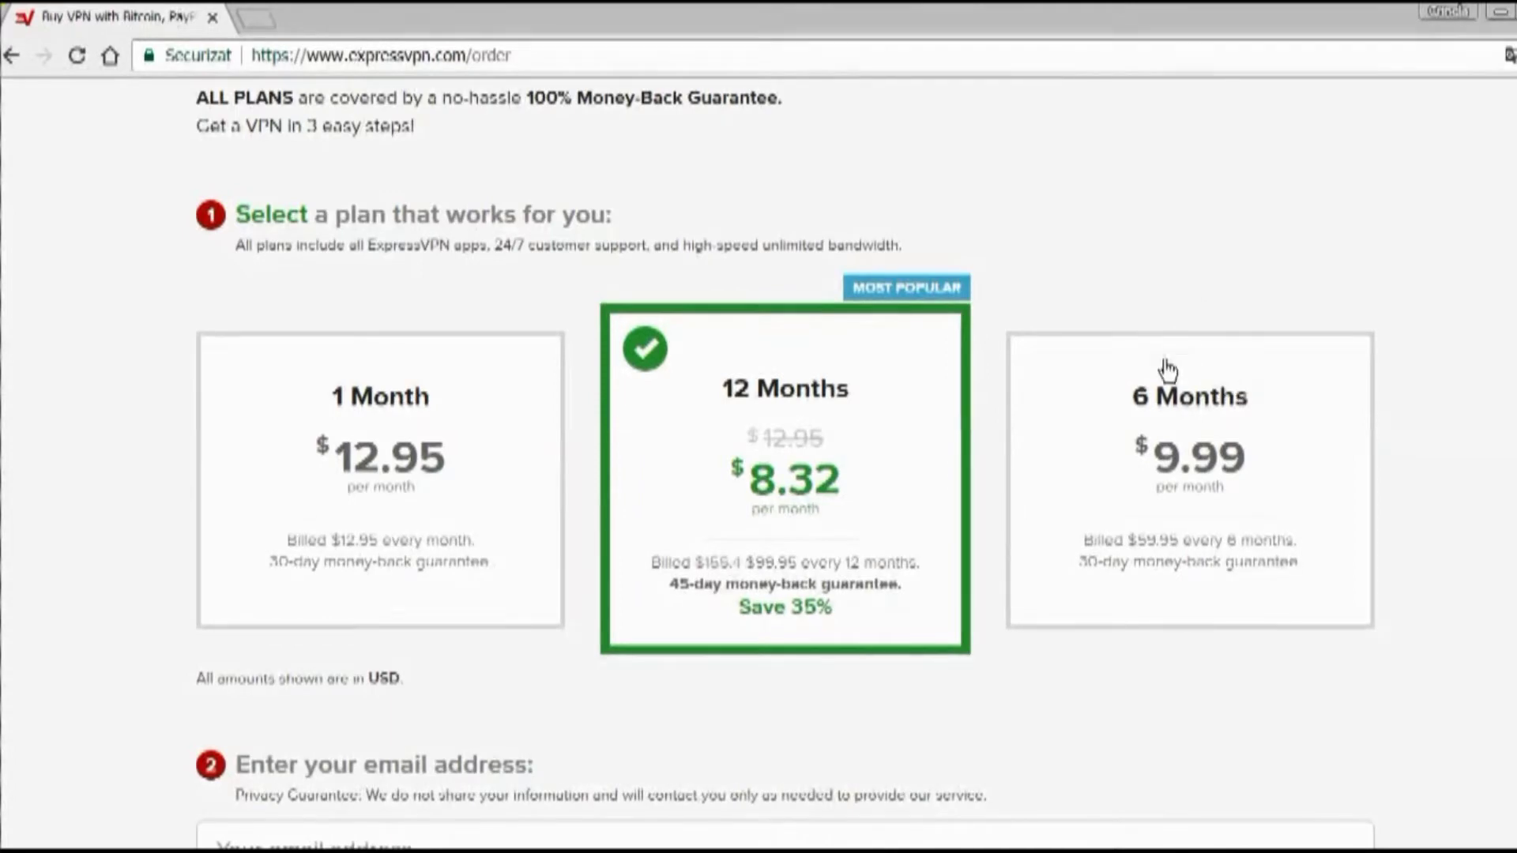
pyautogui.scroll(-1, 1256, 494)
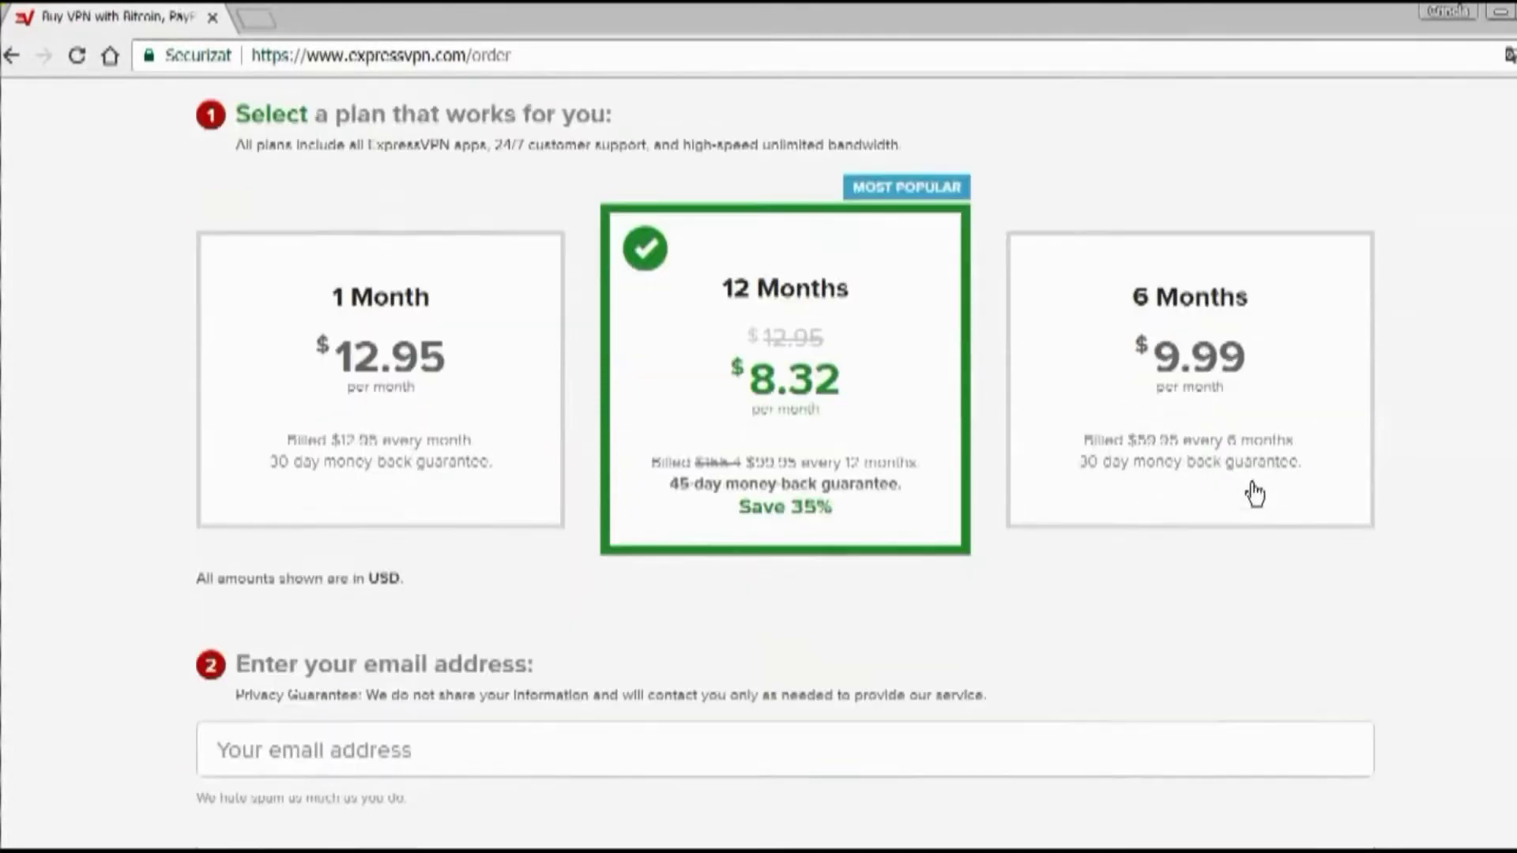
pyautogui.scroll(-1, 1255, 494)
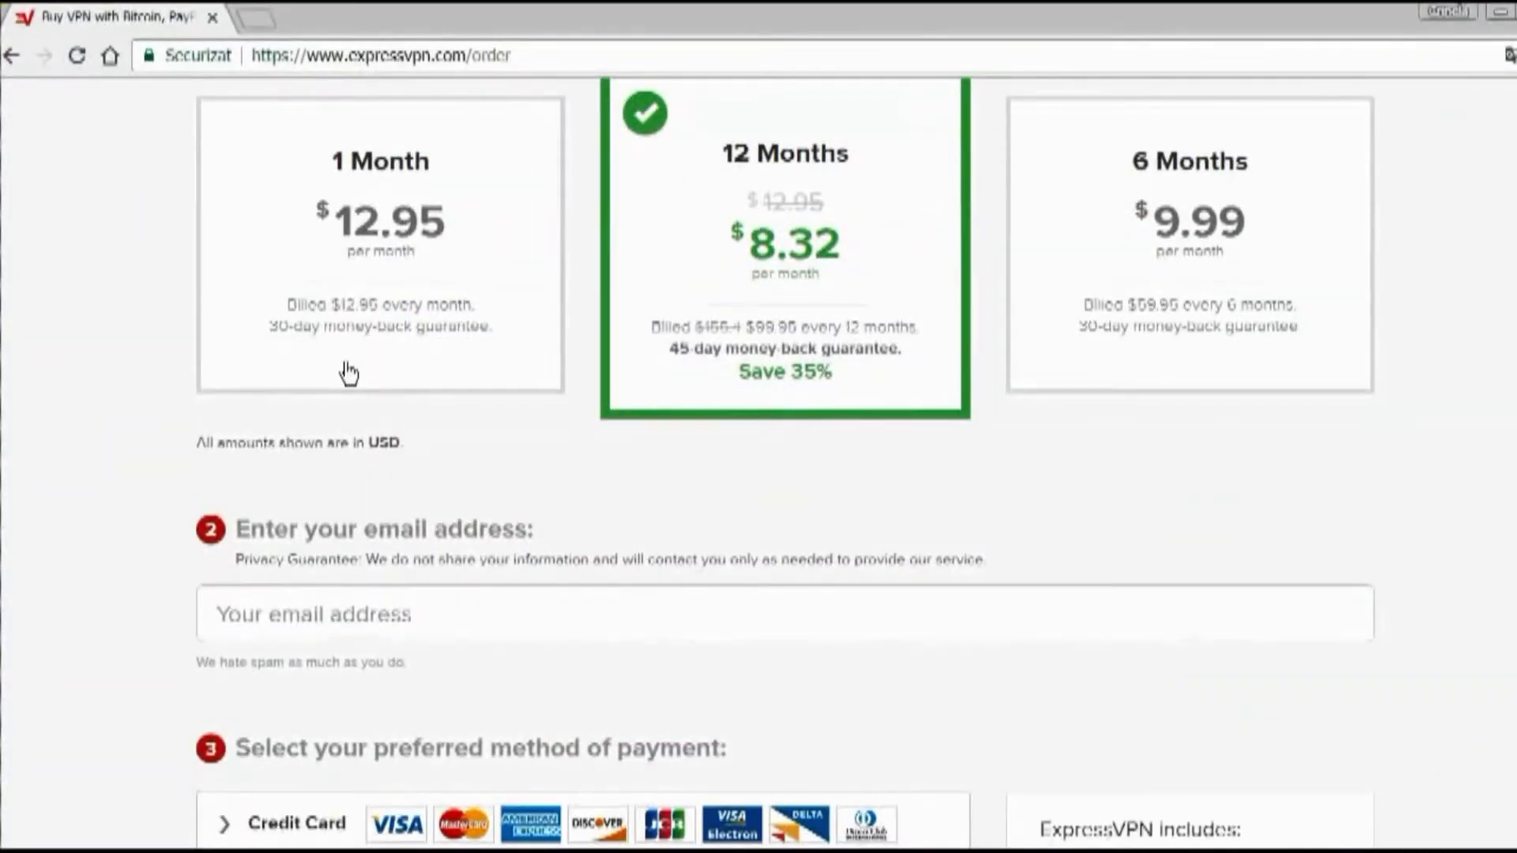
# Pick the 1 Month plan, enter an e-mail address, choose PayPal, and continue to pay $12.95.
pyautogui.click(371, 387)
pyautogui.scroll(-9, 410, 484)
pyautogui.scroll(3, 419, 439)
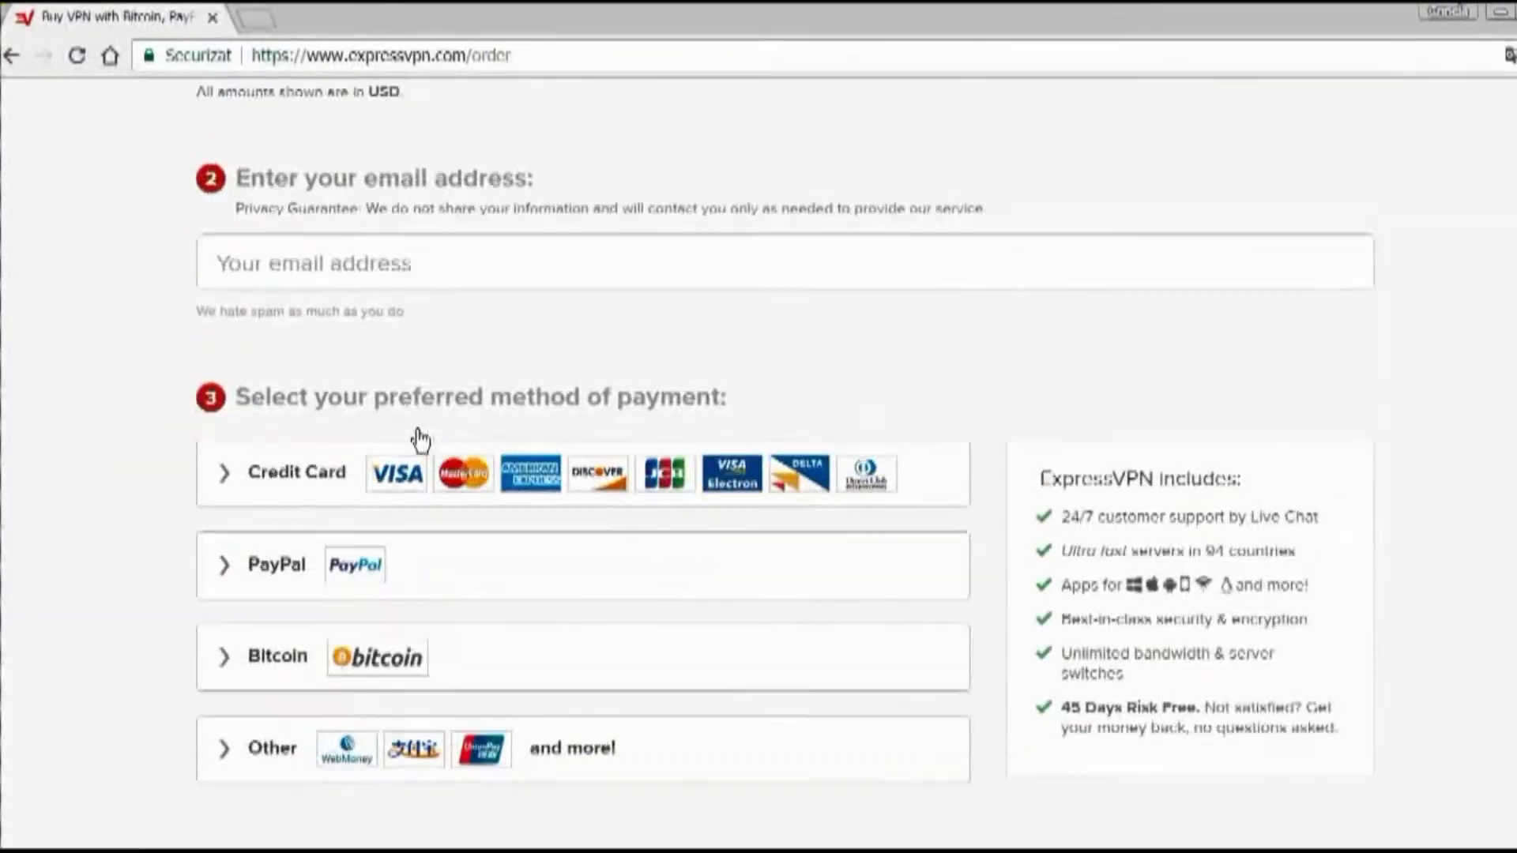
pyautogui.click(440, 271)
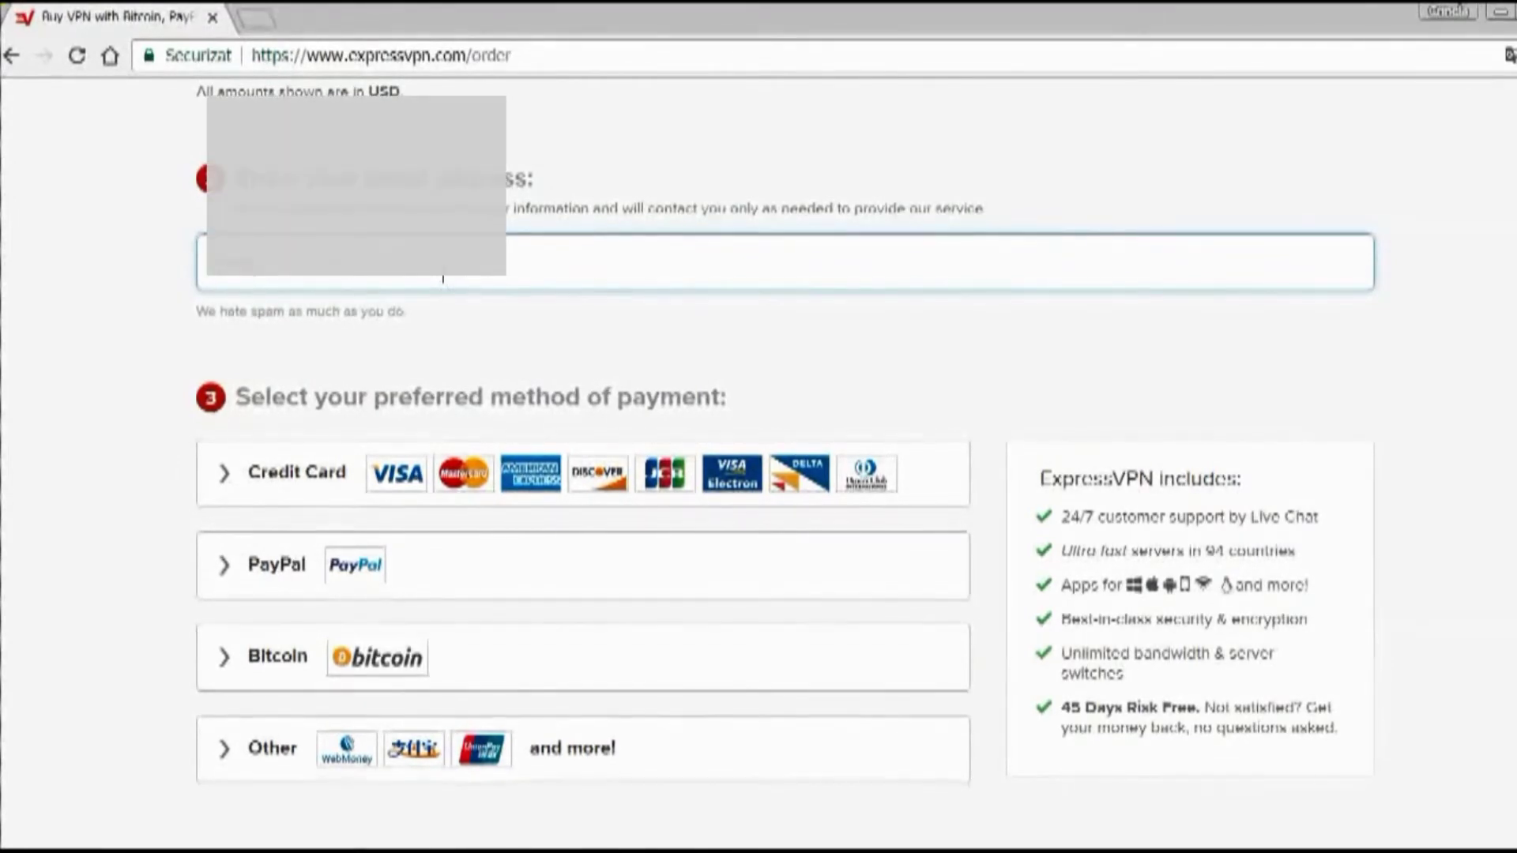
pyautogui.click(347, 584)
pyautogui.scroll(-3, 344, 583)
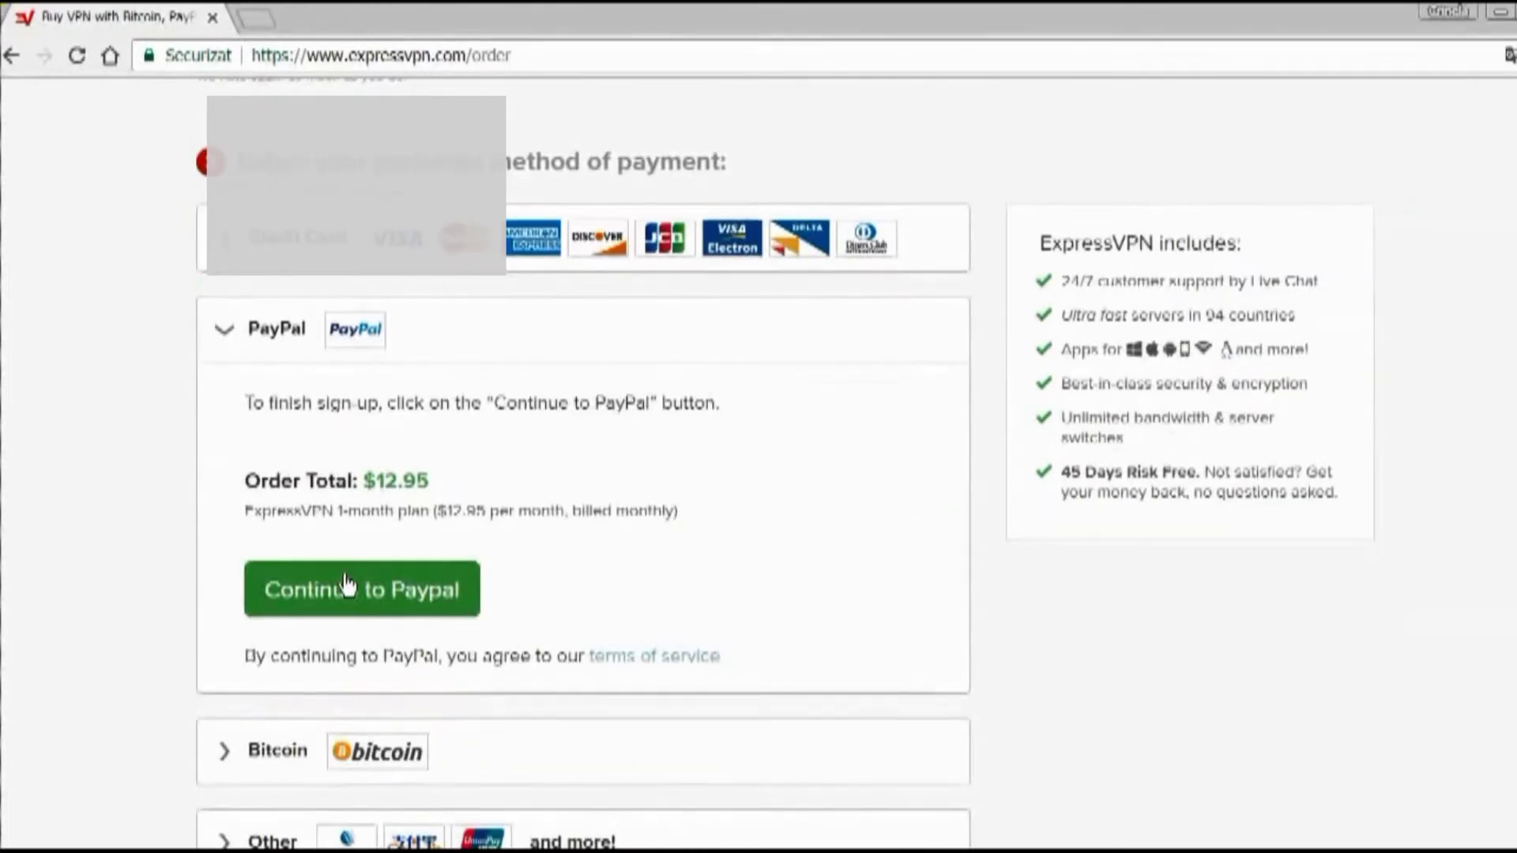
pyautogui.click(392, 596)
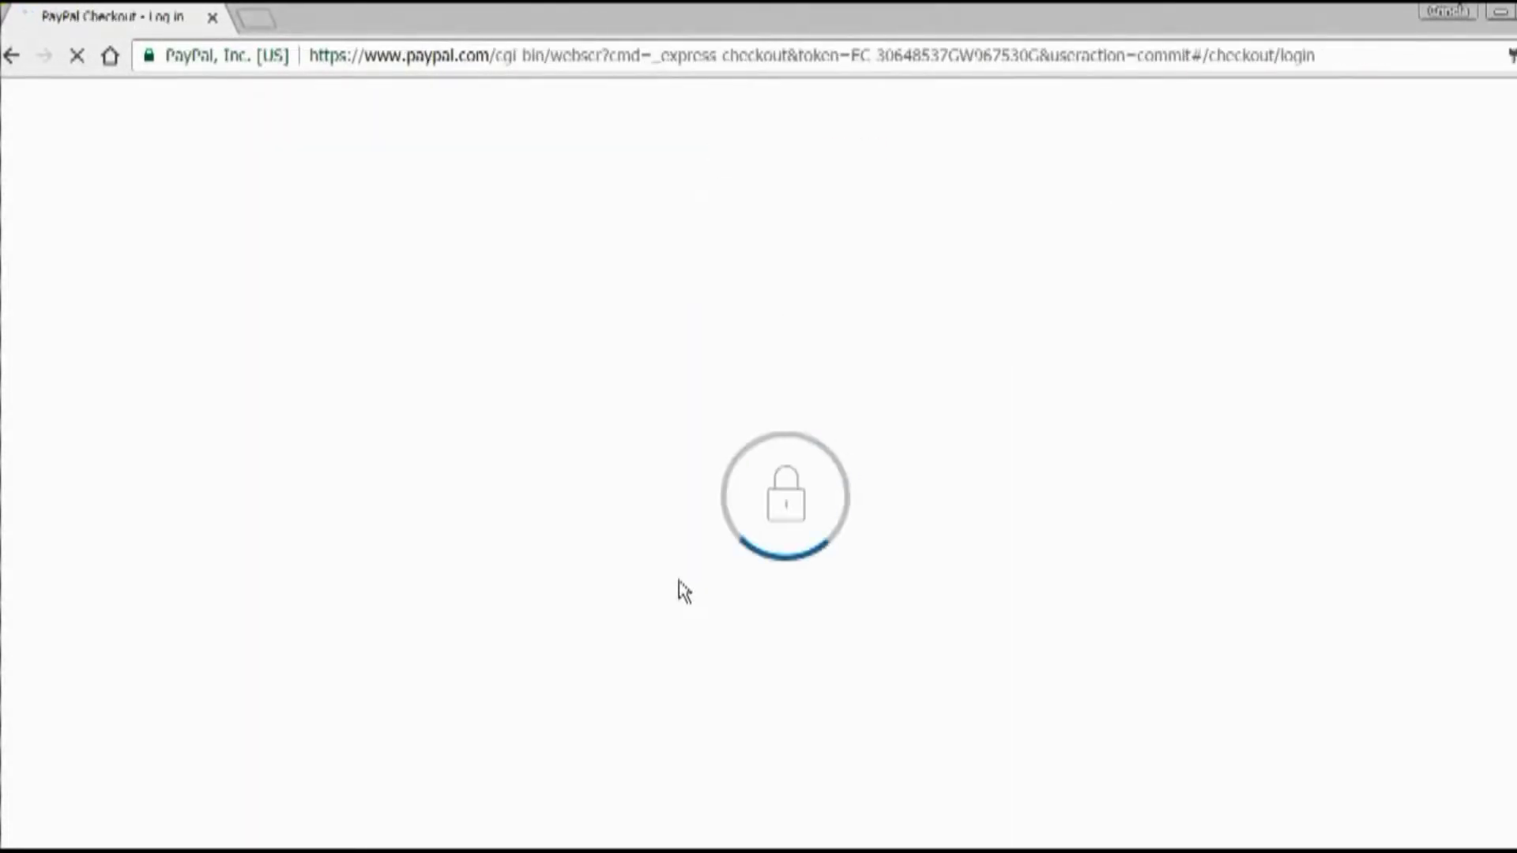
# Log in to PayPal and approve the $12.95 payment with Agree & Pay.
pyautogui.click(688, 653)
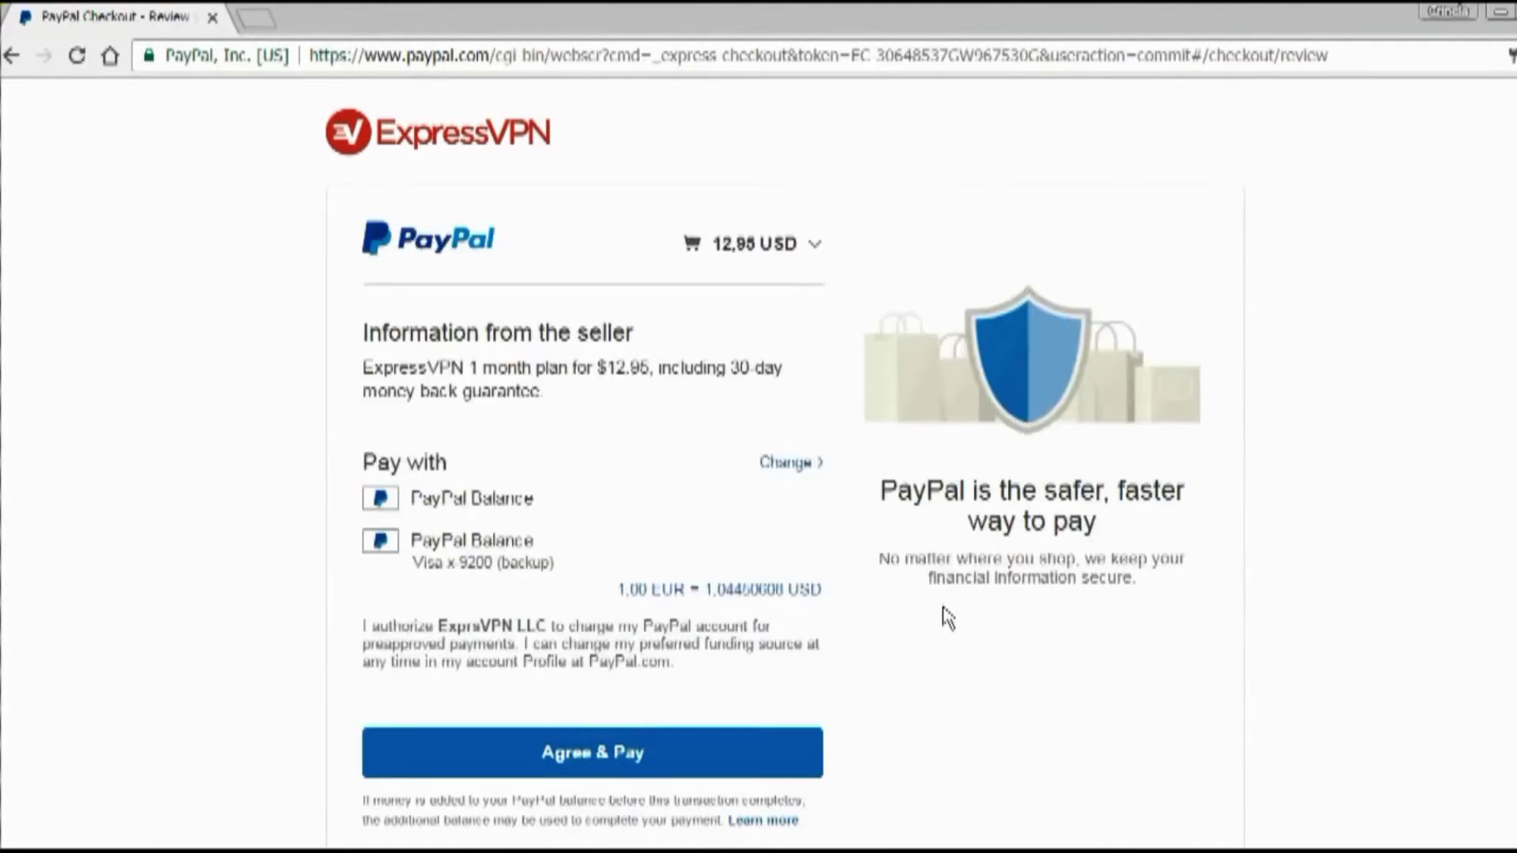
pyautogui.click(641, 756)
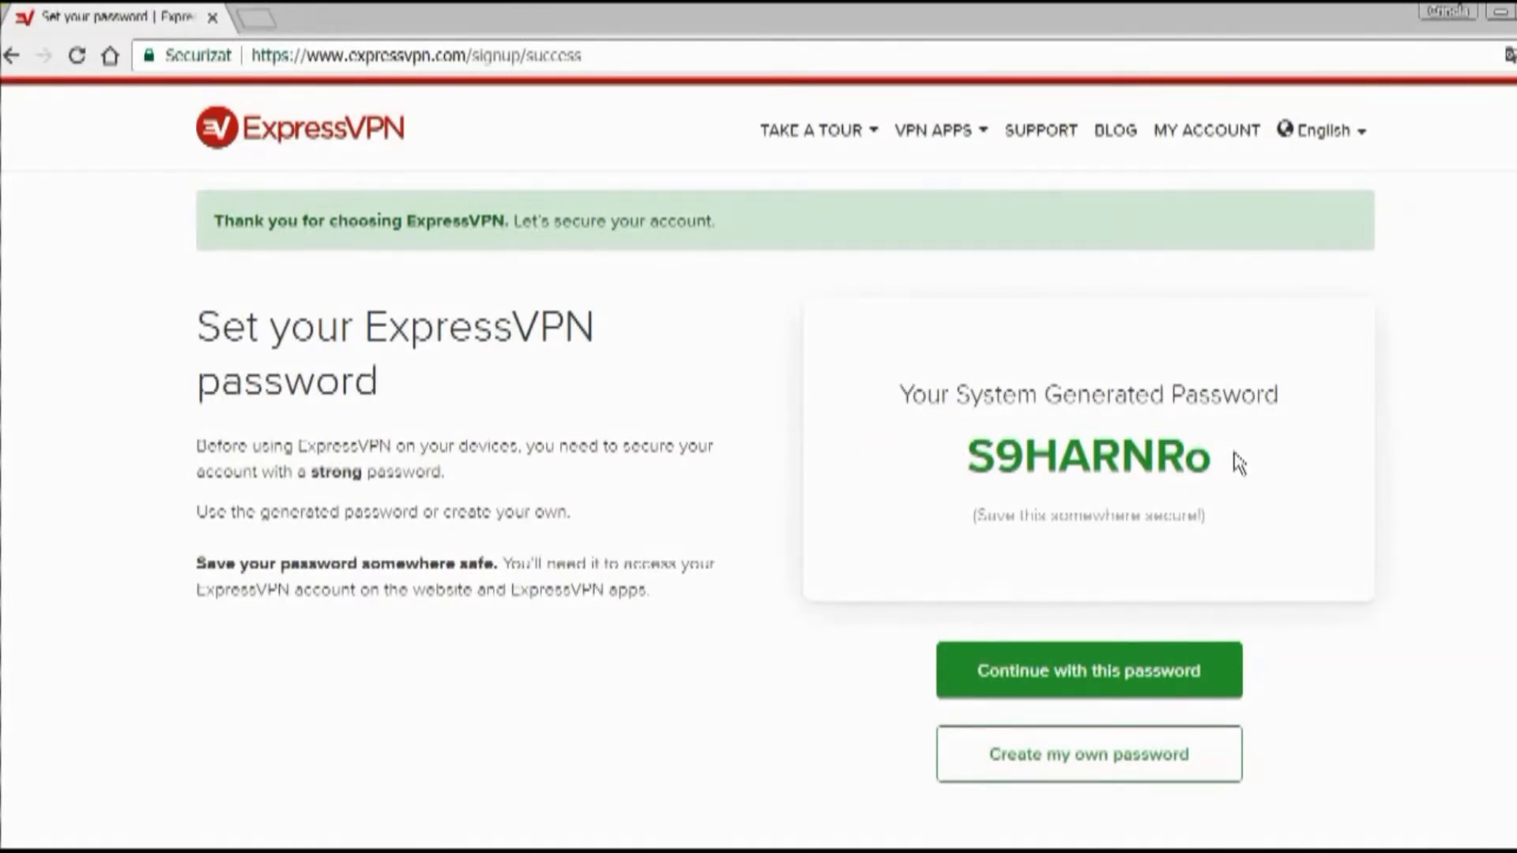
# Keep the system-generated password, copy the activation code, and launch the downloaded Windows installer.
pyautogui.scroll(-2, 1234, 455)
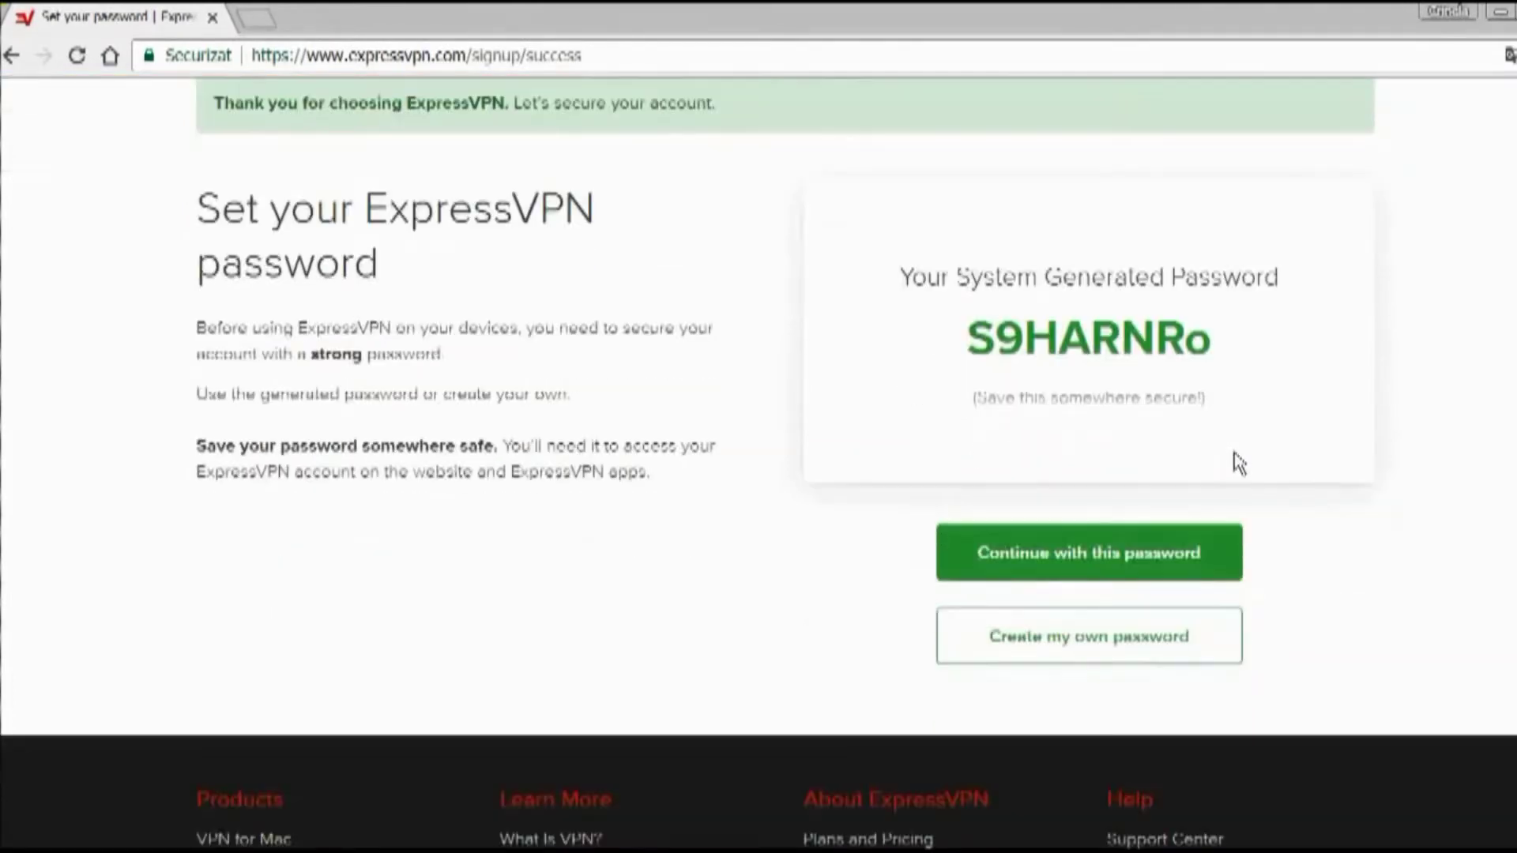
pyautogui.click(1098, 570)
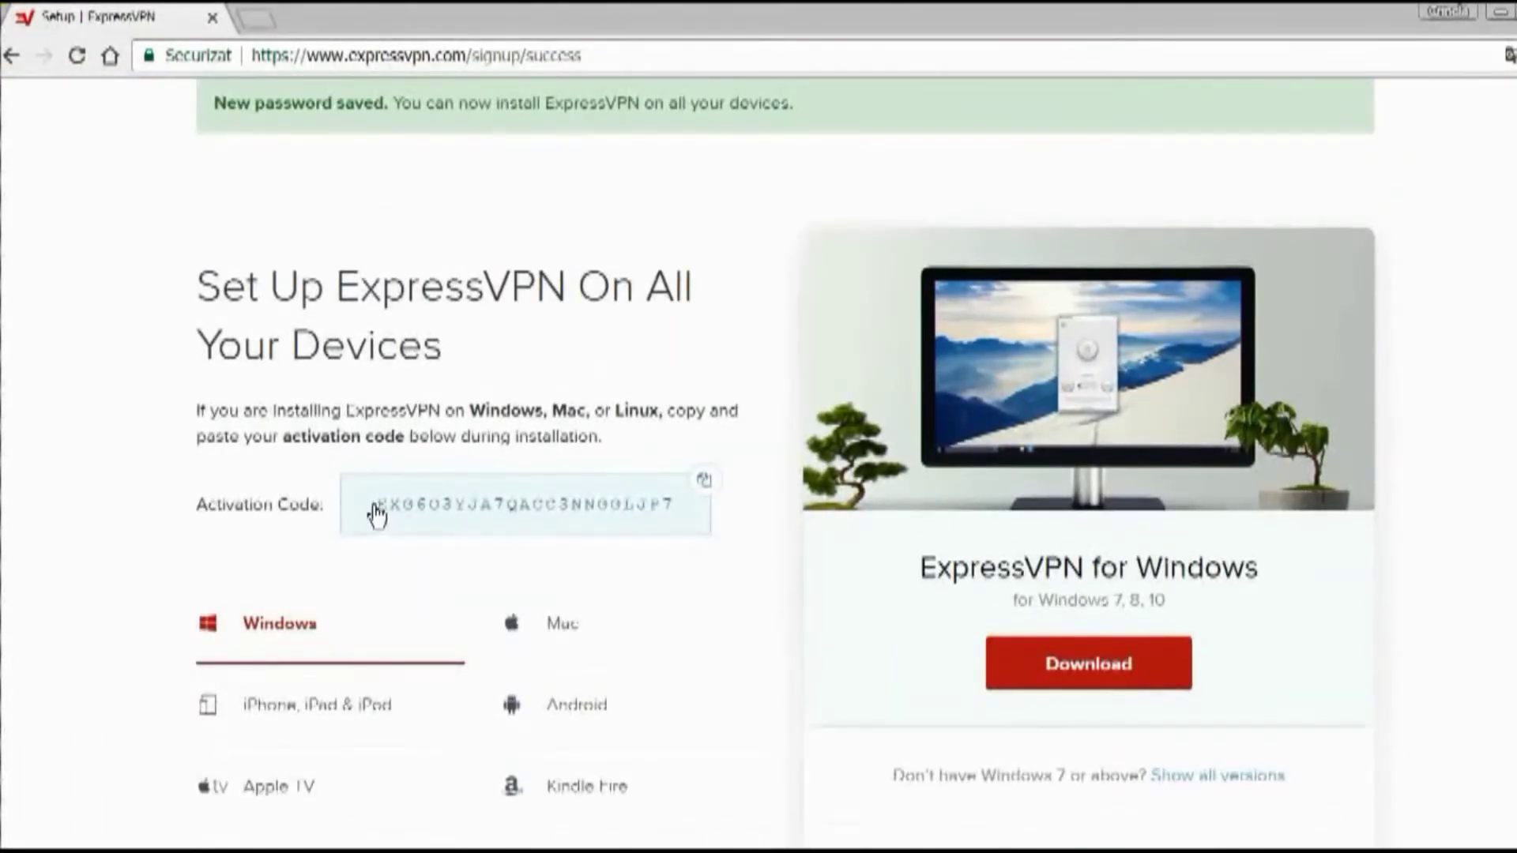
pyautogui.moveTo(379, 514); pyautogui.dragTo(675, 512)
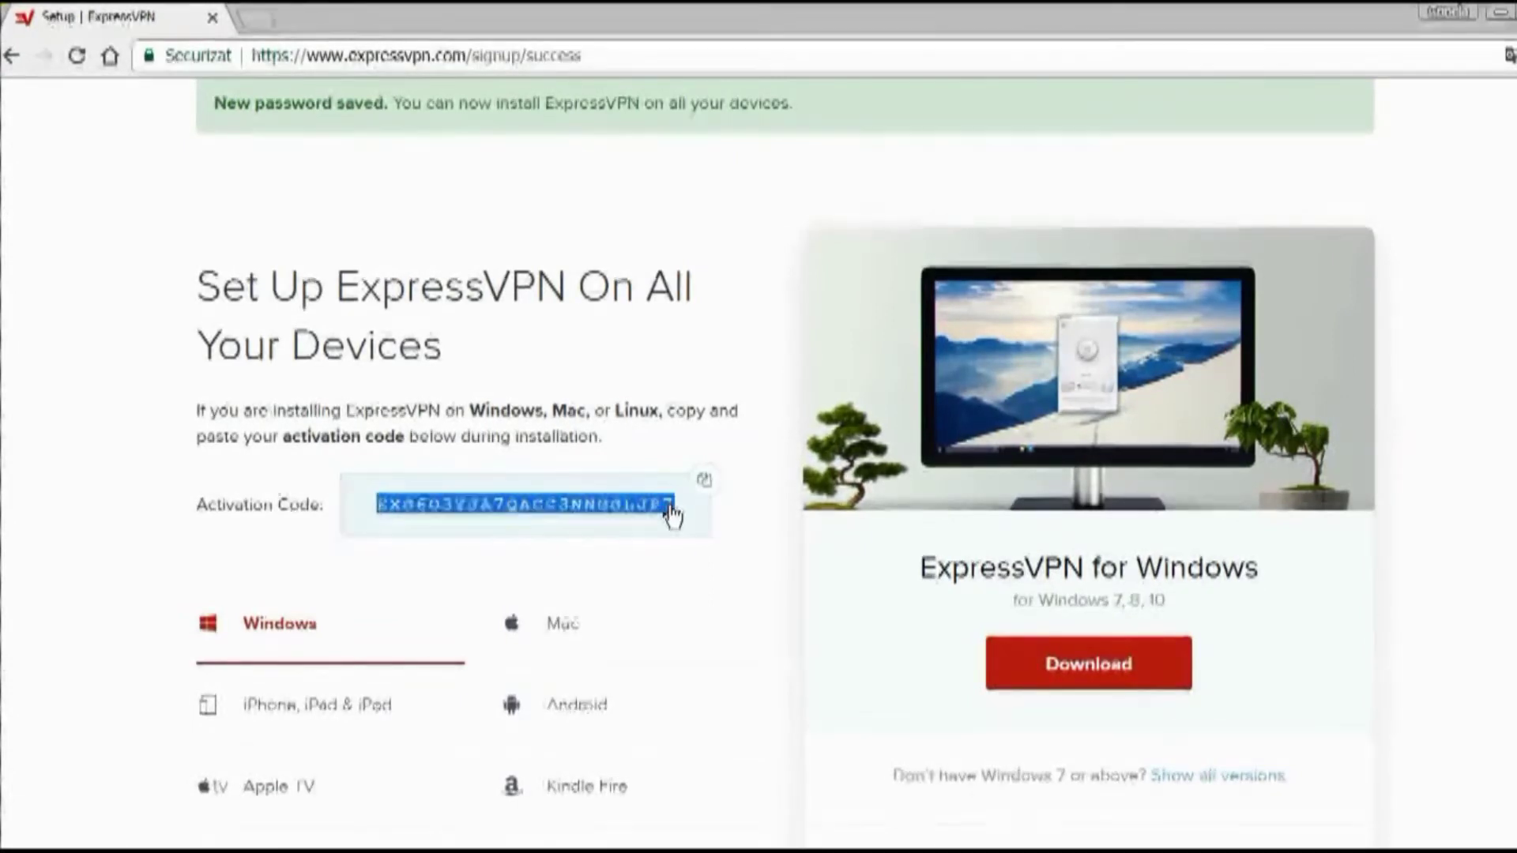
pyautogui.rightClick(671, 509)
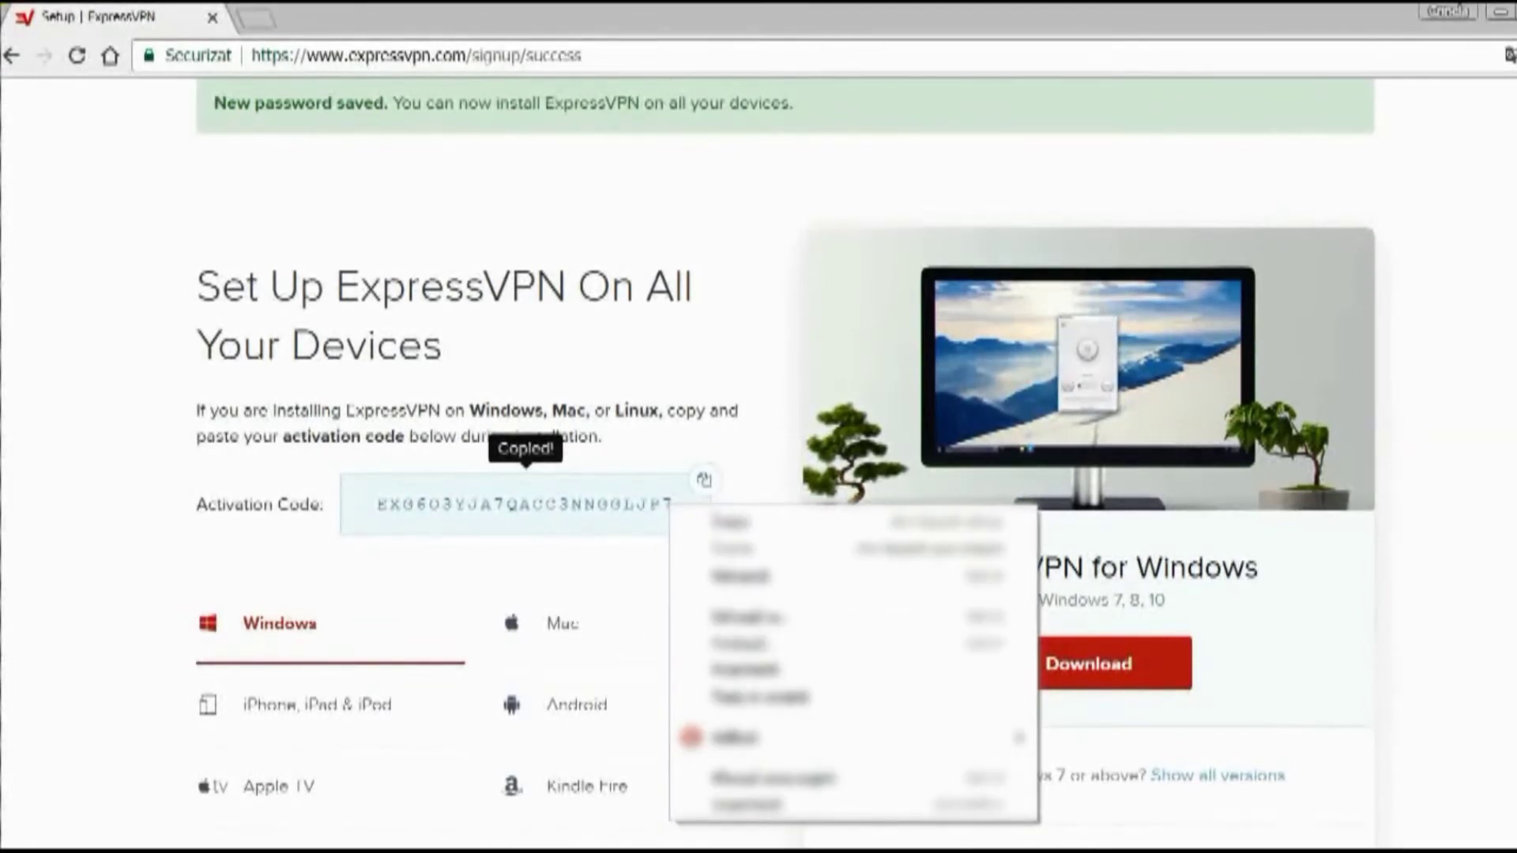
pyautogui.click(1485, 569)
pyautogui.scroll(-2, 1474, 565)
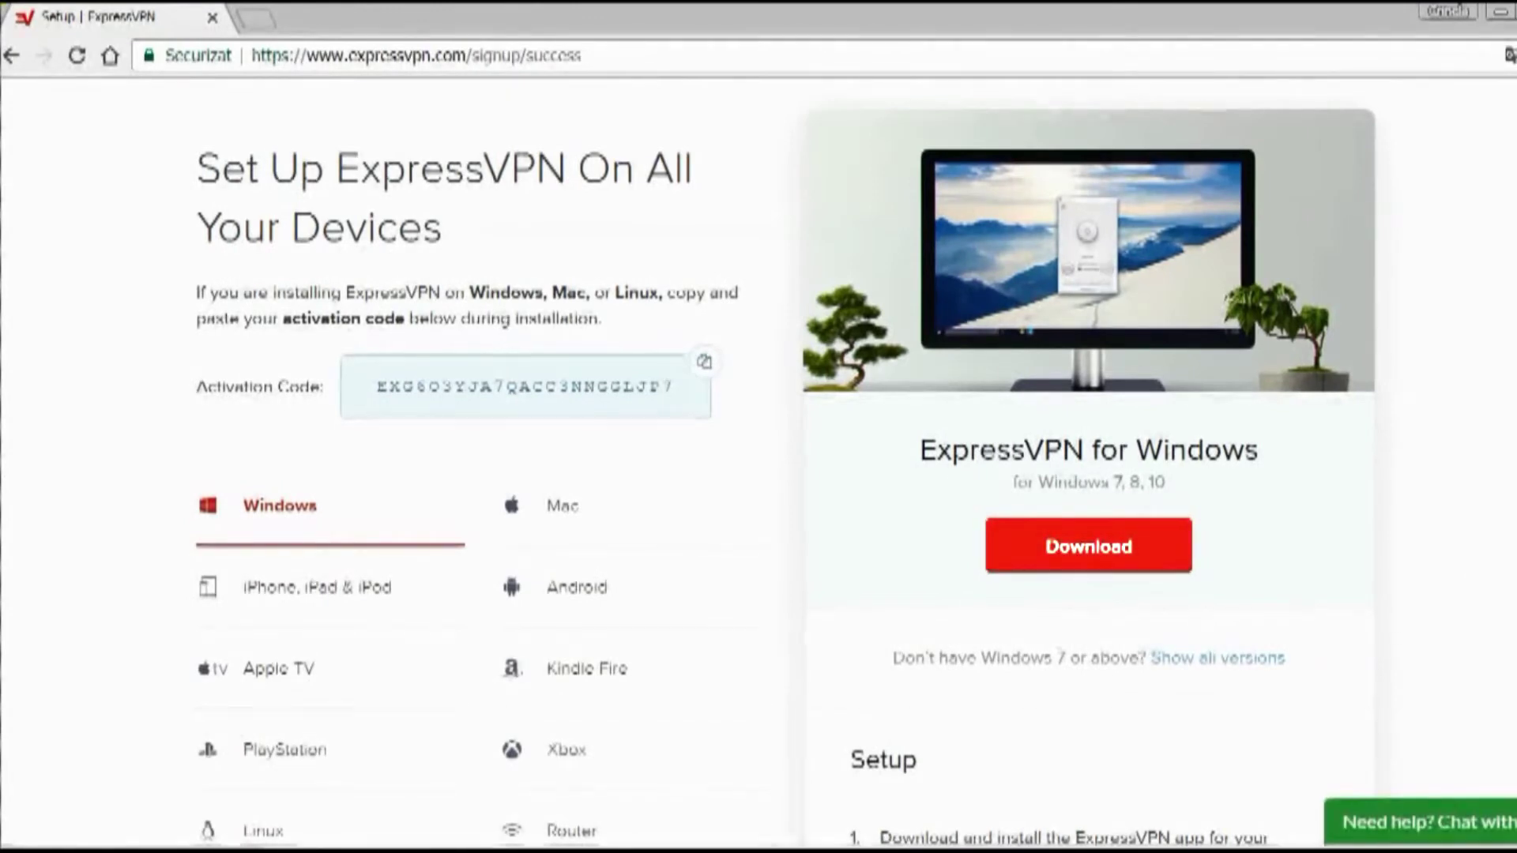
pyautogui.click(237, 845)
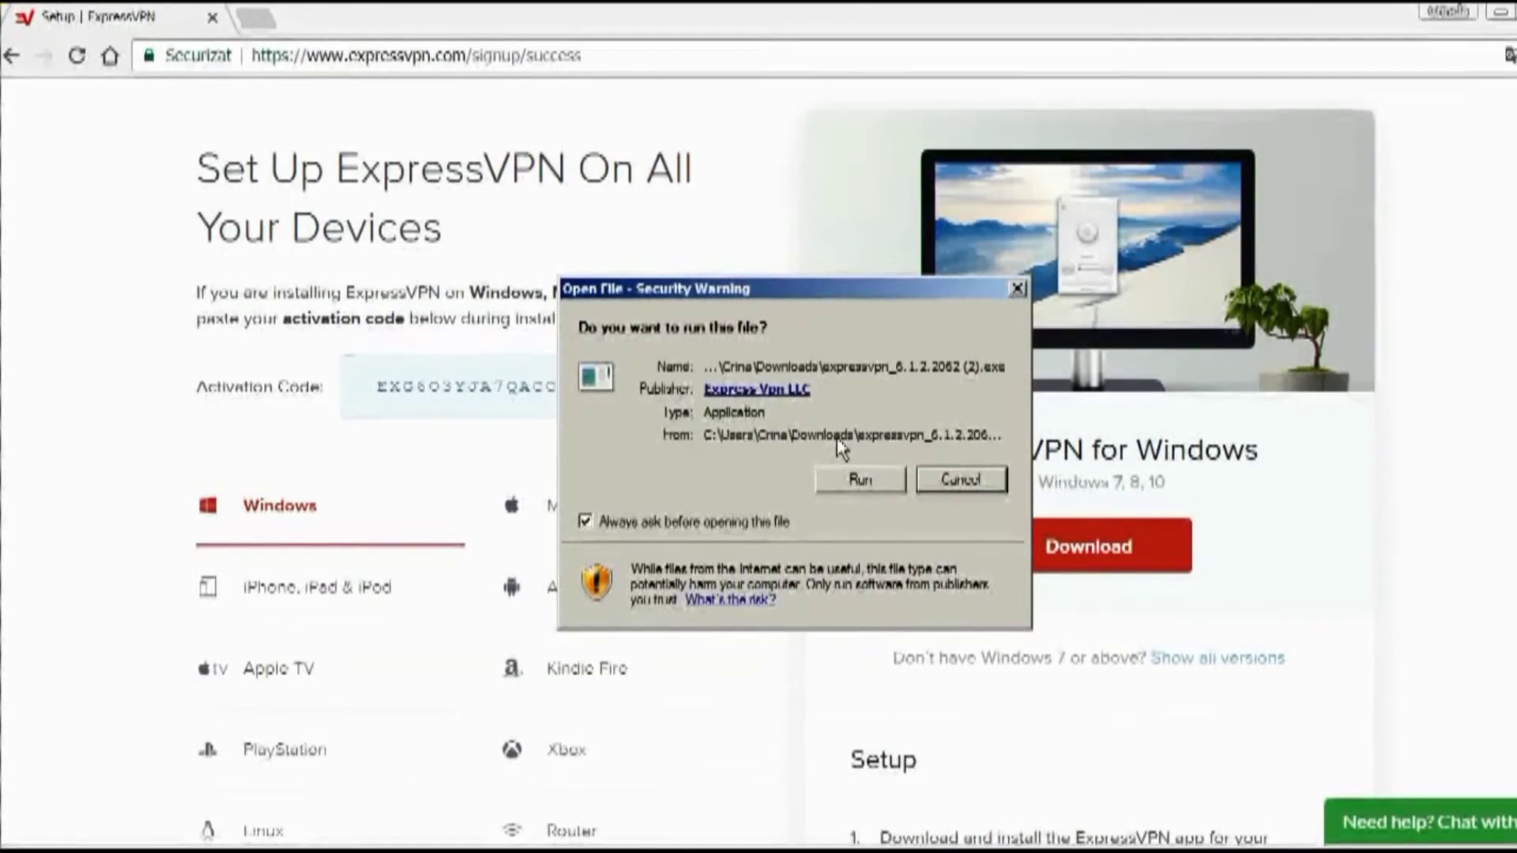
# Allow the ExpressVPN installer through the security warning and install the app.
pyautogui.click(860, 482)
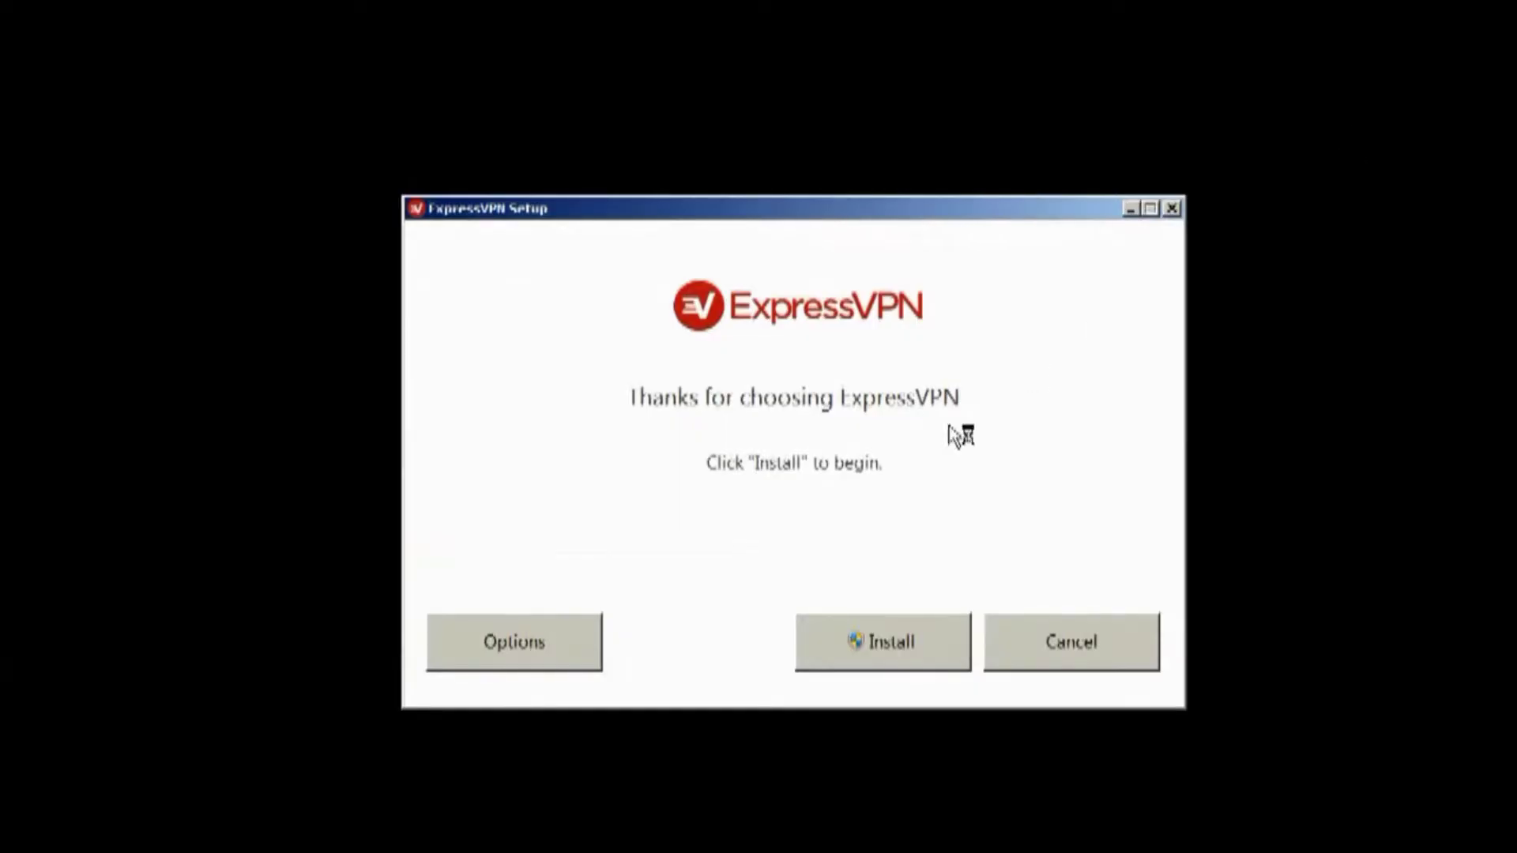
pyautogui.click(925, 636)
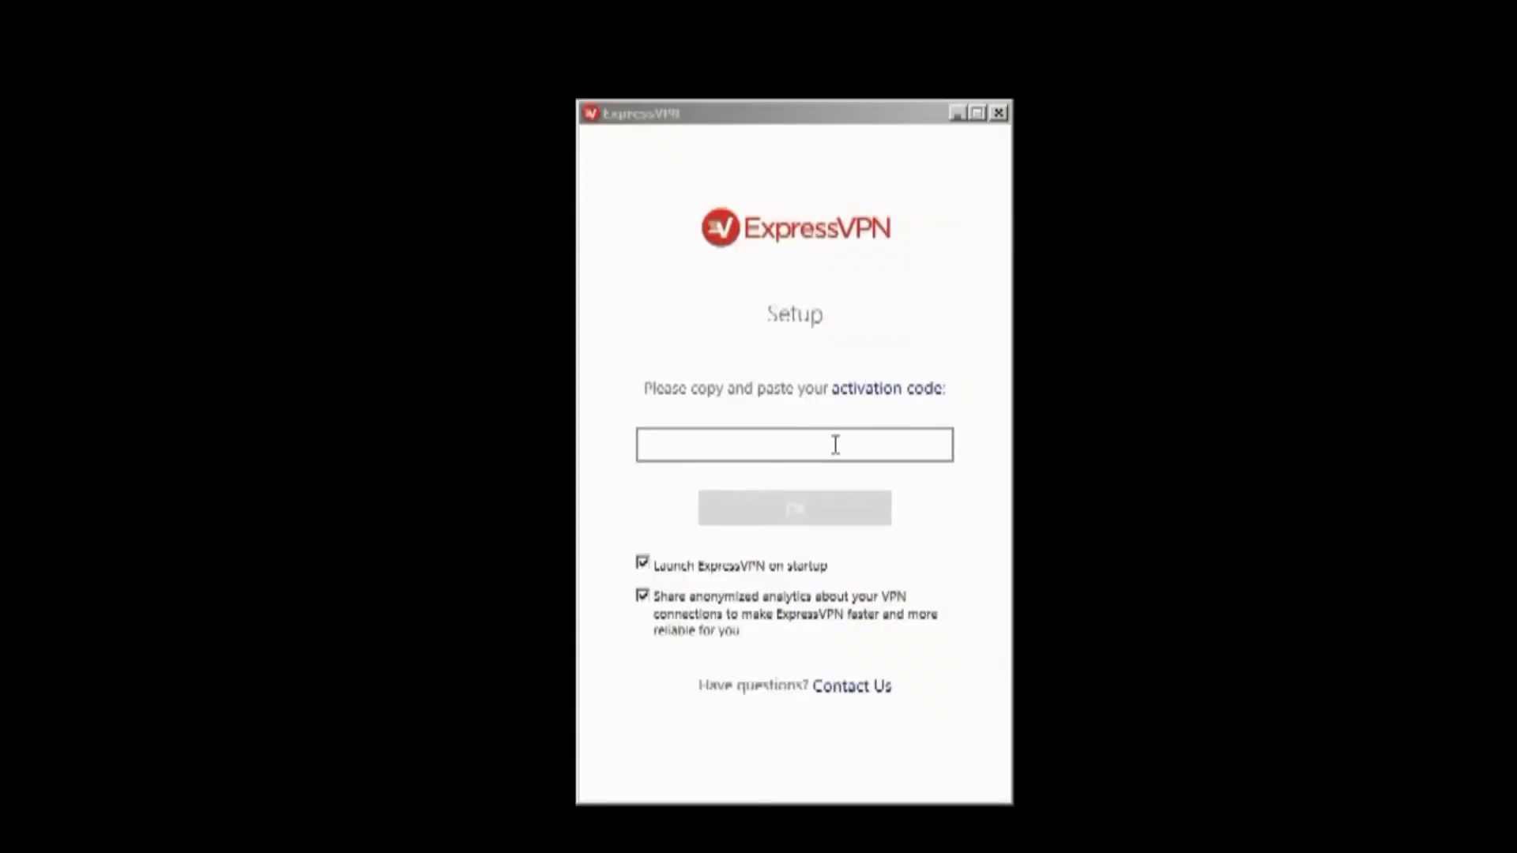
# Paste the copied activation code into Setup, confirm with OK, and start using the app.
pyautogui.click(836, 444)
pyautogui.rightClick(834, 444)
pyautogui.click(860, 494)
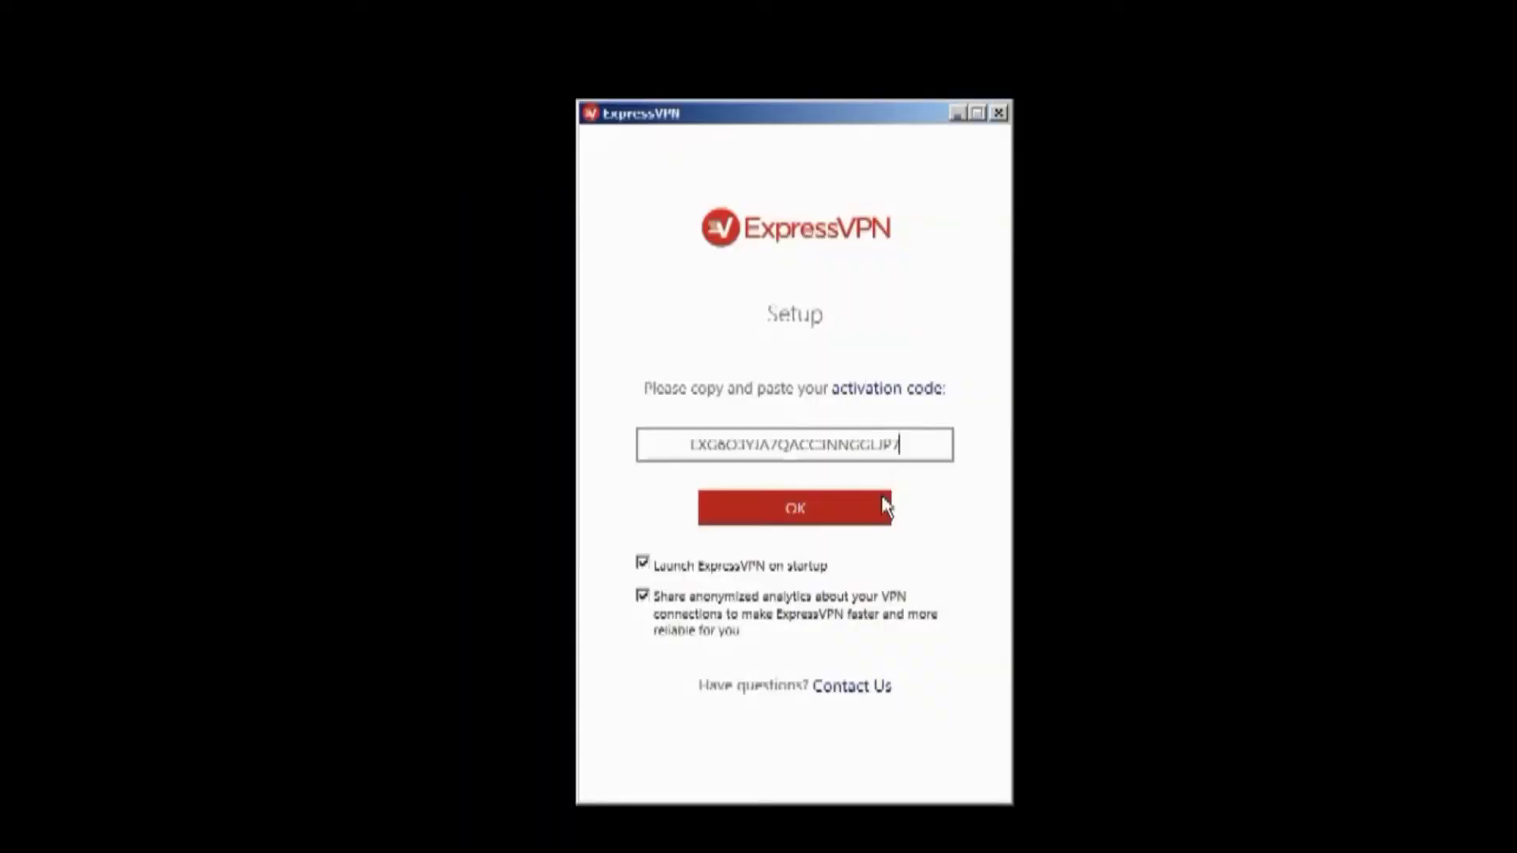
pyautogui.click(811, 514)
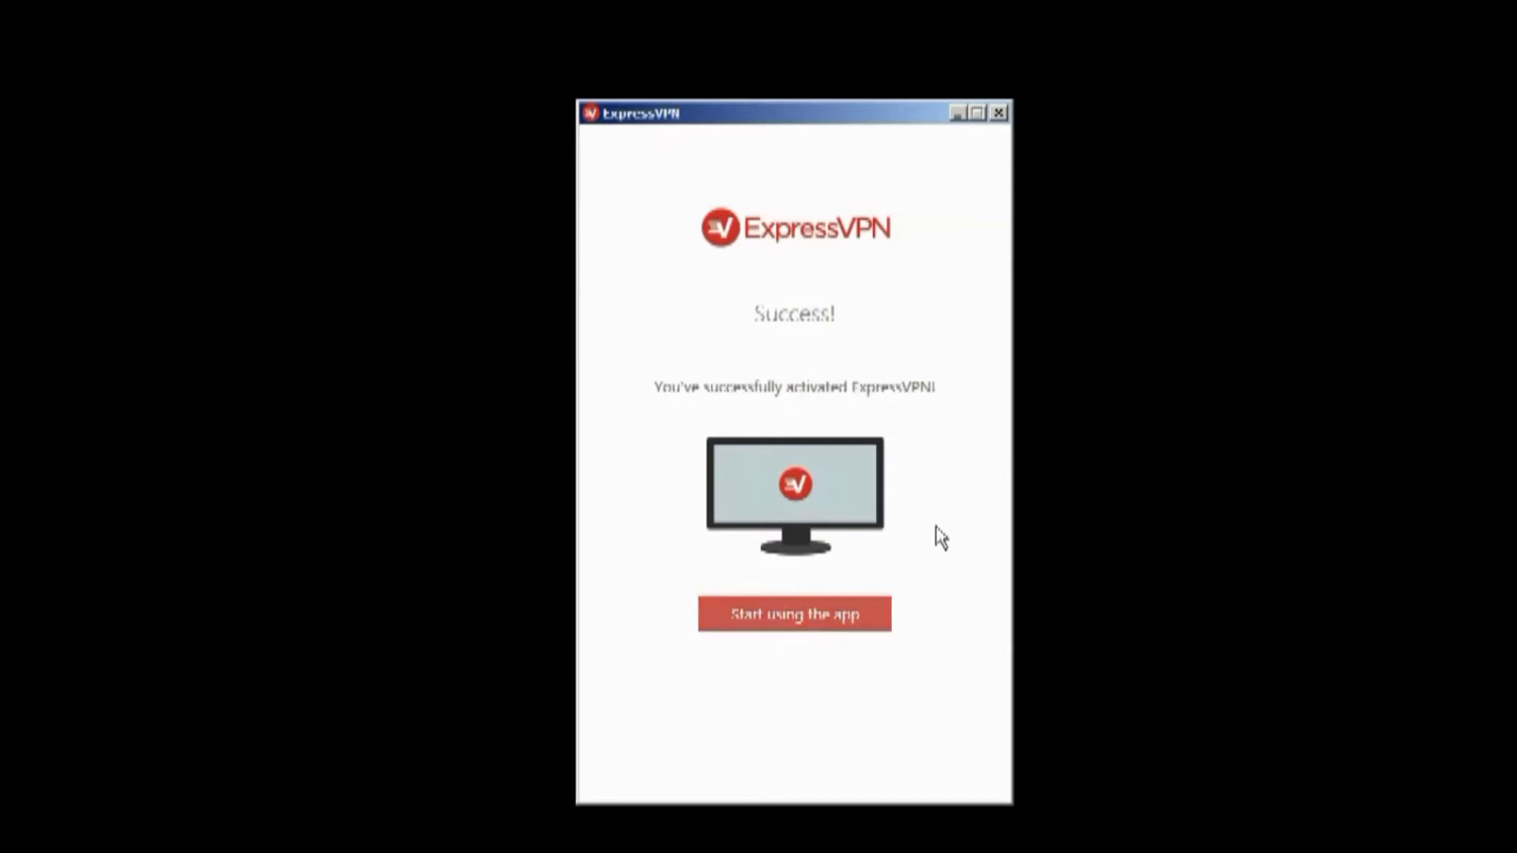
pyautogui.press('Return')
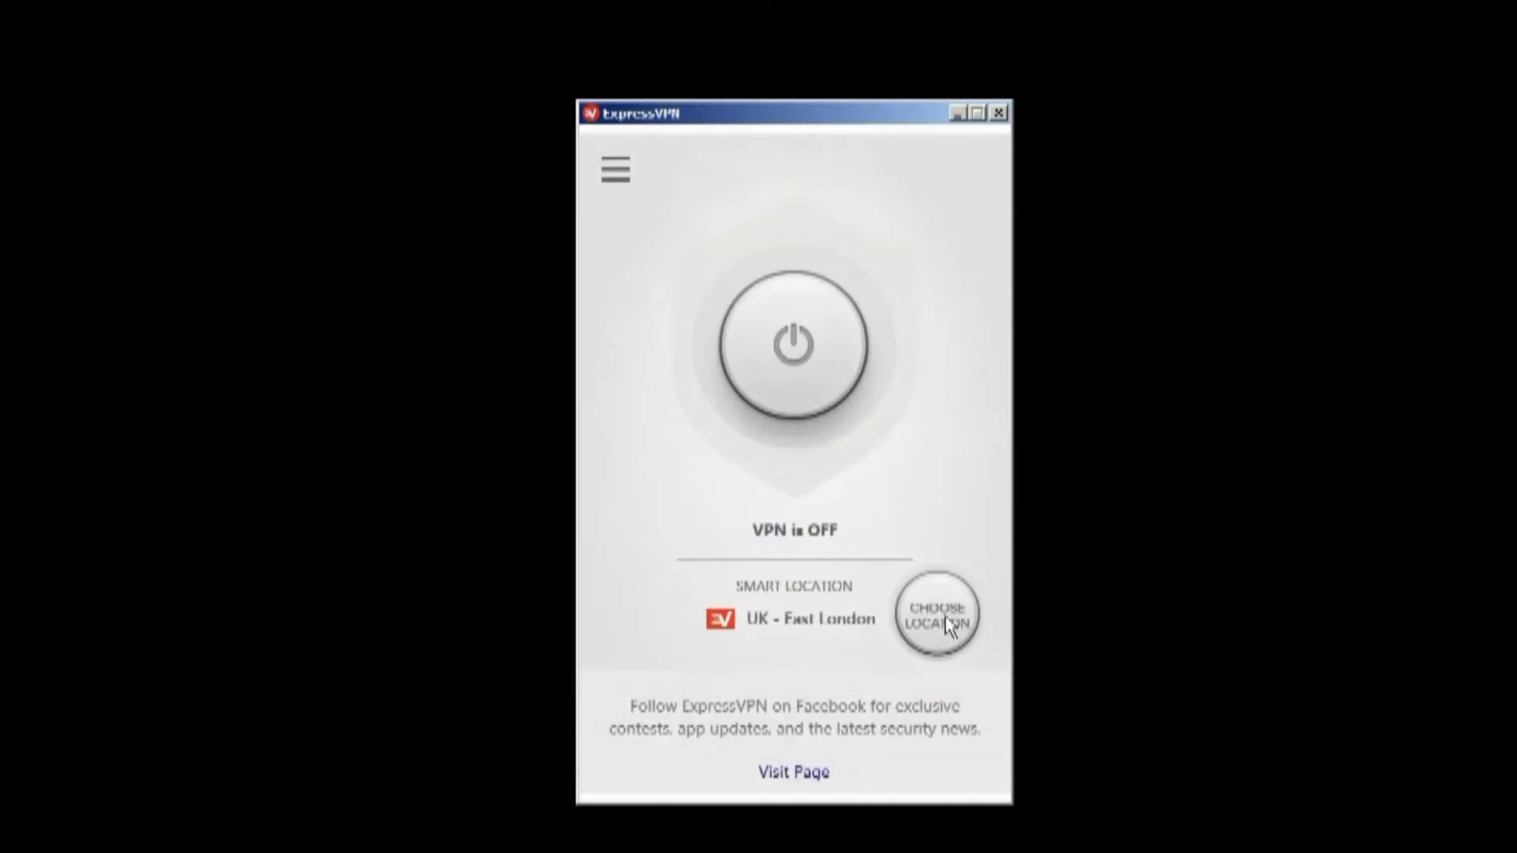
# Open Diagnostics > View Diagnostics from the app menu and scroll through the Notepad log.
pyautogui.click(616, 170)
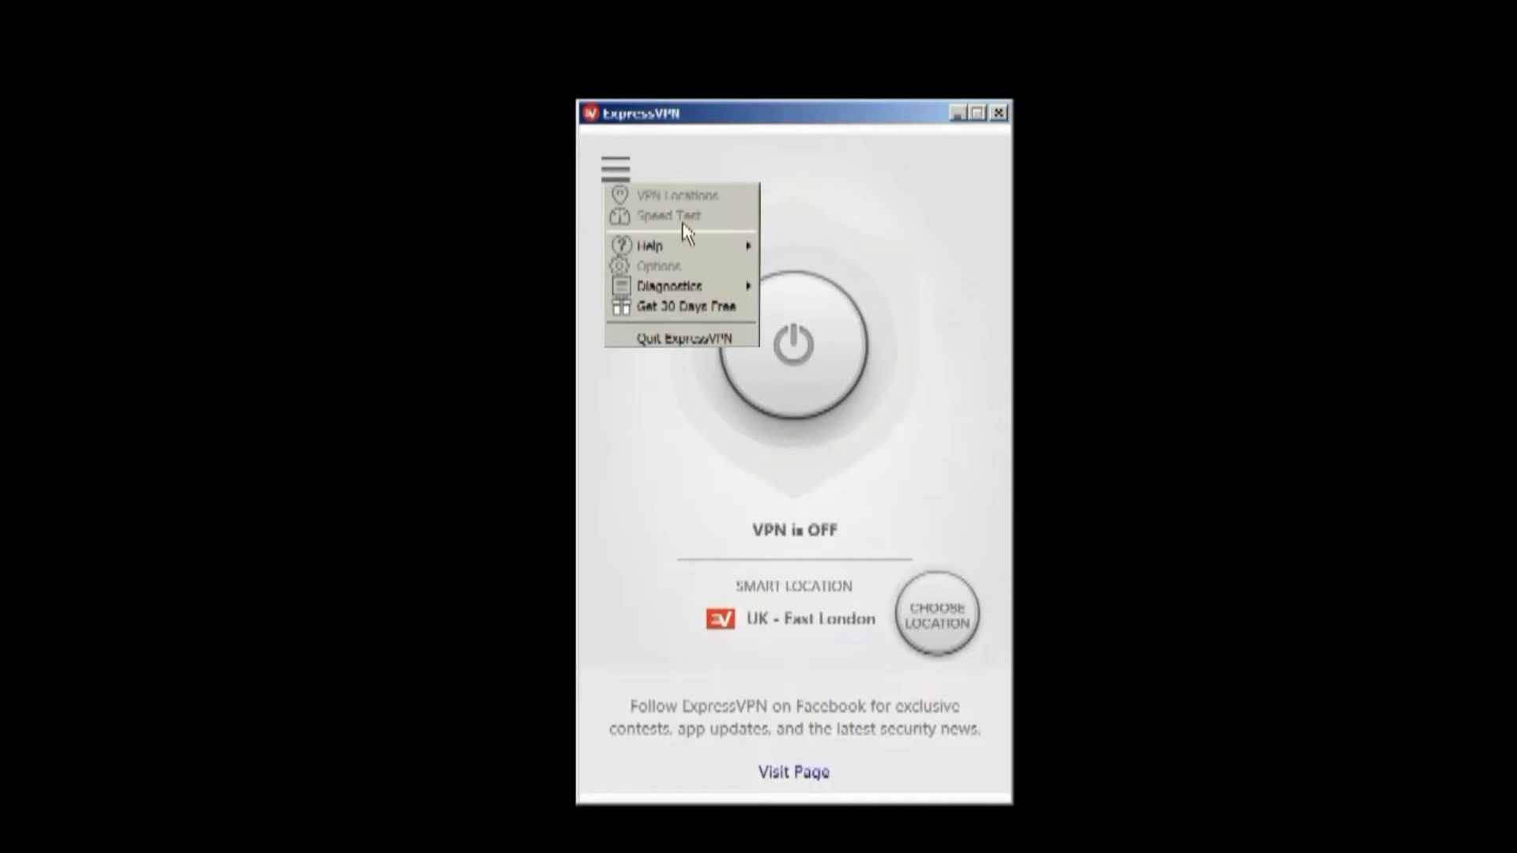
pyautogui.moveTo(676, 247)
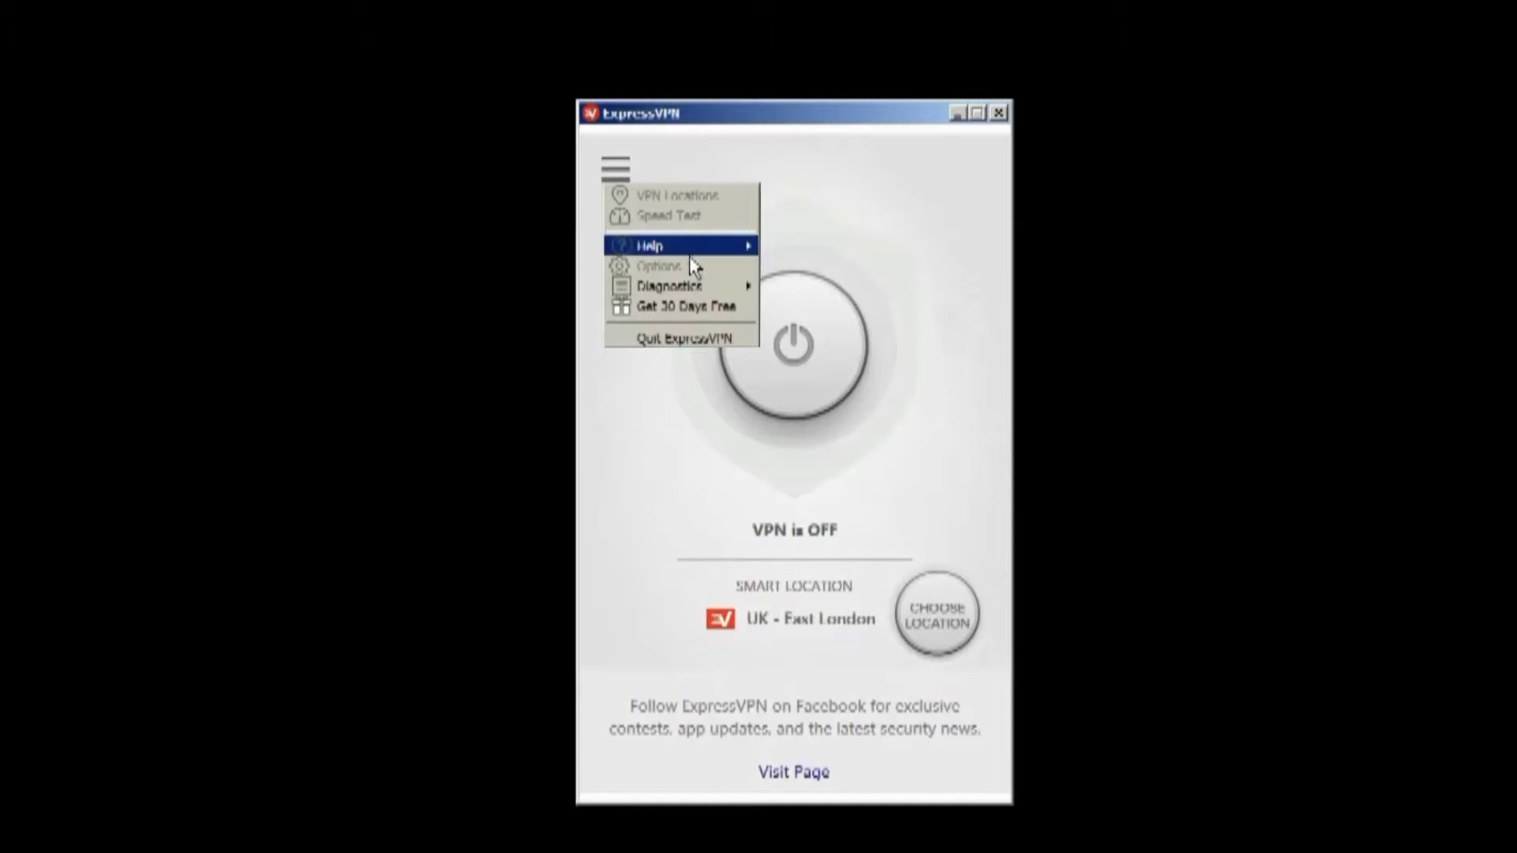
pyautogui.moveTo(711, 286)
pyautogui.click(779, 287)
pyautogui.scroll(-20, 1158, 273)
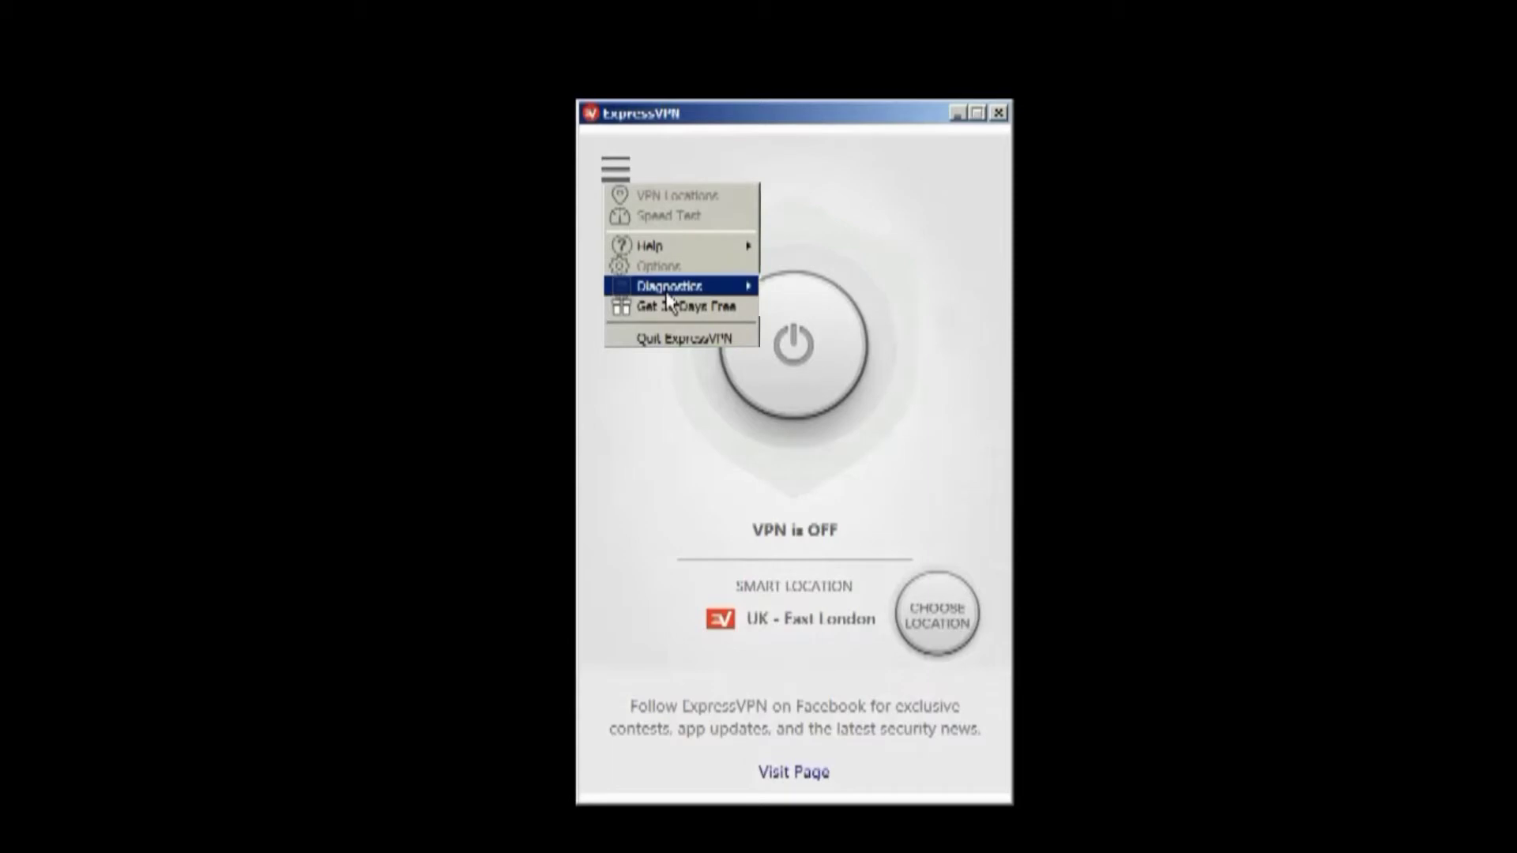
pyautogui.moveTo(672, 286)
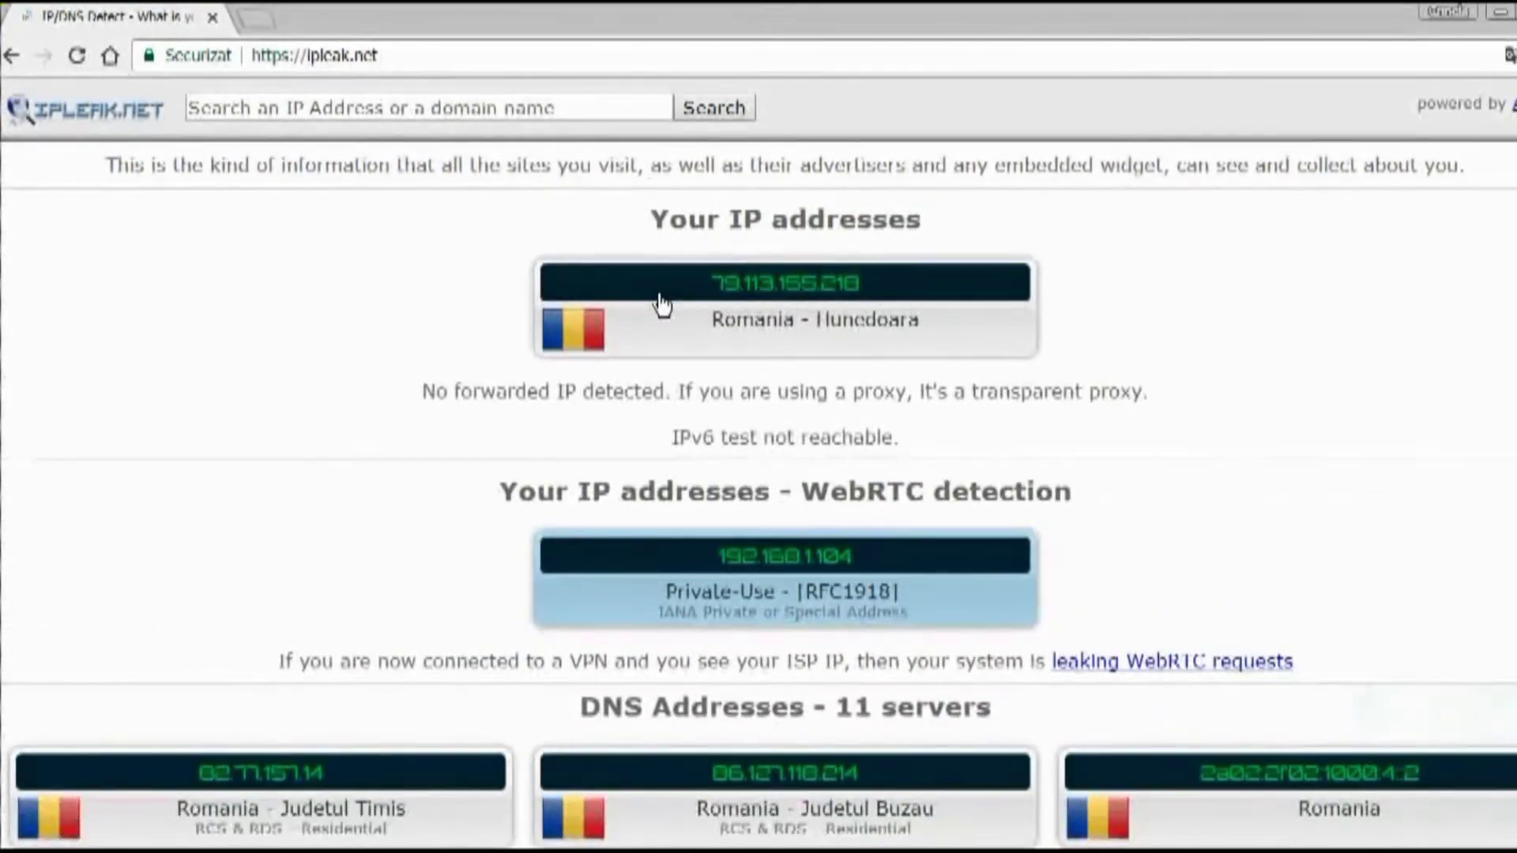
# Run a speedtest.net test without the VPN: 5 ms ping, 17.11 Mbps down, 19.38 Mbps up.
pyautogui.scroll(-5, 662, 304)
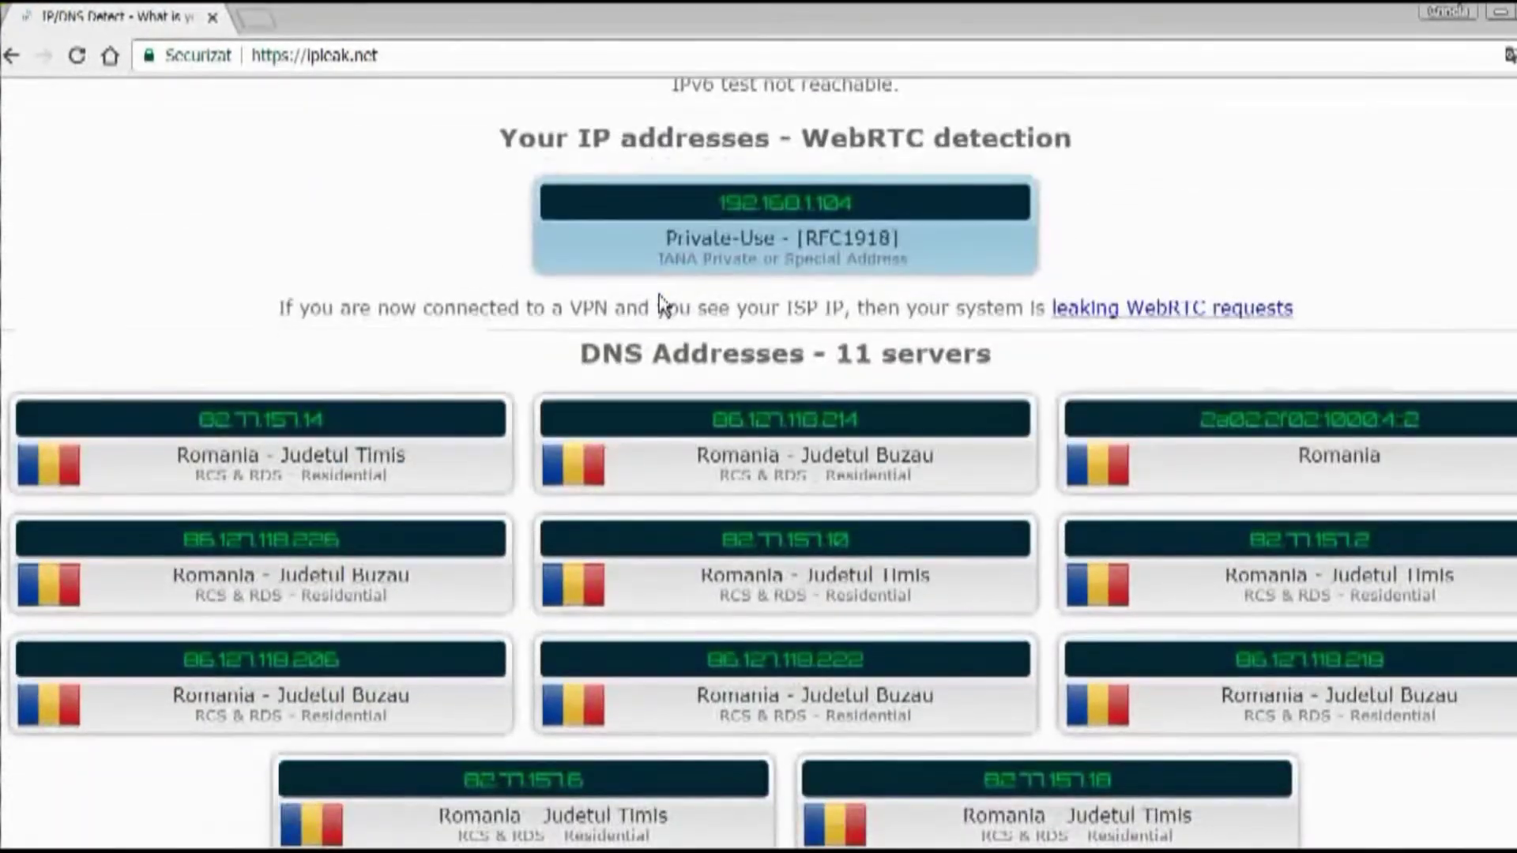
pyautogui.scroll(5, 268, 335)
pyautogui.hotkey('ctrl', 'l')
pyautogui.write('speedtest')
pyautogui.press('Return')
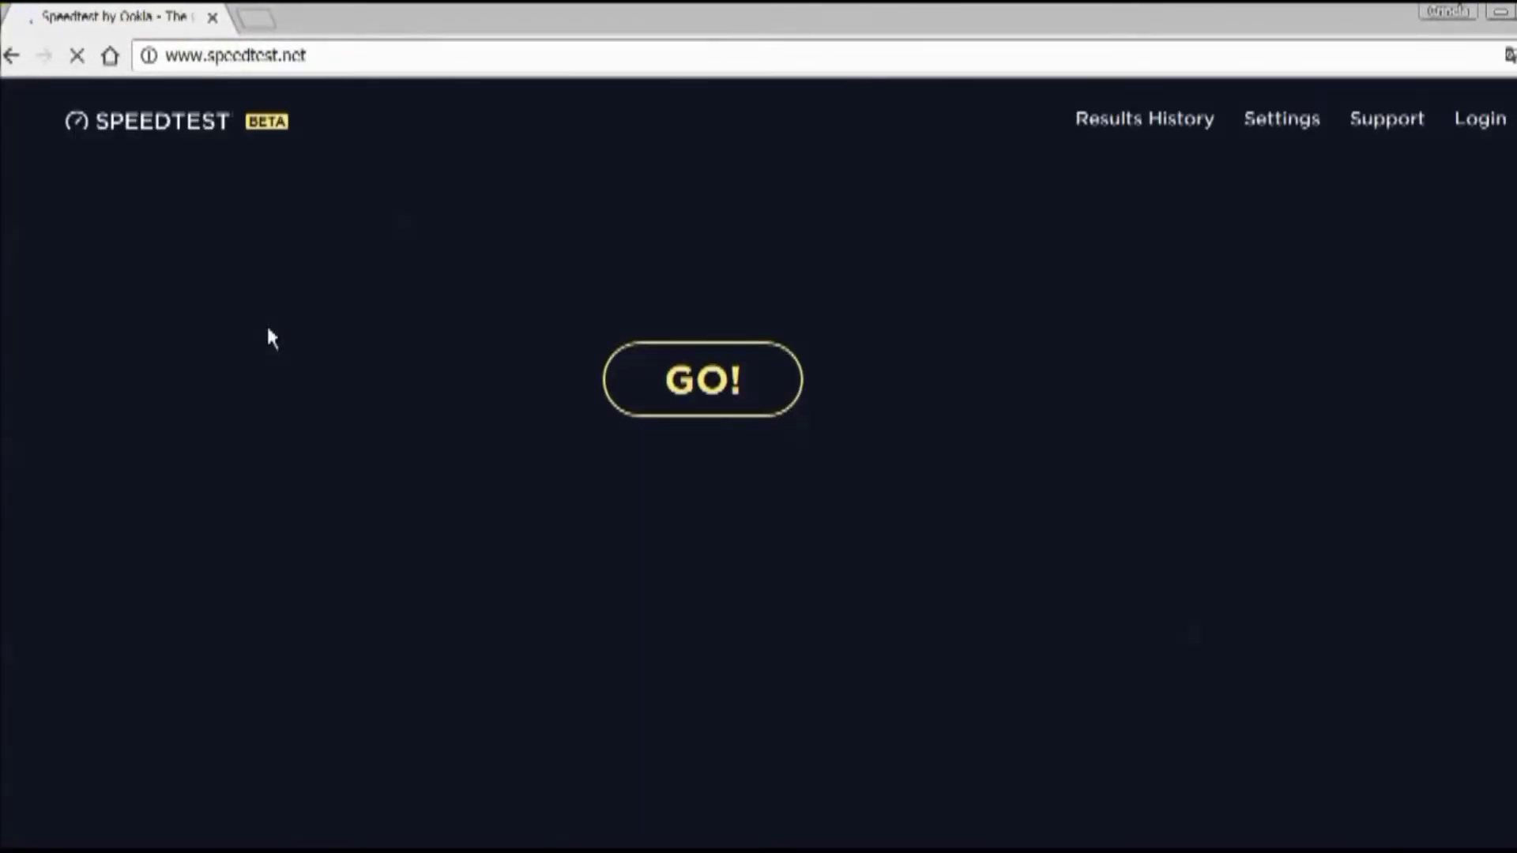
pyautogui.click(761, 401)
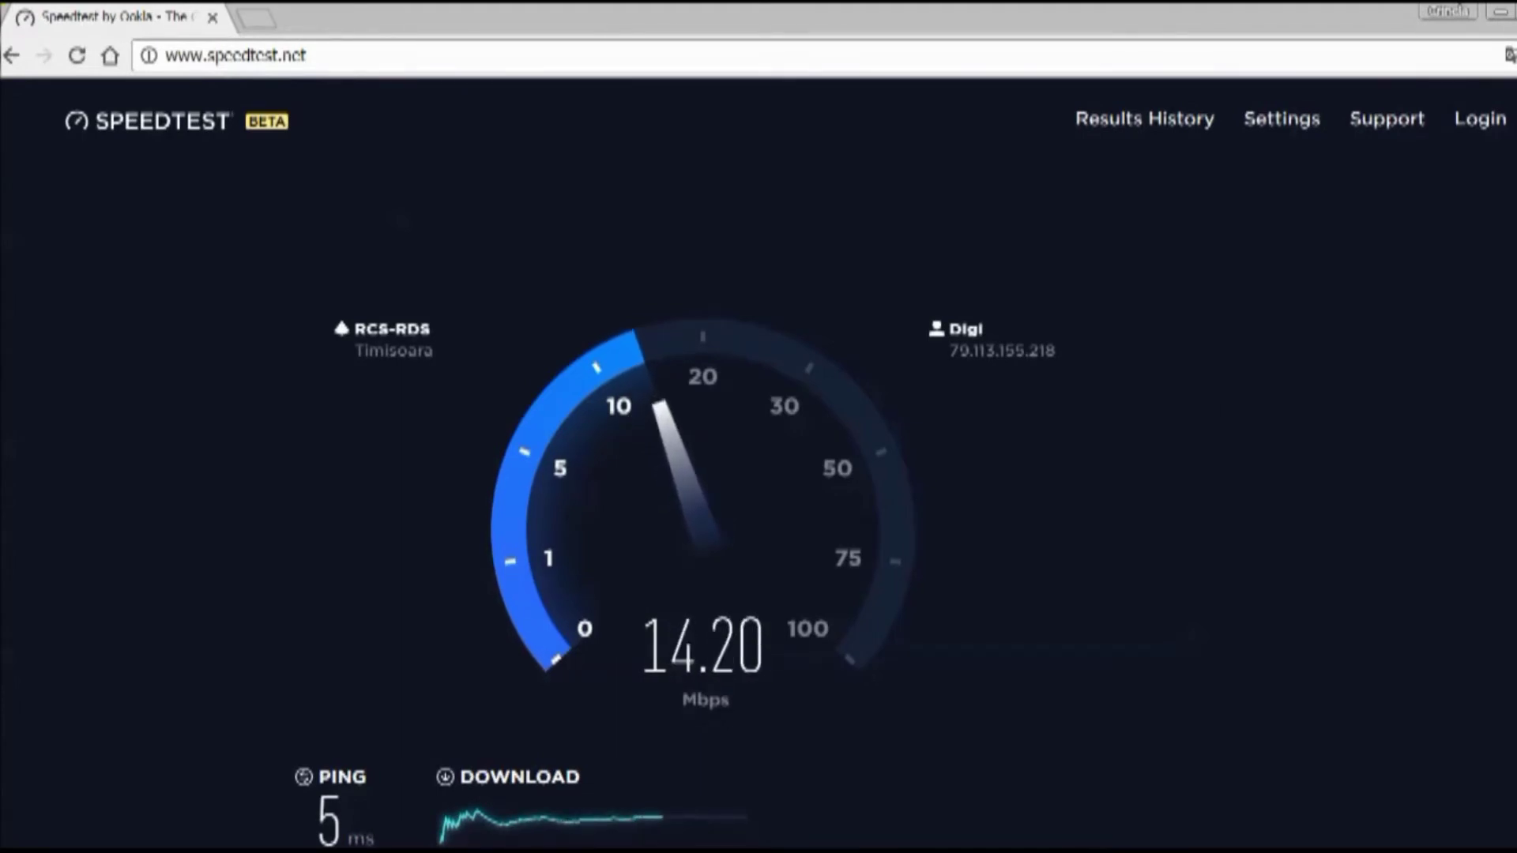
pyautogui.press('F11')
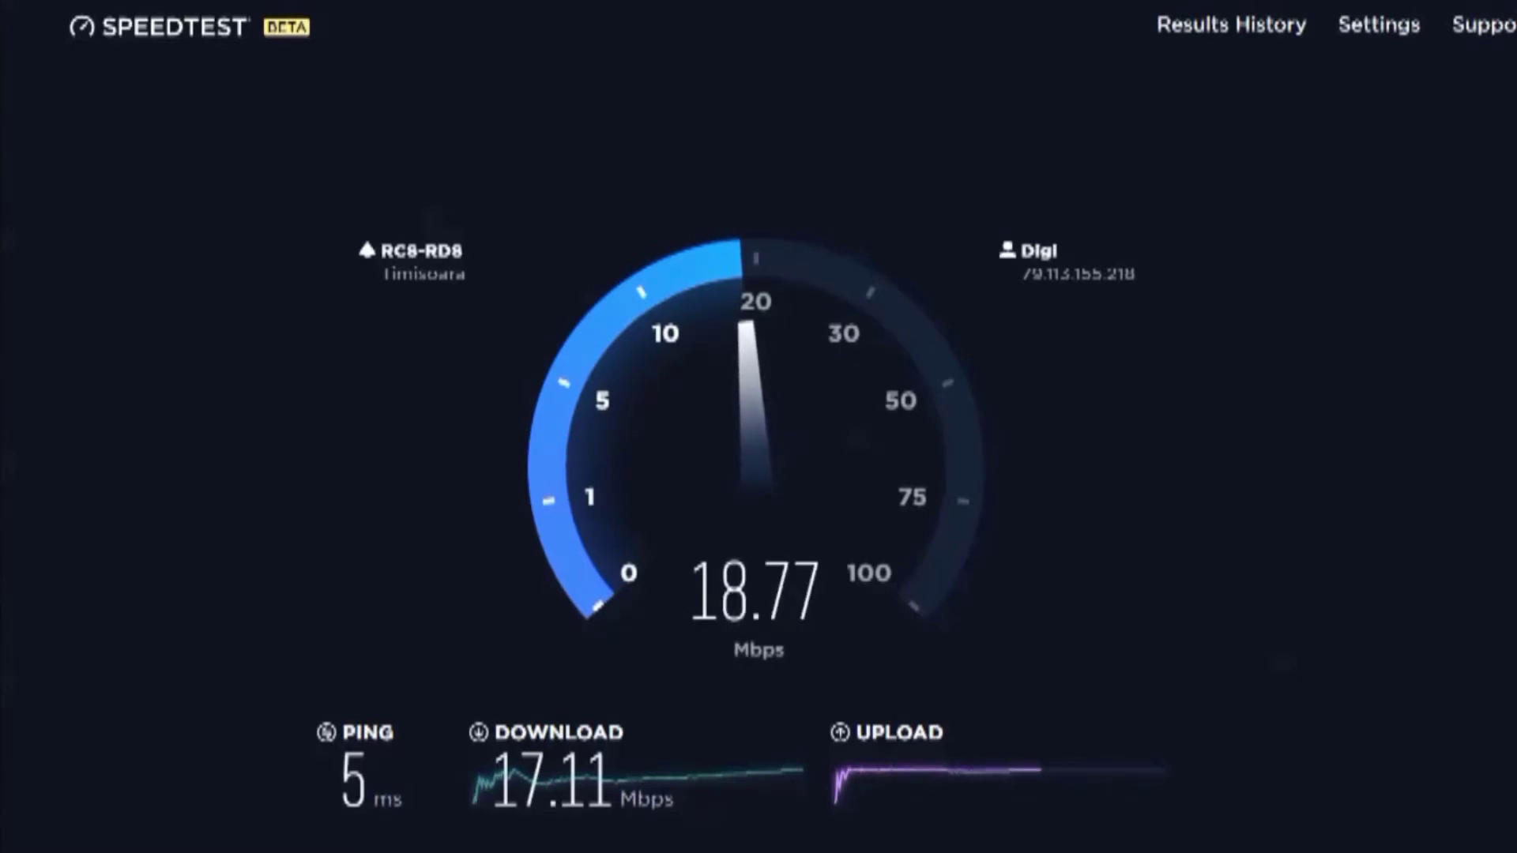
pyautogui.press('F11')
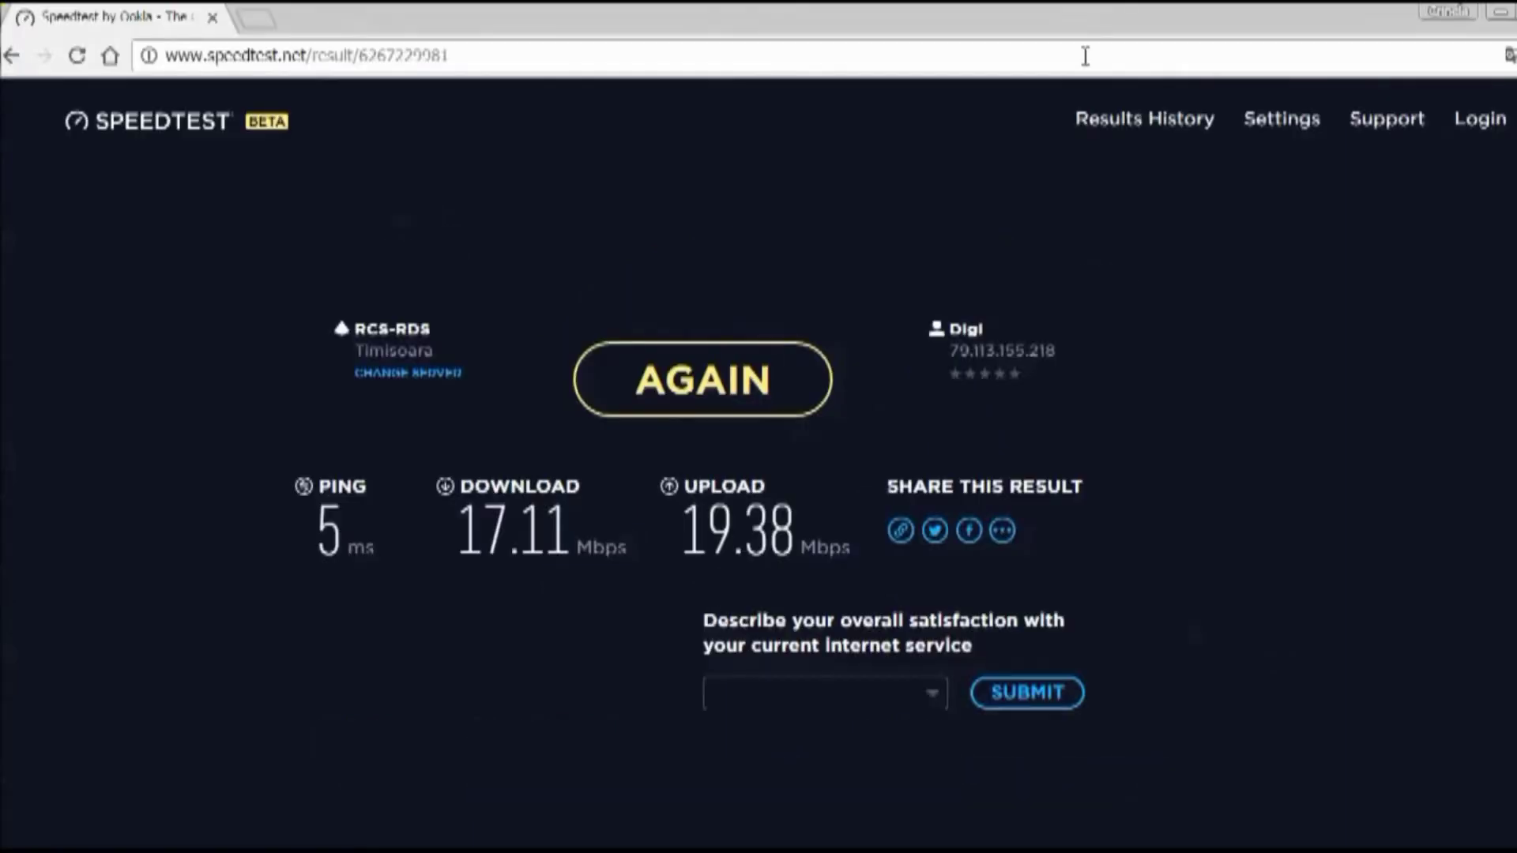
pyautogui.click(662, 52)
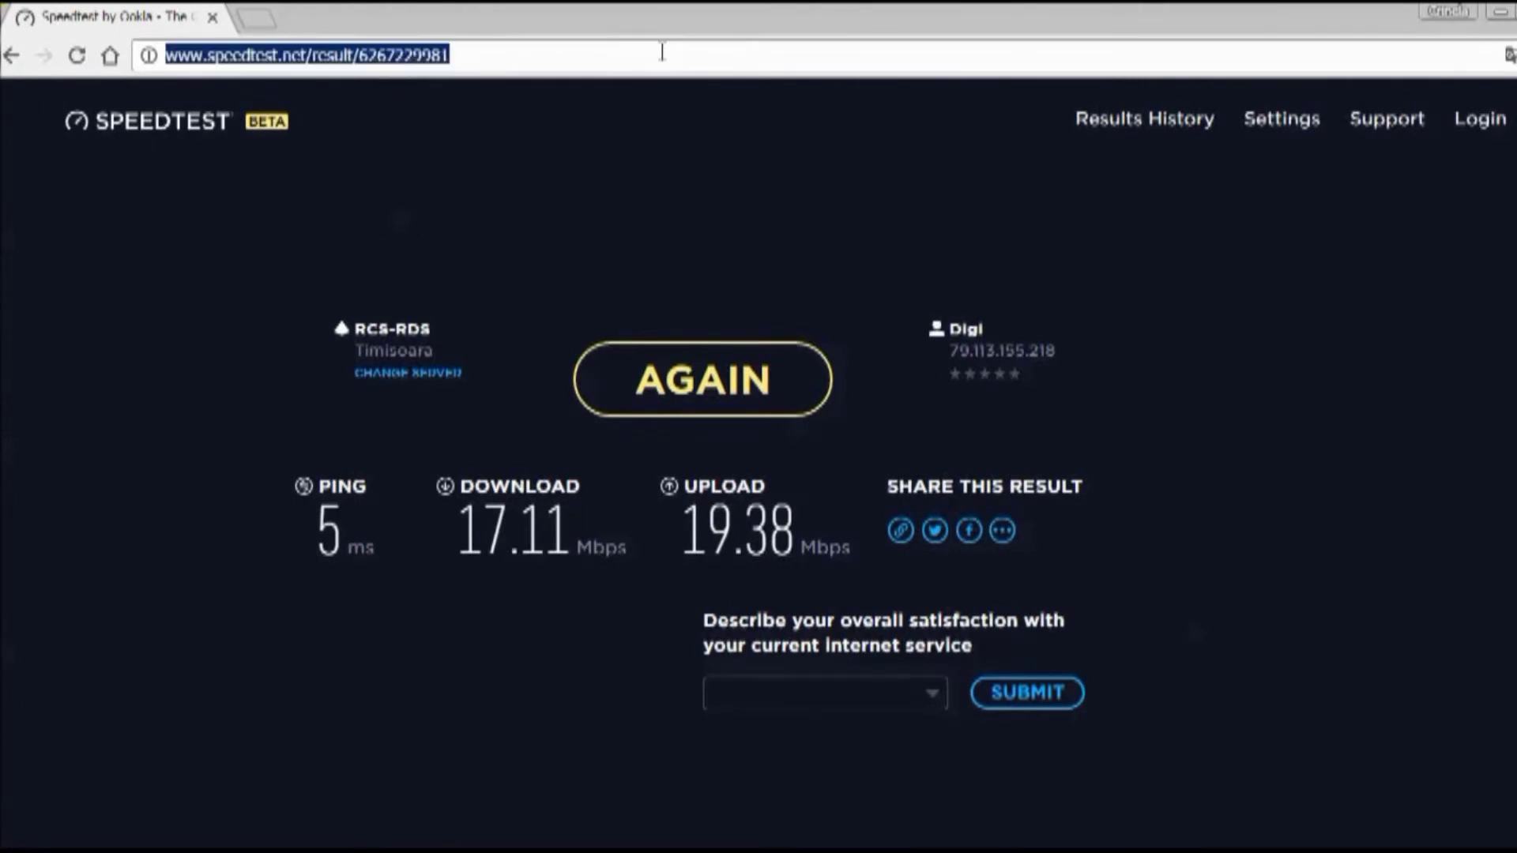
# Load bbc.co.uk/iplayer/live/bbcone, which reports BBC One is unavailable on this device.
pyautogui.write('bbc.co.uk')
pyautogui.click(512, 118)
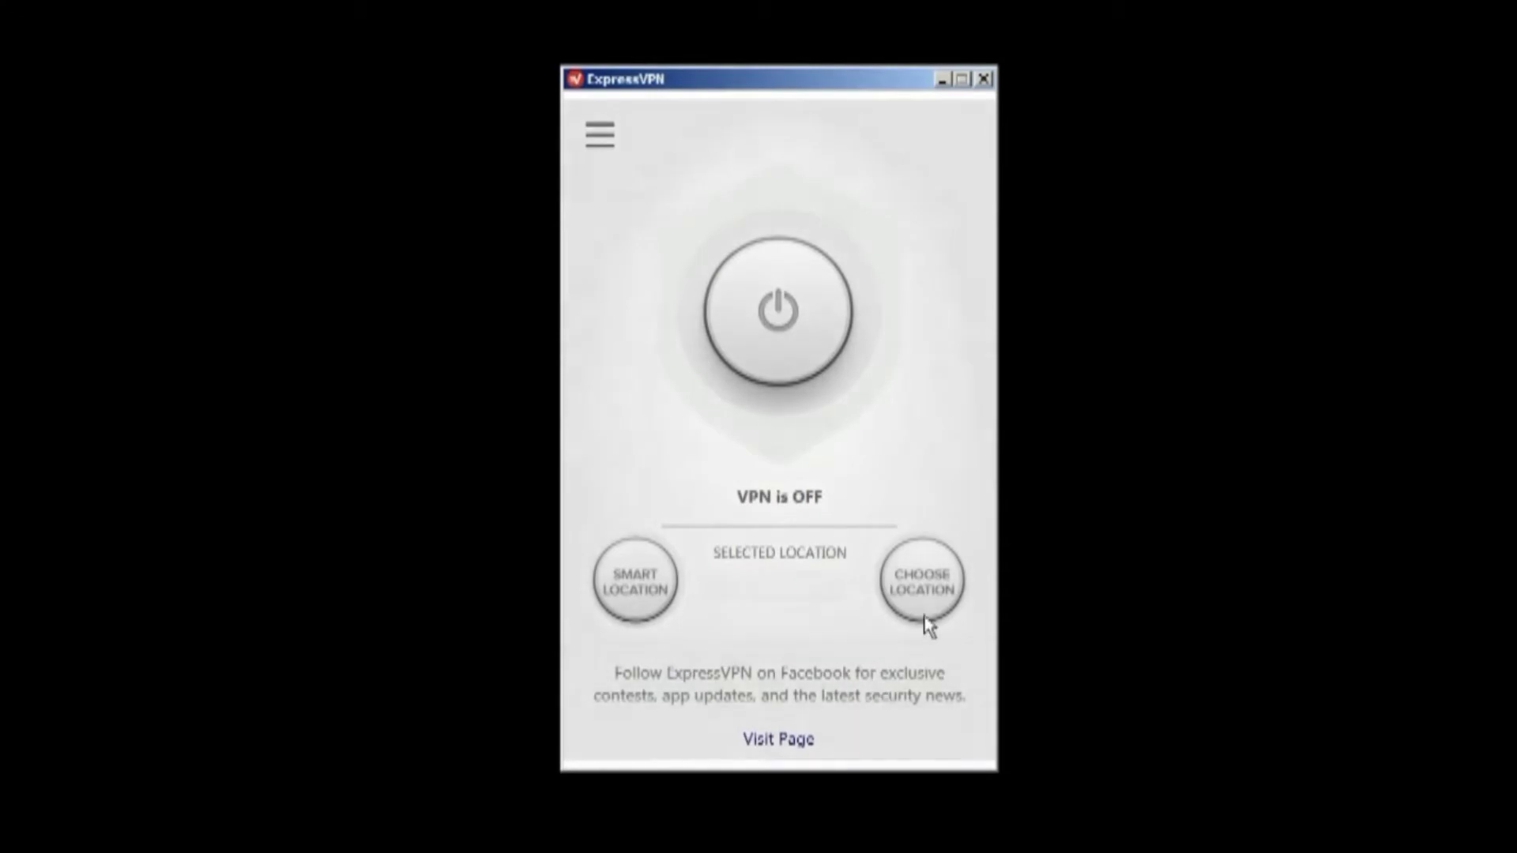
# Connect ExpressVPN to UK - London under Europe > United Kingdom in the location list.
pyautogui.click(936, 589)
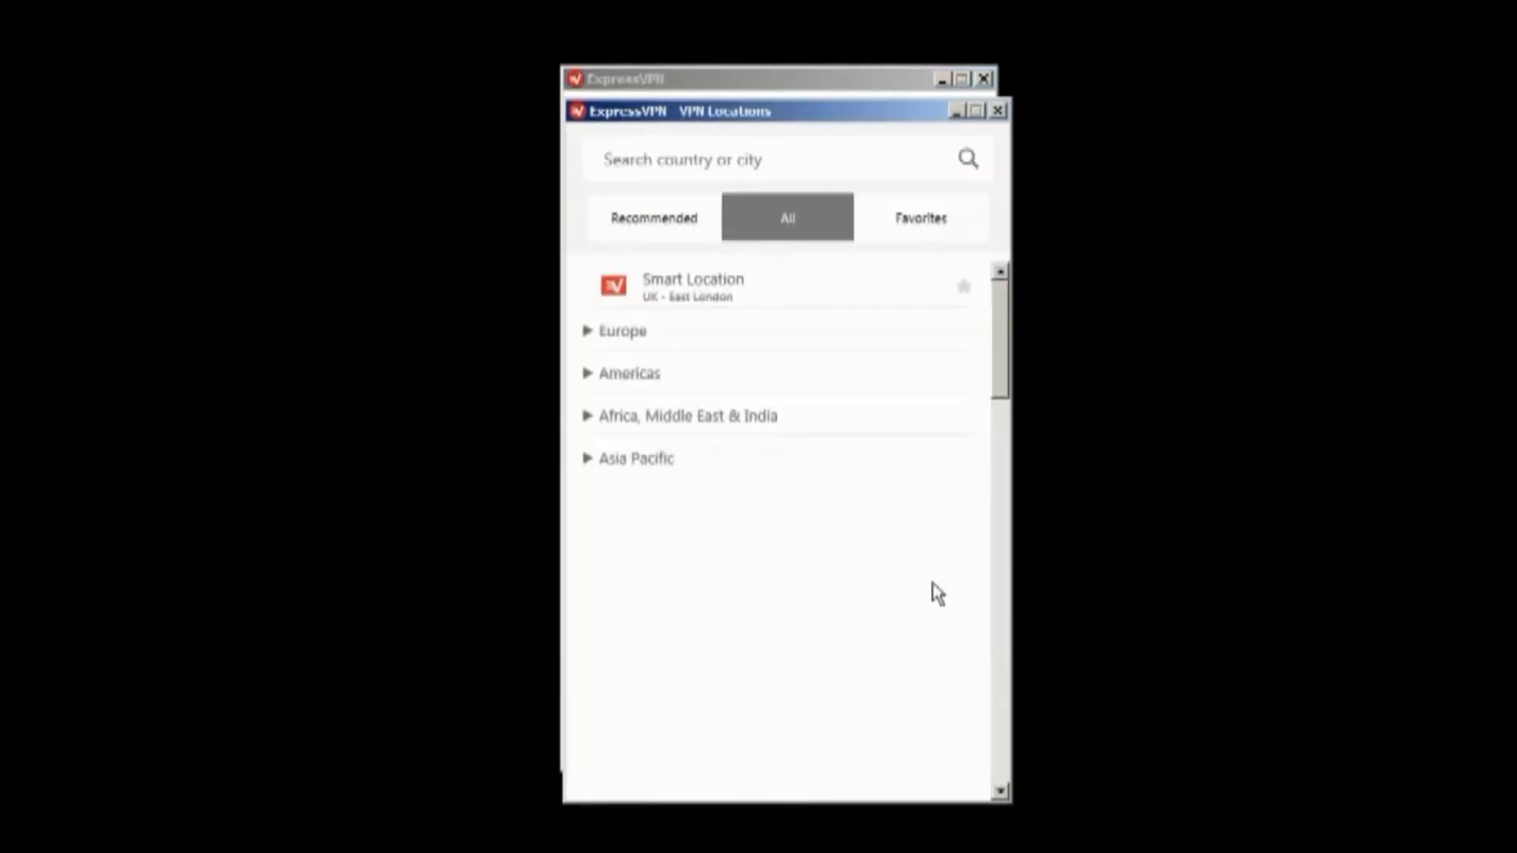
pyautogui.click(594, 336)
pyautogui.click(608, 376)
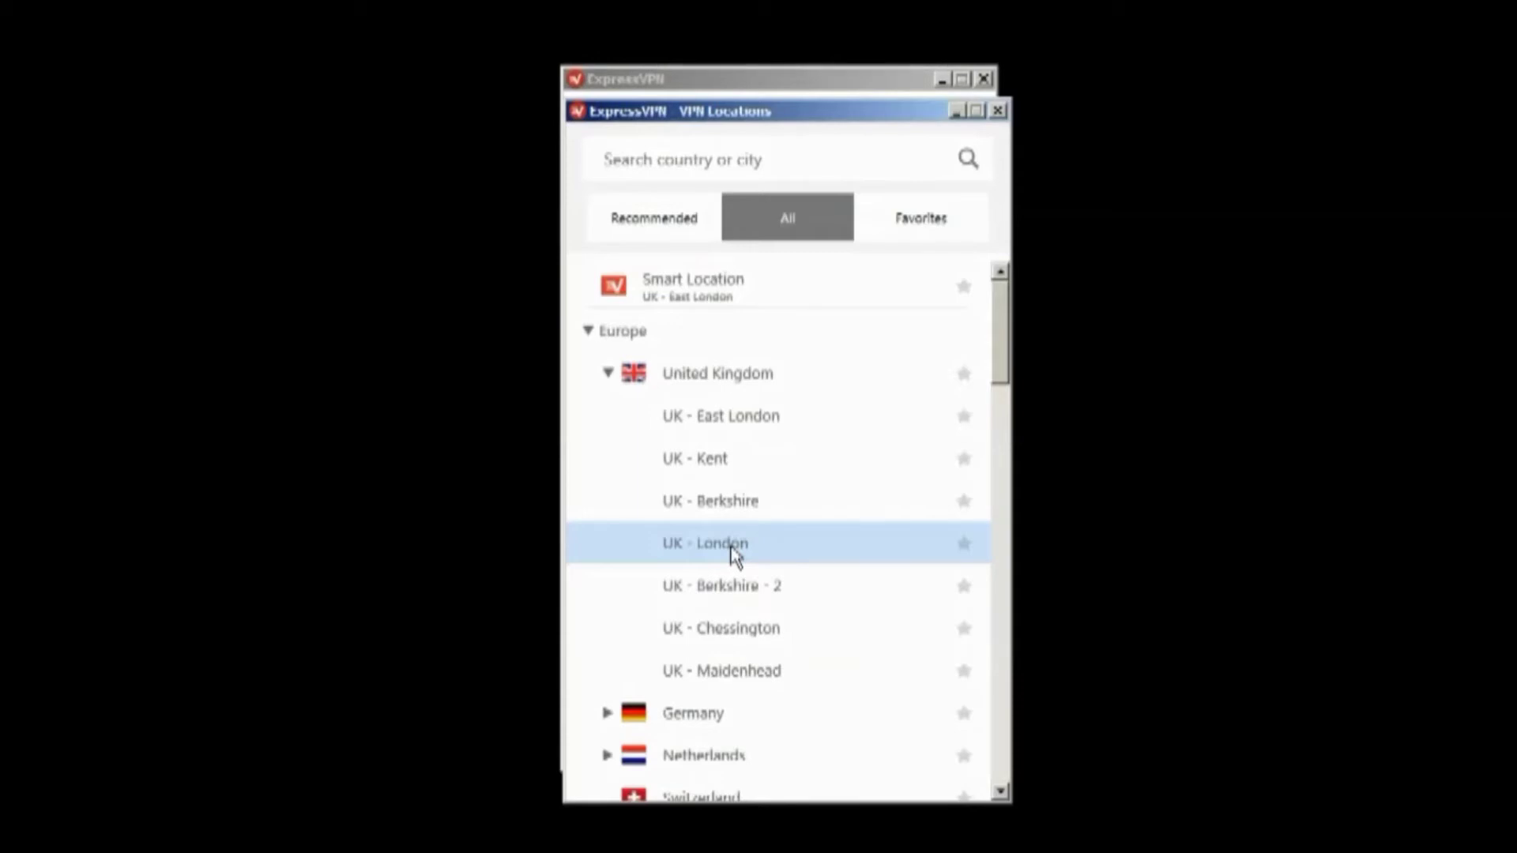
pyautogui.doubleClick(732, 547)
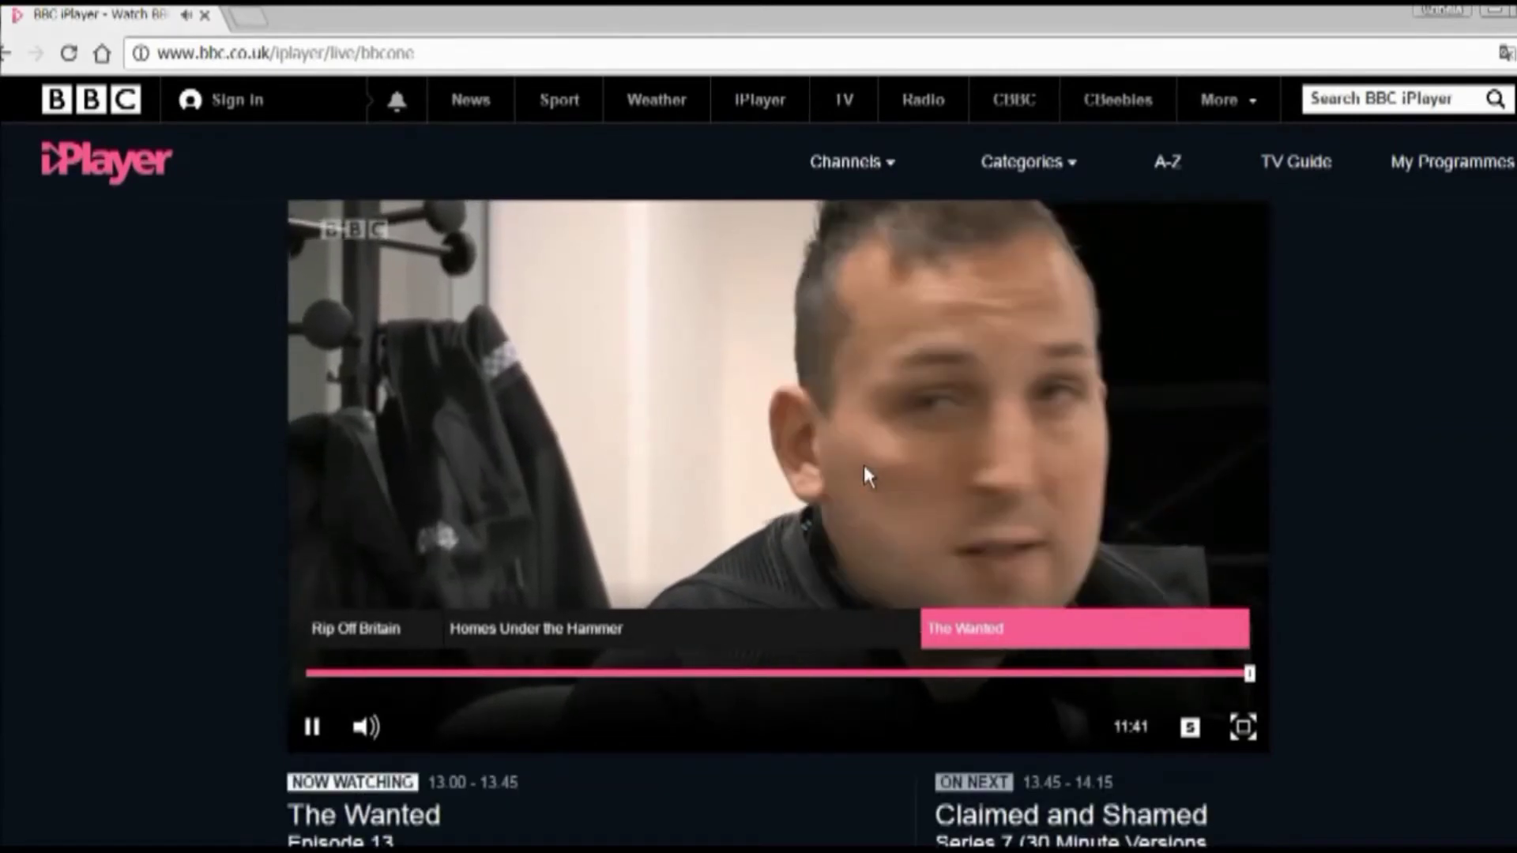
# Scroll the BBC One live page while The Wanted, Episode 13 keeps playing.
pyautogui.scroll(-1, 1360, 425)
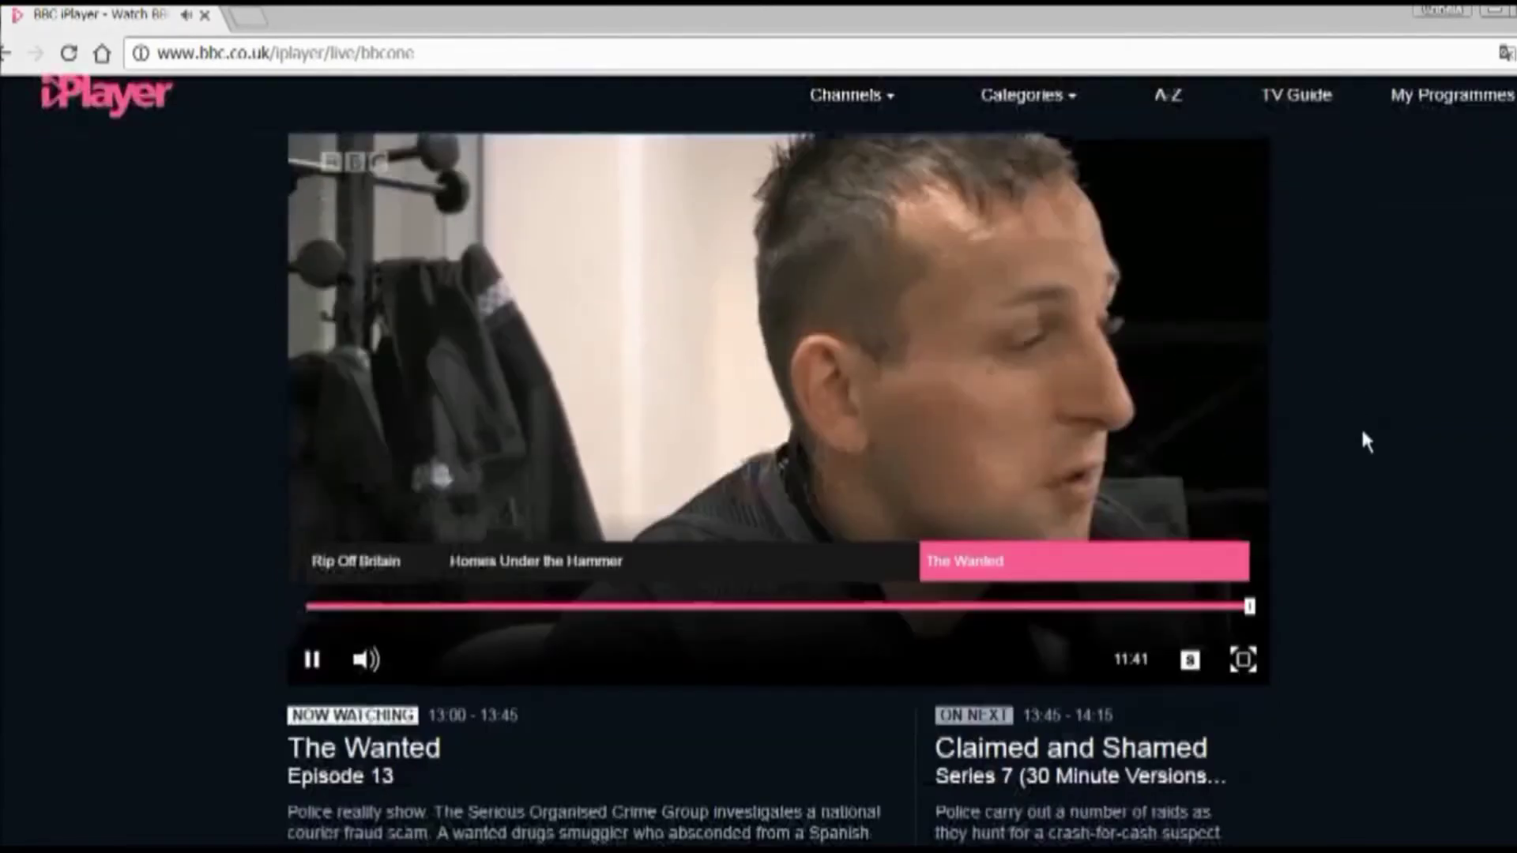
pyautogui.scroll(1, 1360, 425)
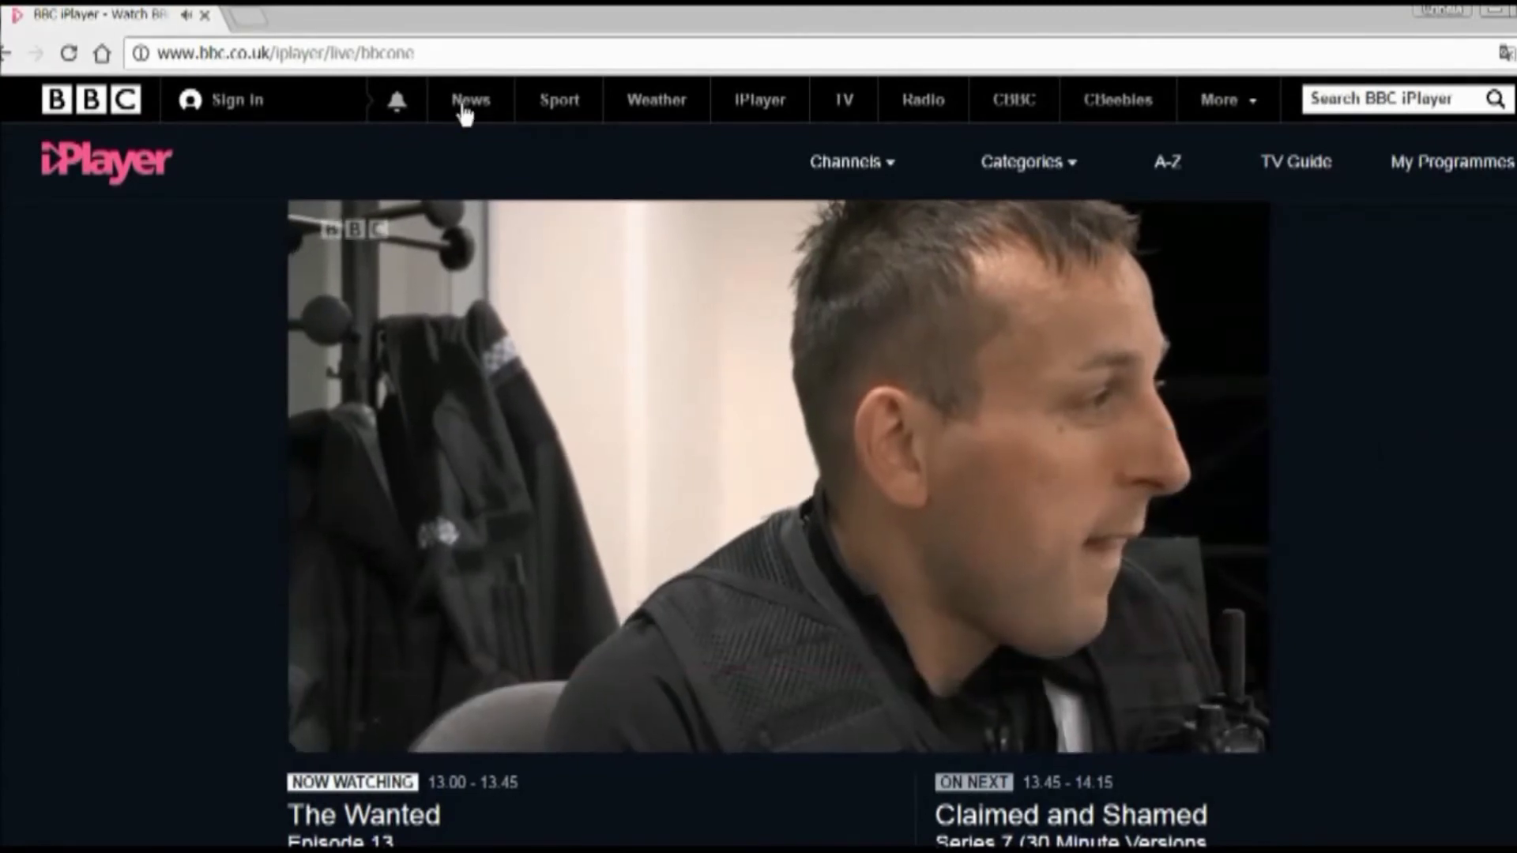
# Load ipleak.net with 'ip' and confirm the IP and single DNS server show United Kingdom.
pyautogui.click(453, 53)
pyautogui.write('ipl')
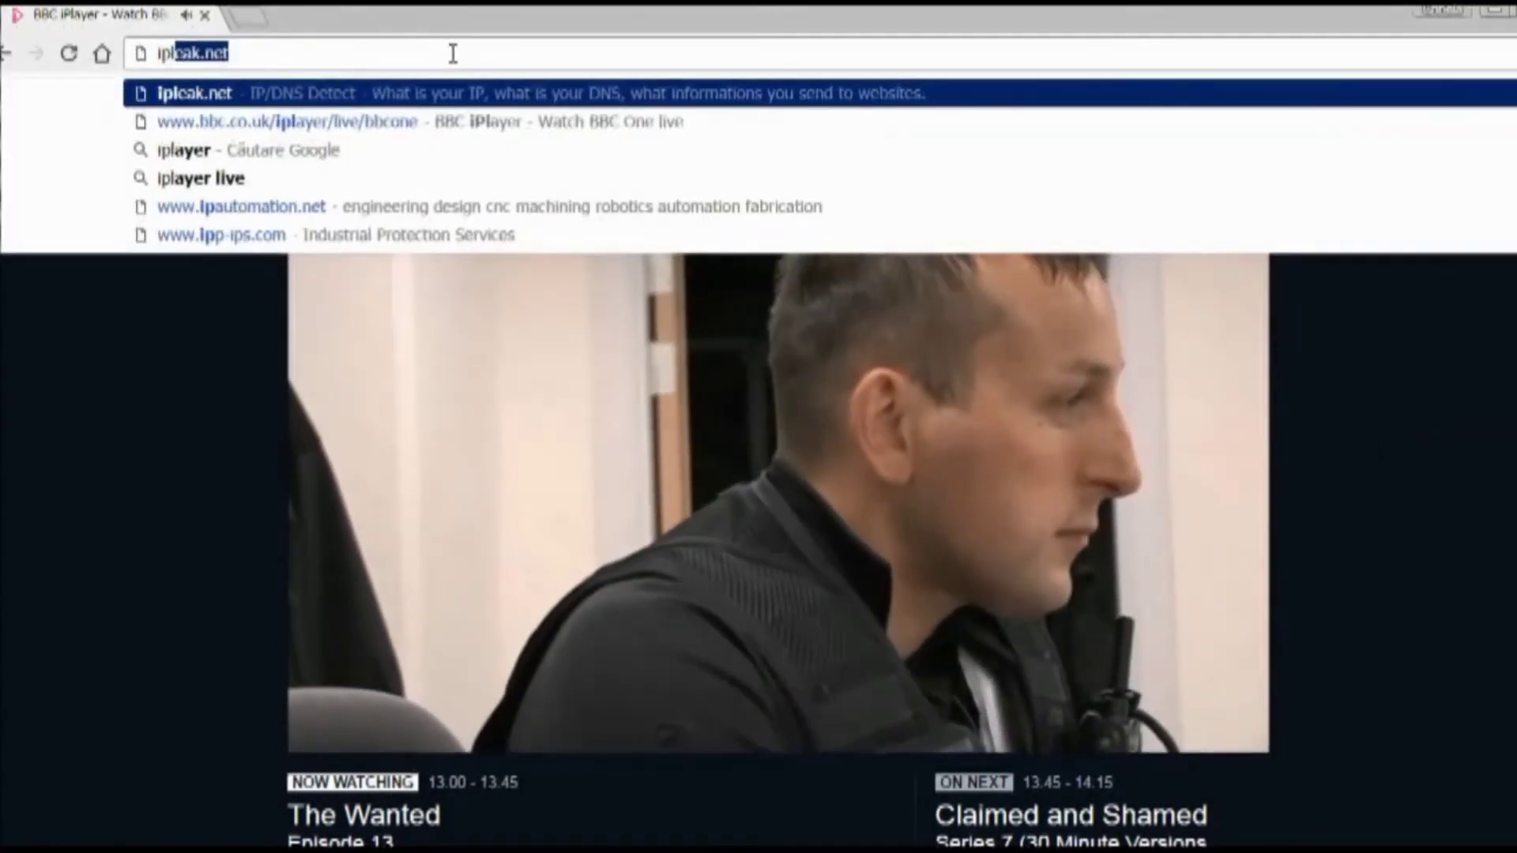
pyautogui.press('Return')
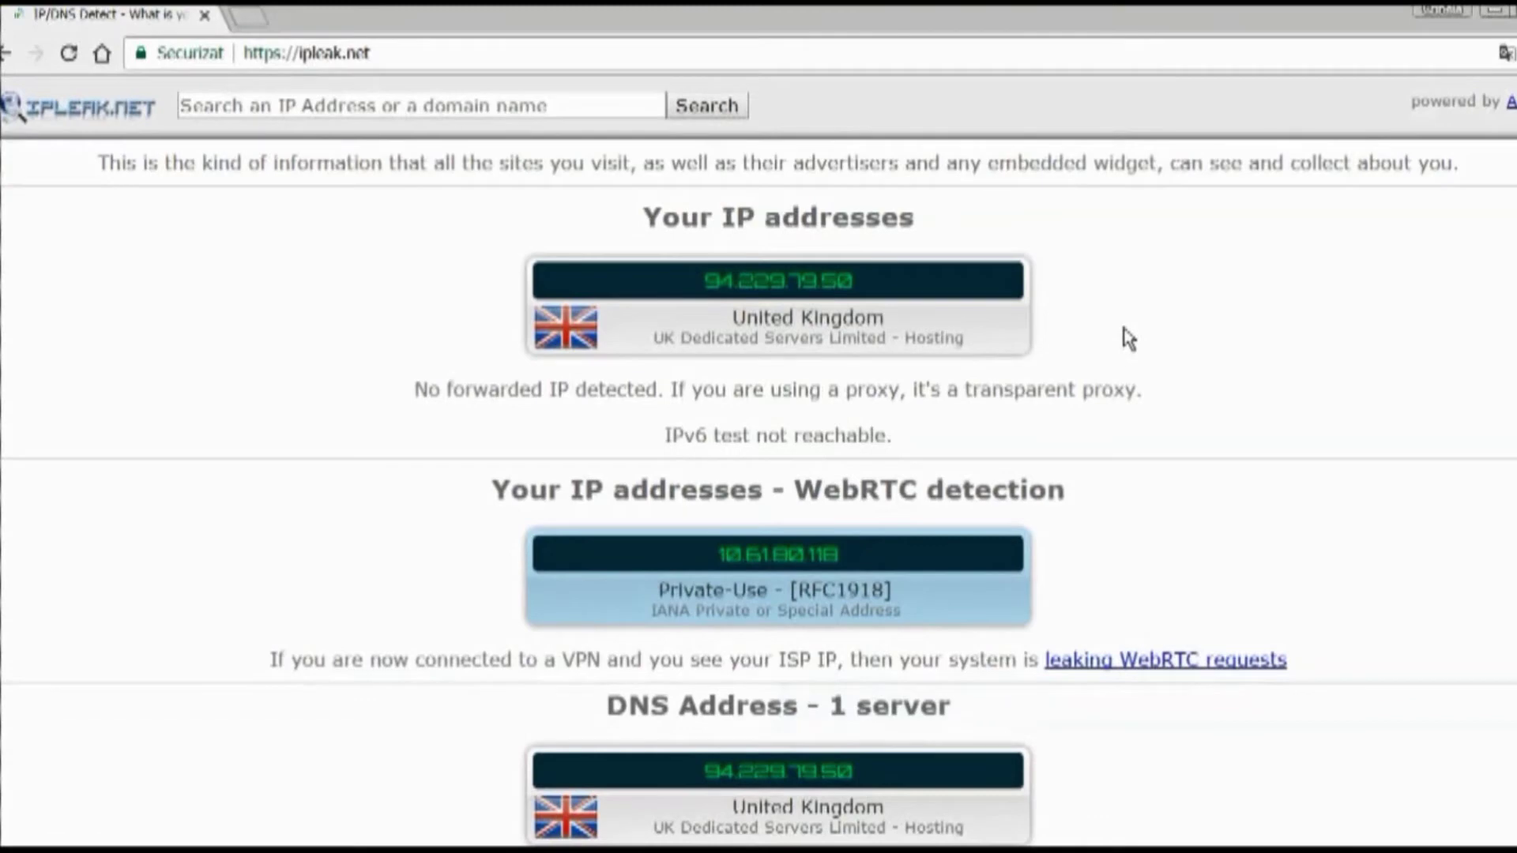
pyautogui.click(579, 52)
# Run Speedtest over the VPN: 107 ms ping, 8.01 Mbps download, 13.07 Mbps upload.
pyautogui.write('speed')
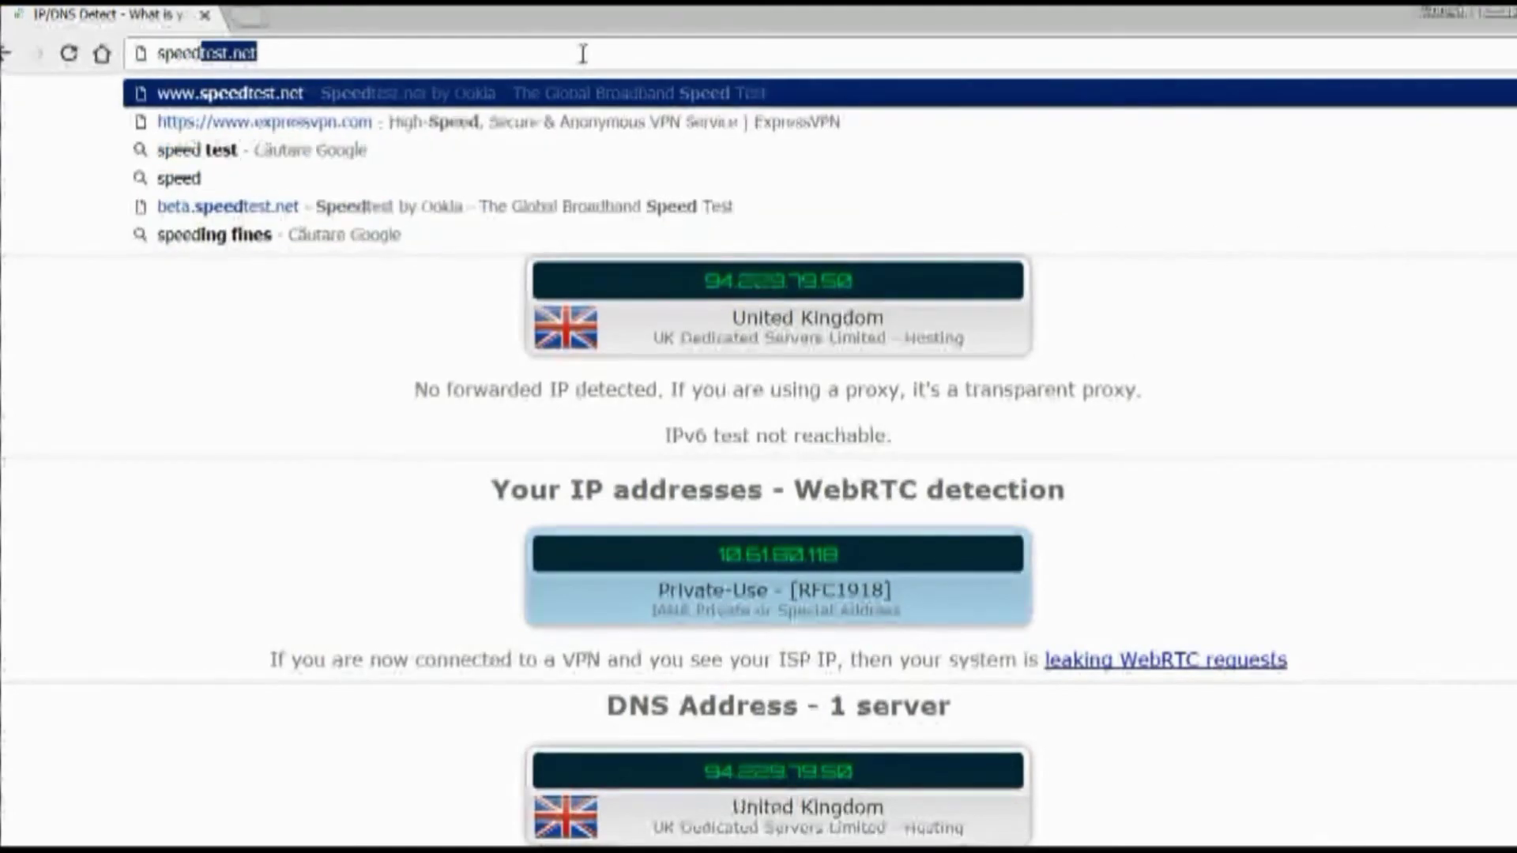
pyautogui.press('Return')
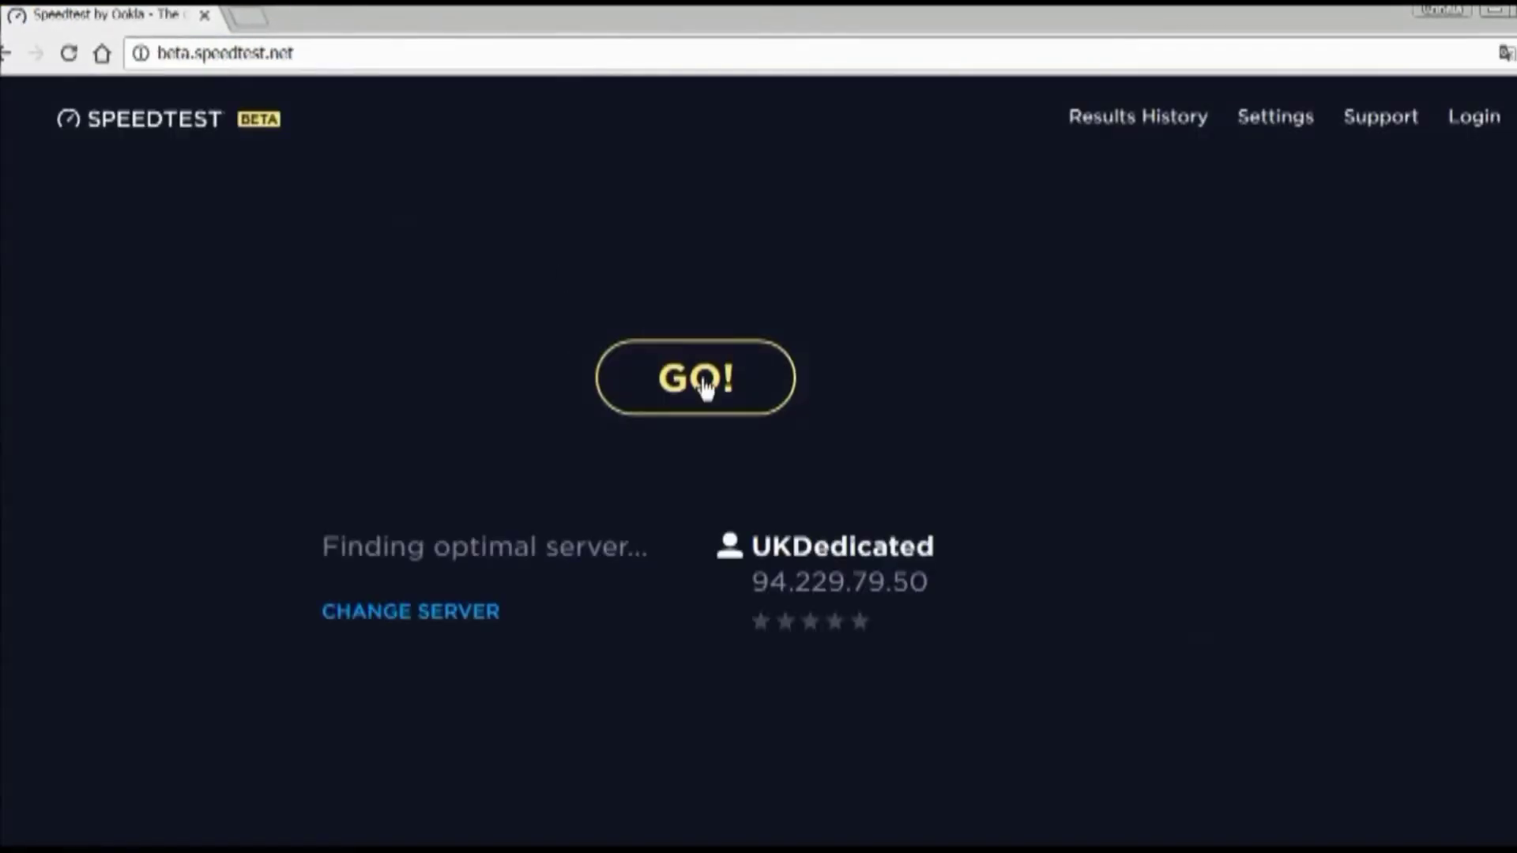
pyautogui.click(701, 378)
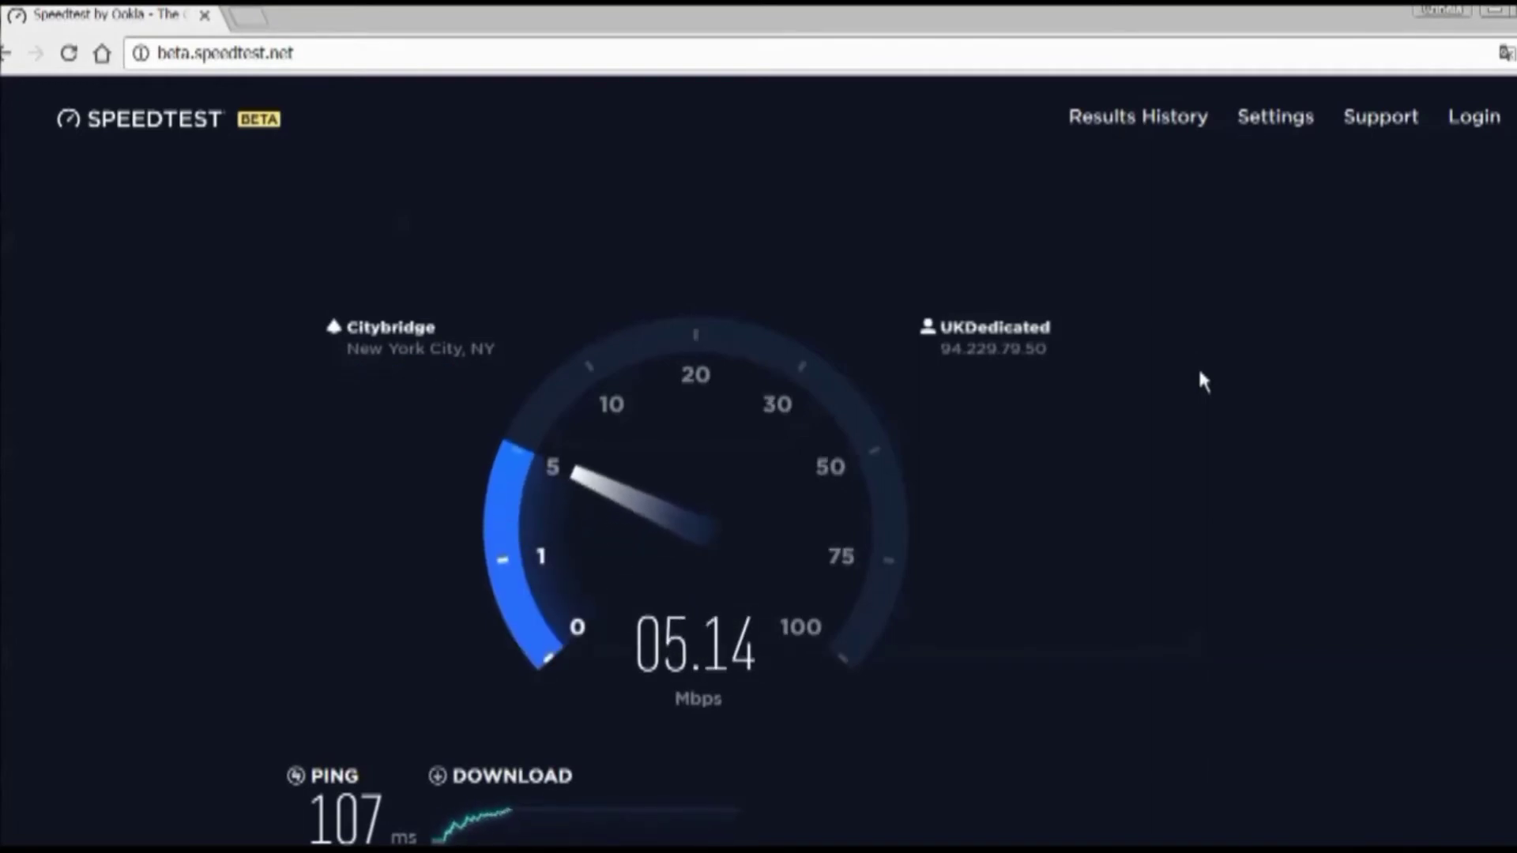
pyautogui.scroll(-1, 1201, 374)
pyautogui.scroll(1, 1200, 382)
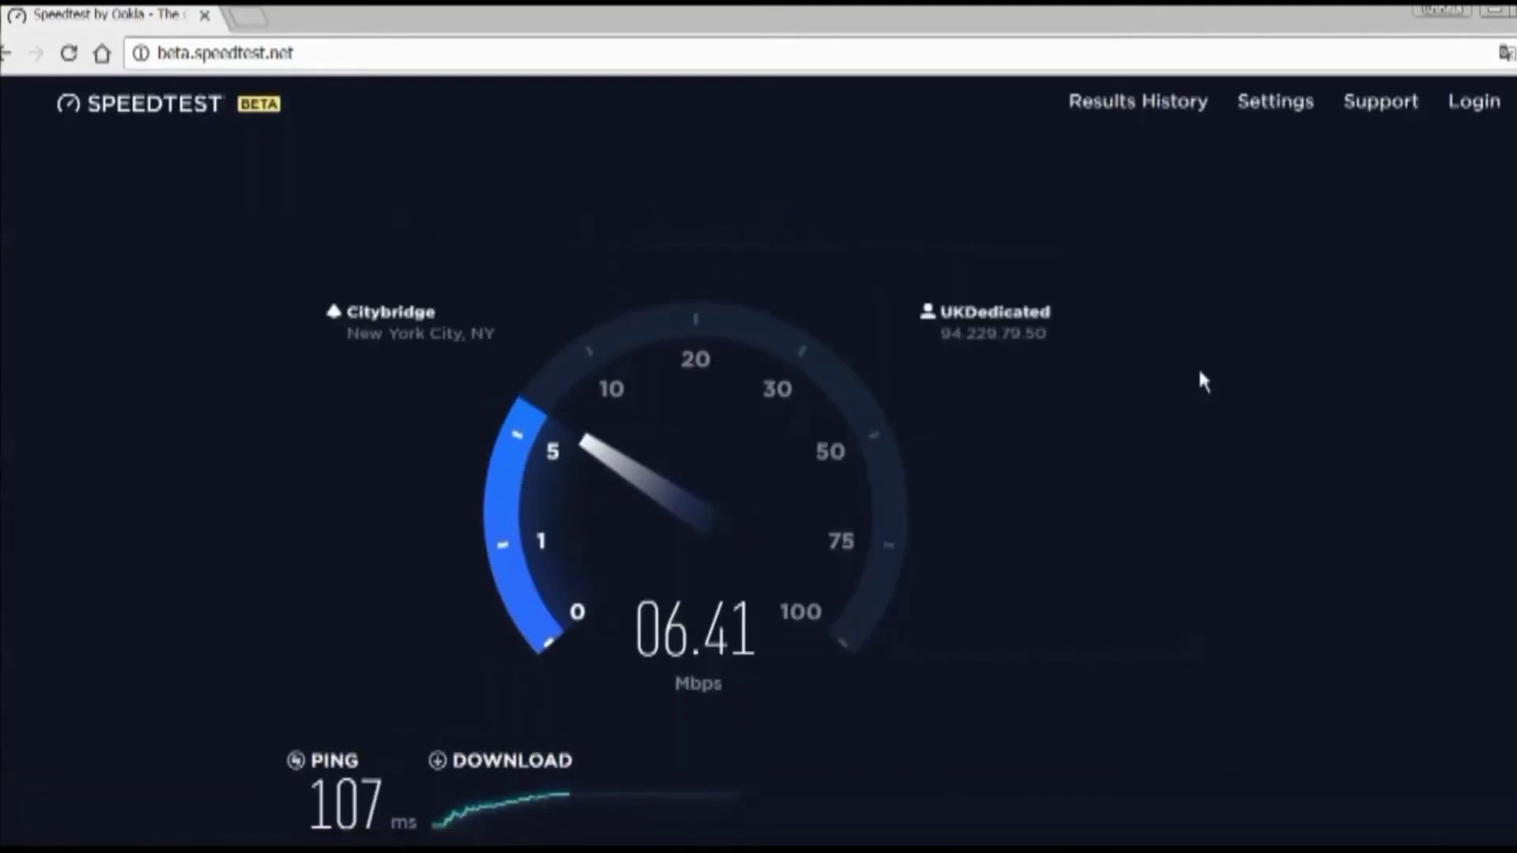
pyautogui.scroll(-1, 1200, 382)
pyautogui.scroll(1, 1201, 382)
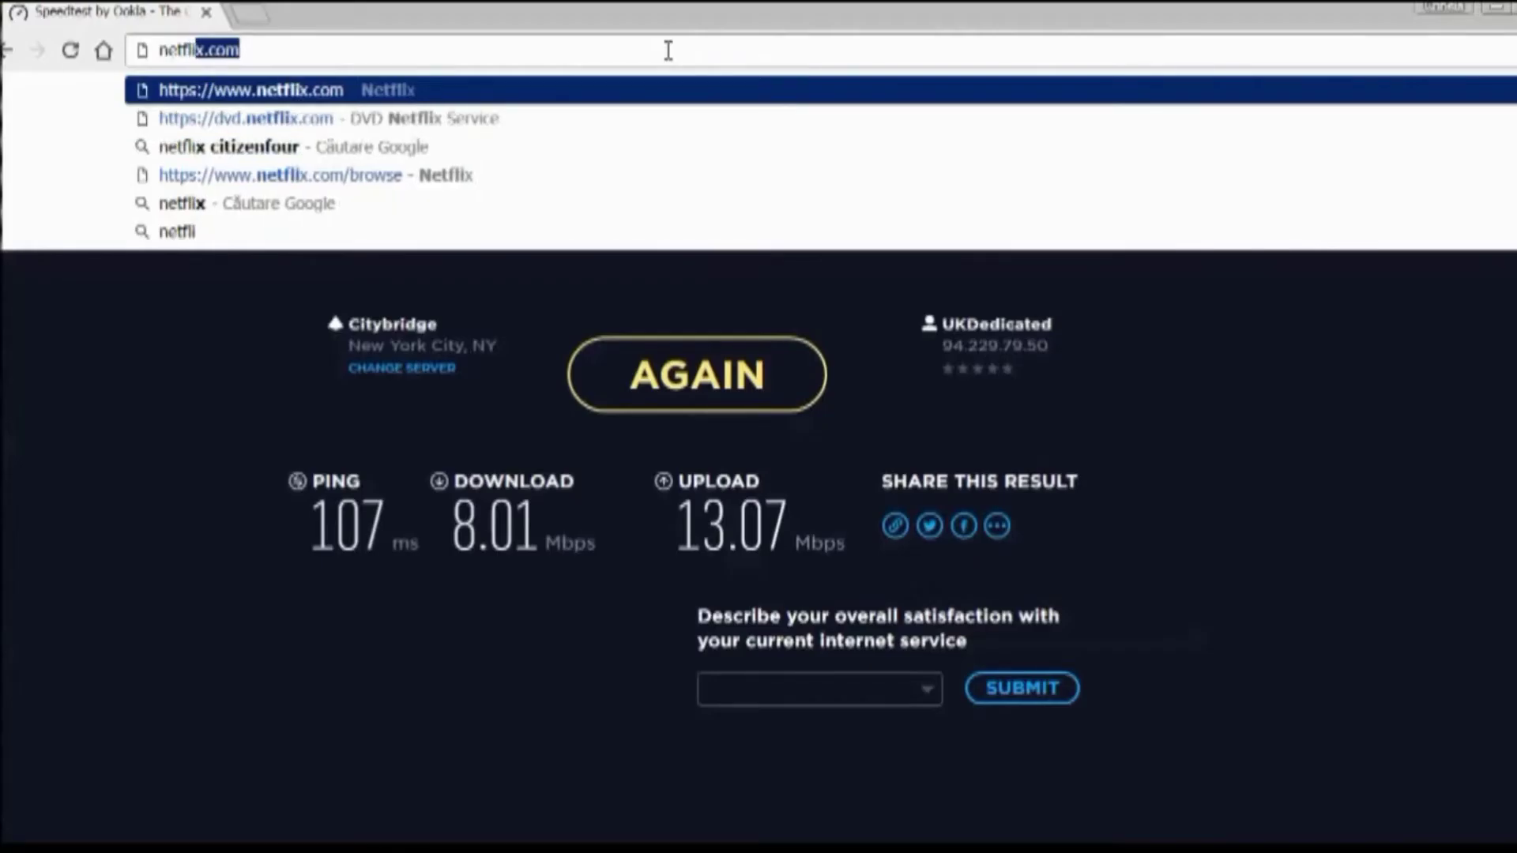
# Load Netflix, search 'killswitch' and scroll through the related titles.
pyautogui.press('Return')
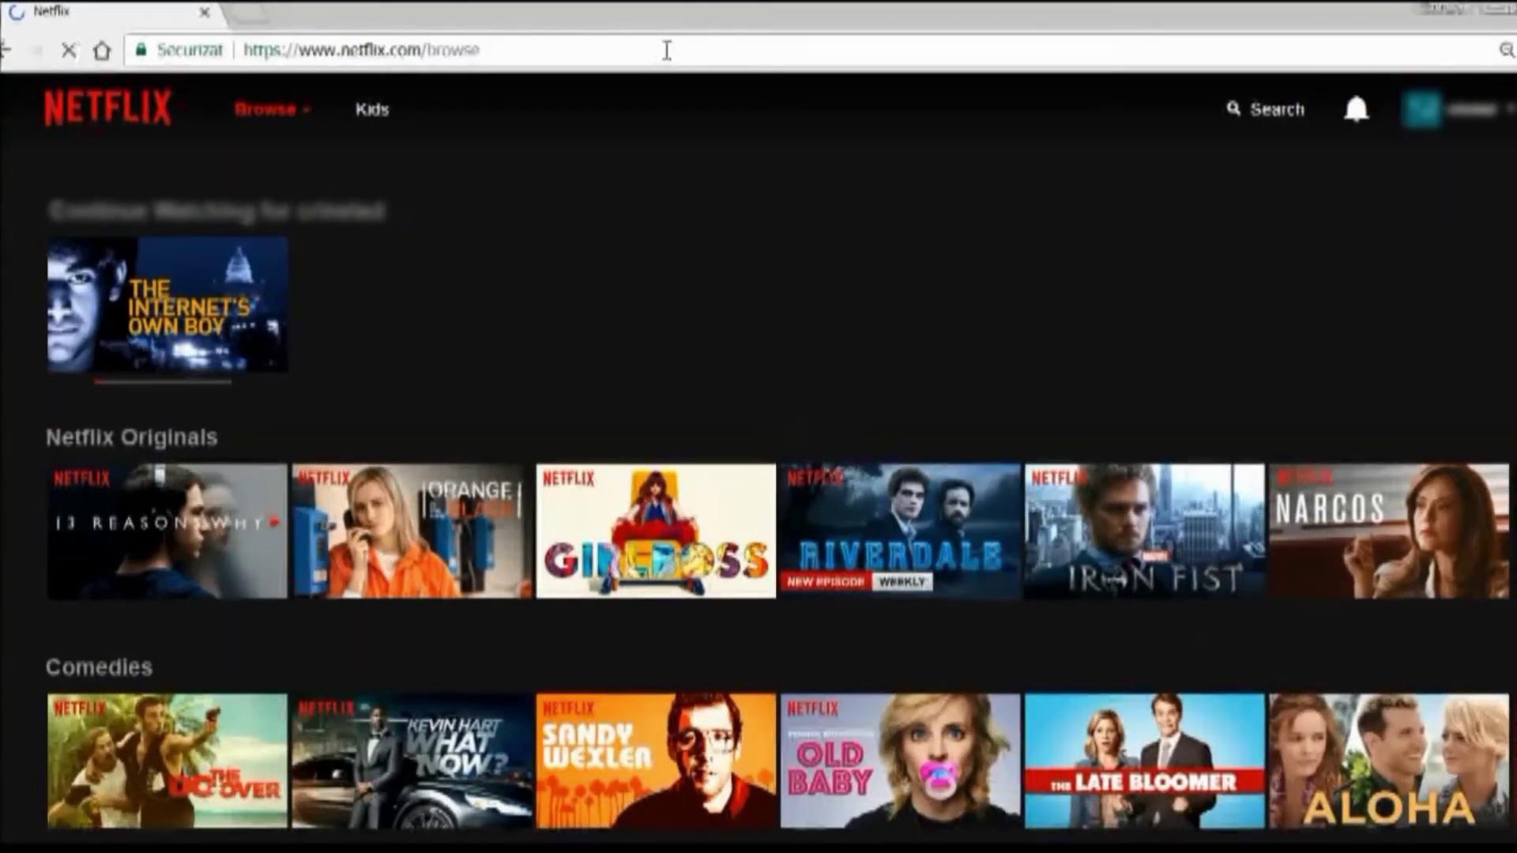
pyautogui.click(1278, 109)
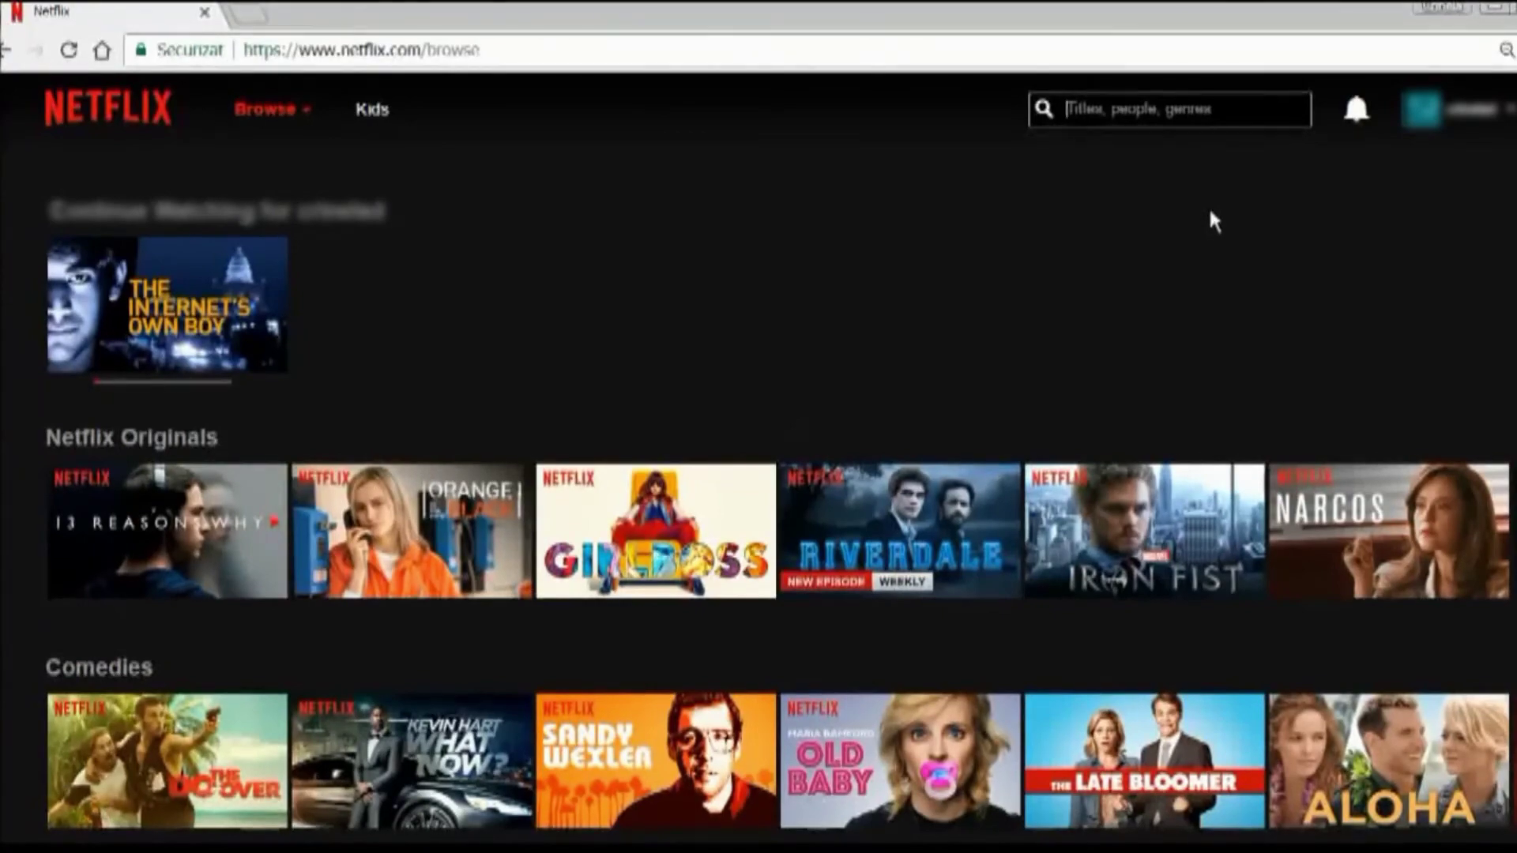
pyautogui.write('killswitch')
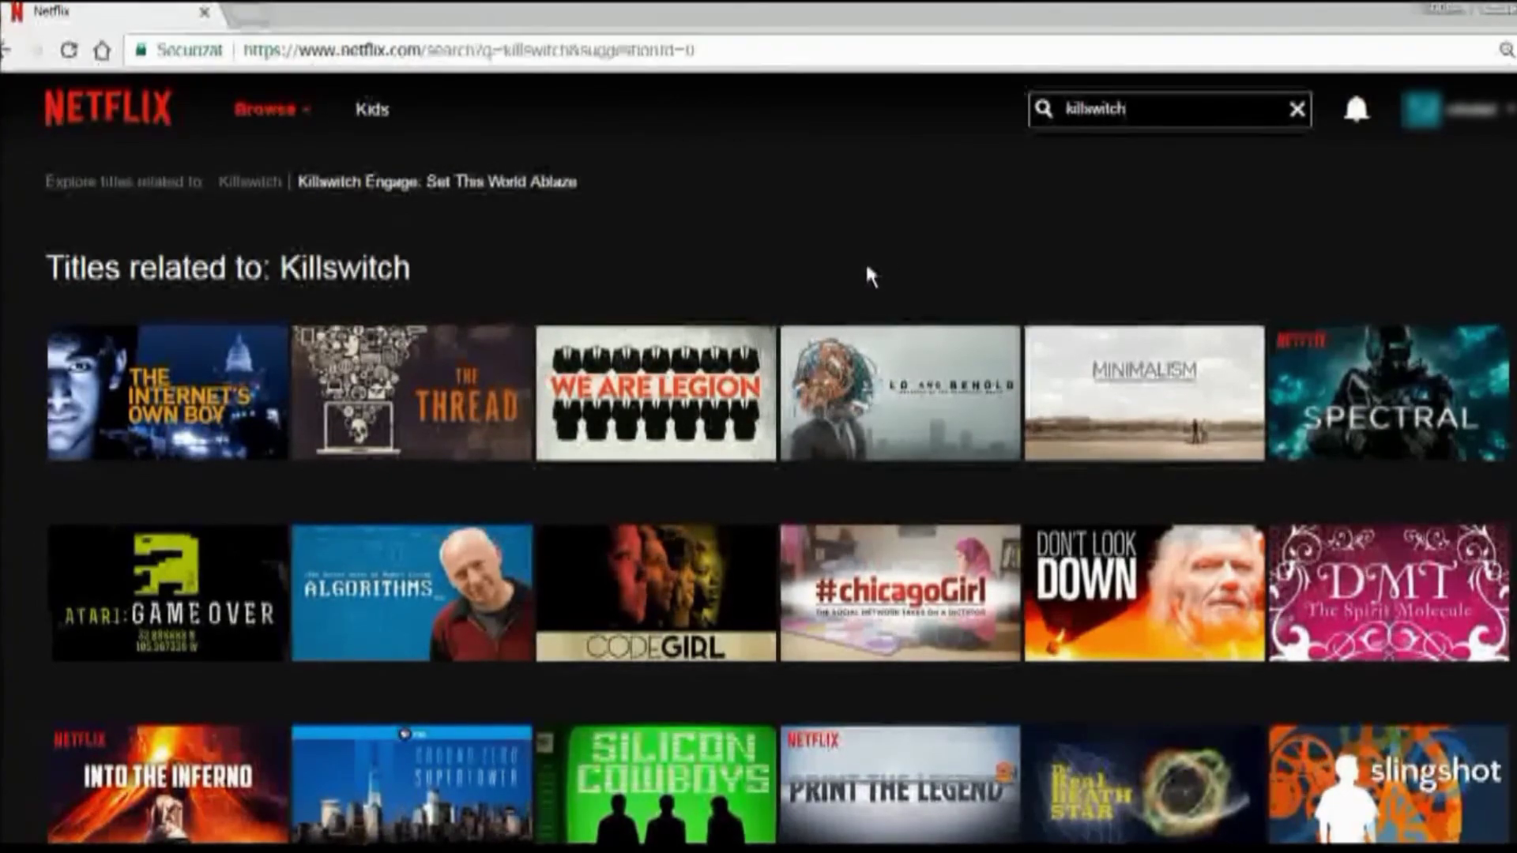
pyautogui.scroll(-5, 866, 267)
pyautogui.scroll(-2, 866, 267)
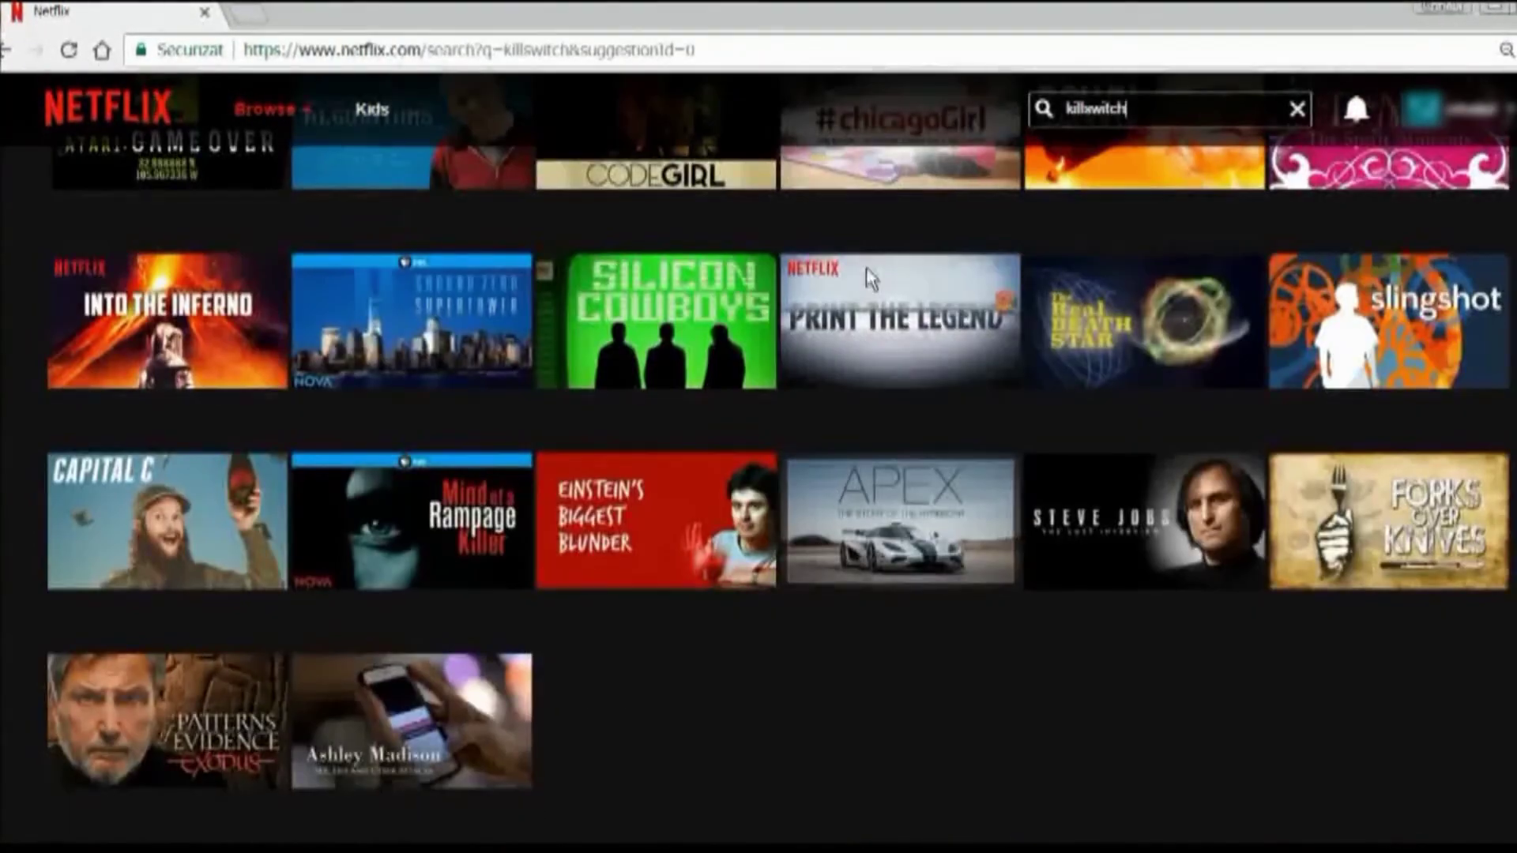
pyautogui.scroll(6, 908, 331)
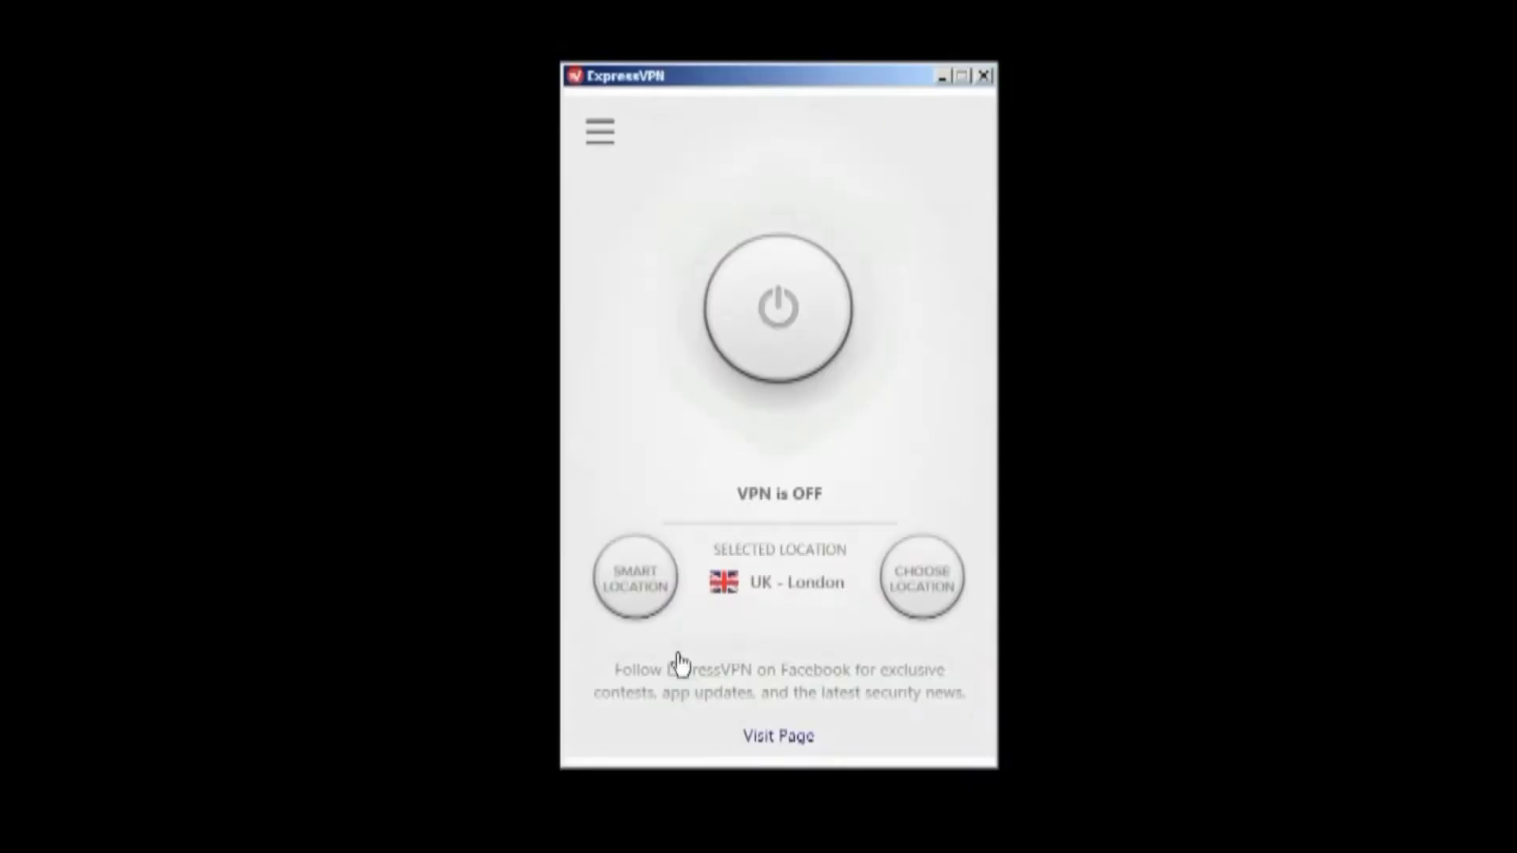
# Send a Contact Us message asking how to get past the Netflix block to watch Killswitch.
pyautogui.click(599, 134)
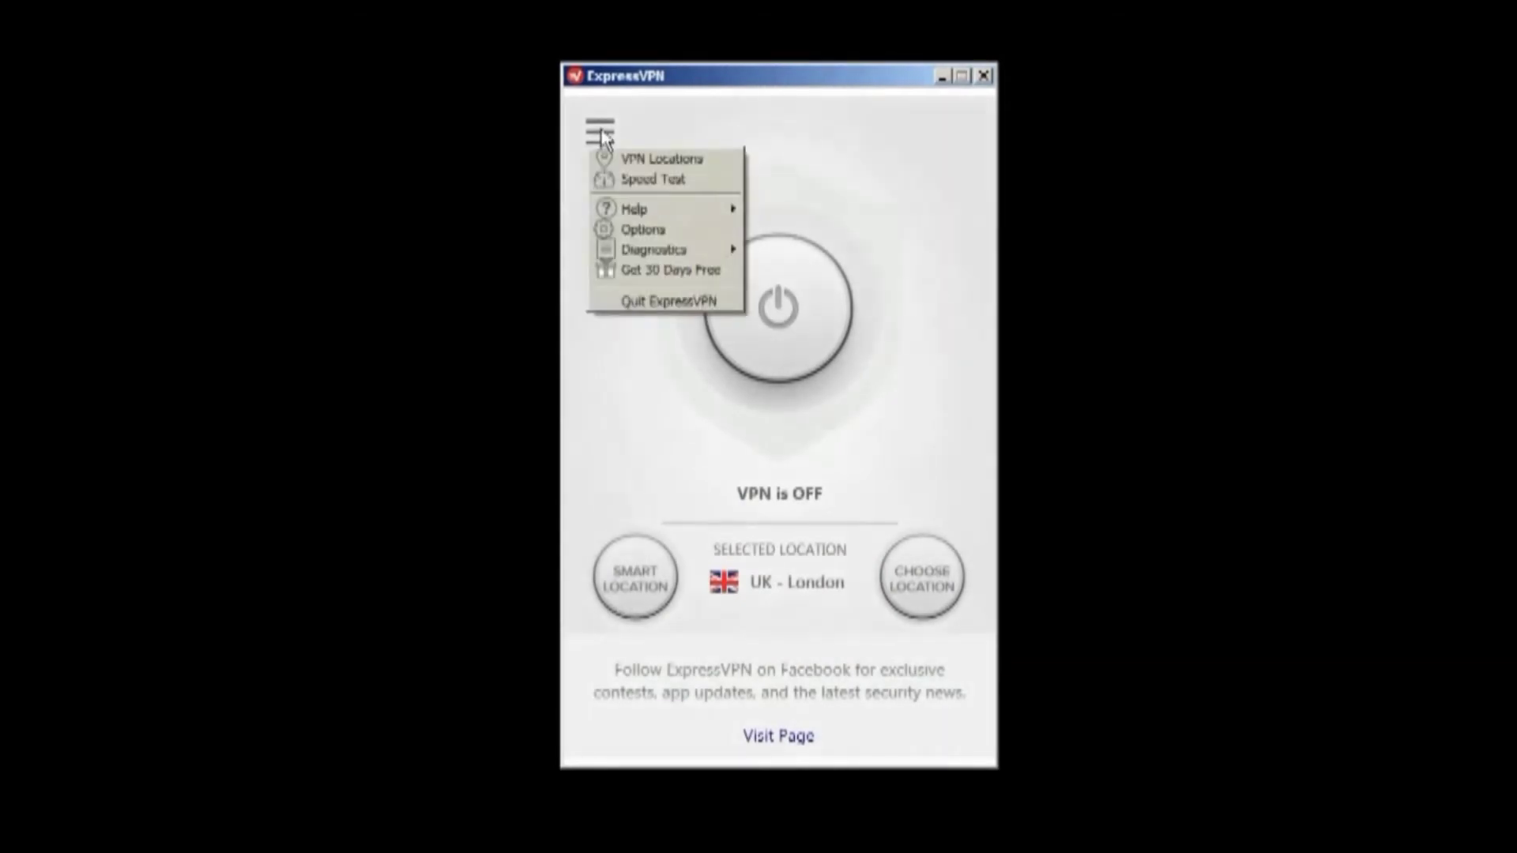
pyautogui.moveTo(639, 211)
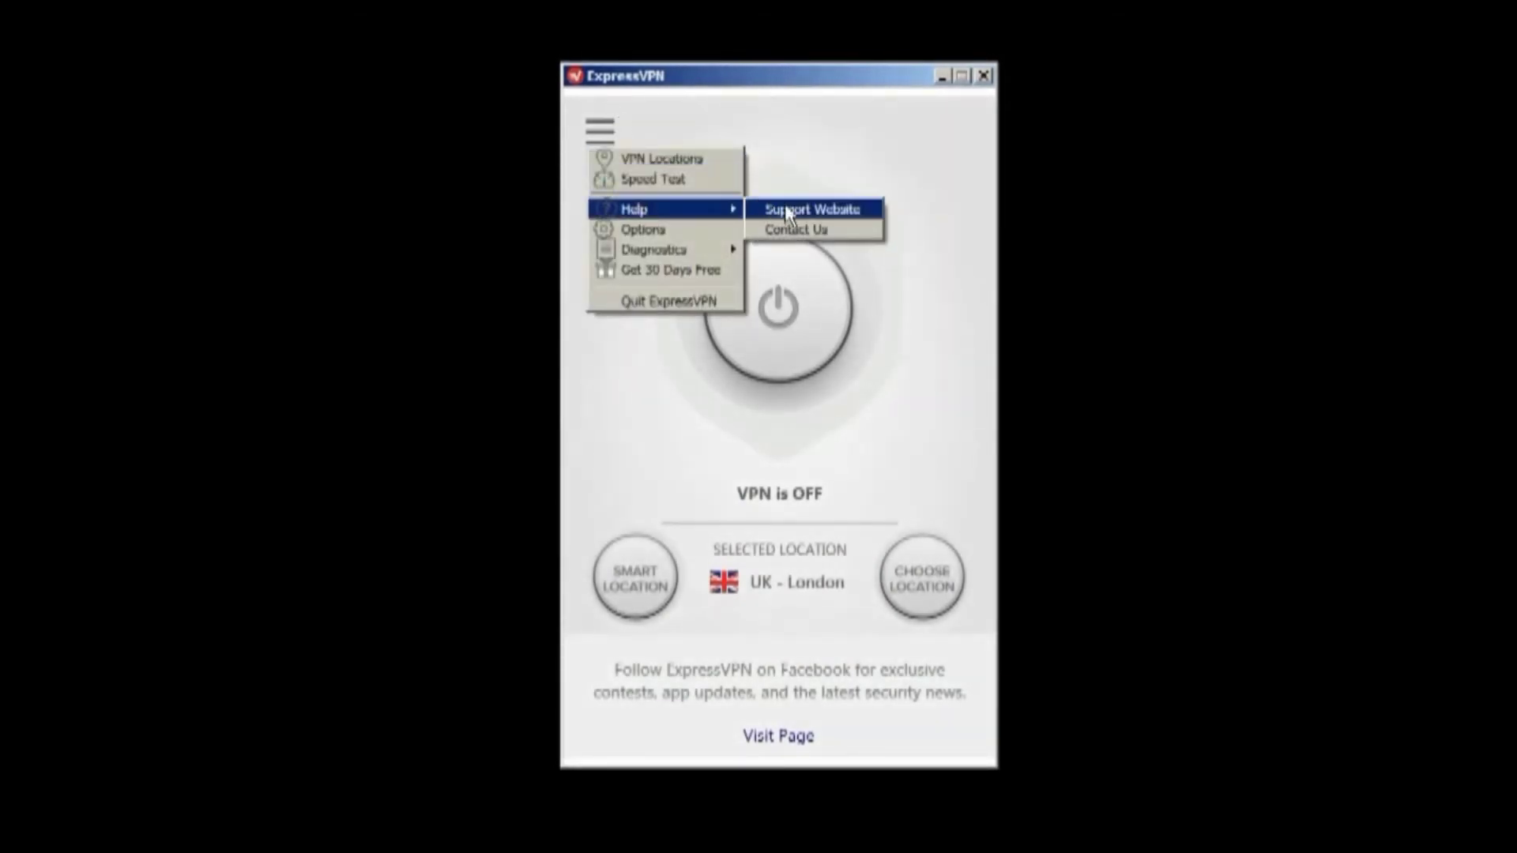
pyautogui.click(794, 229)
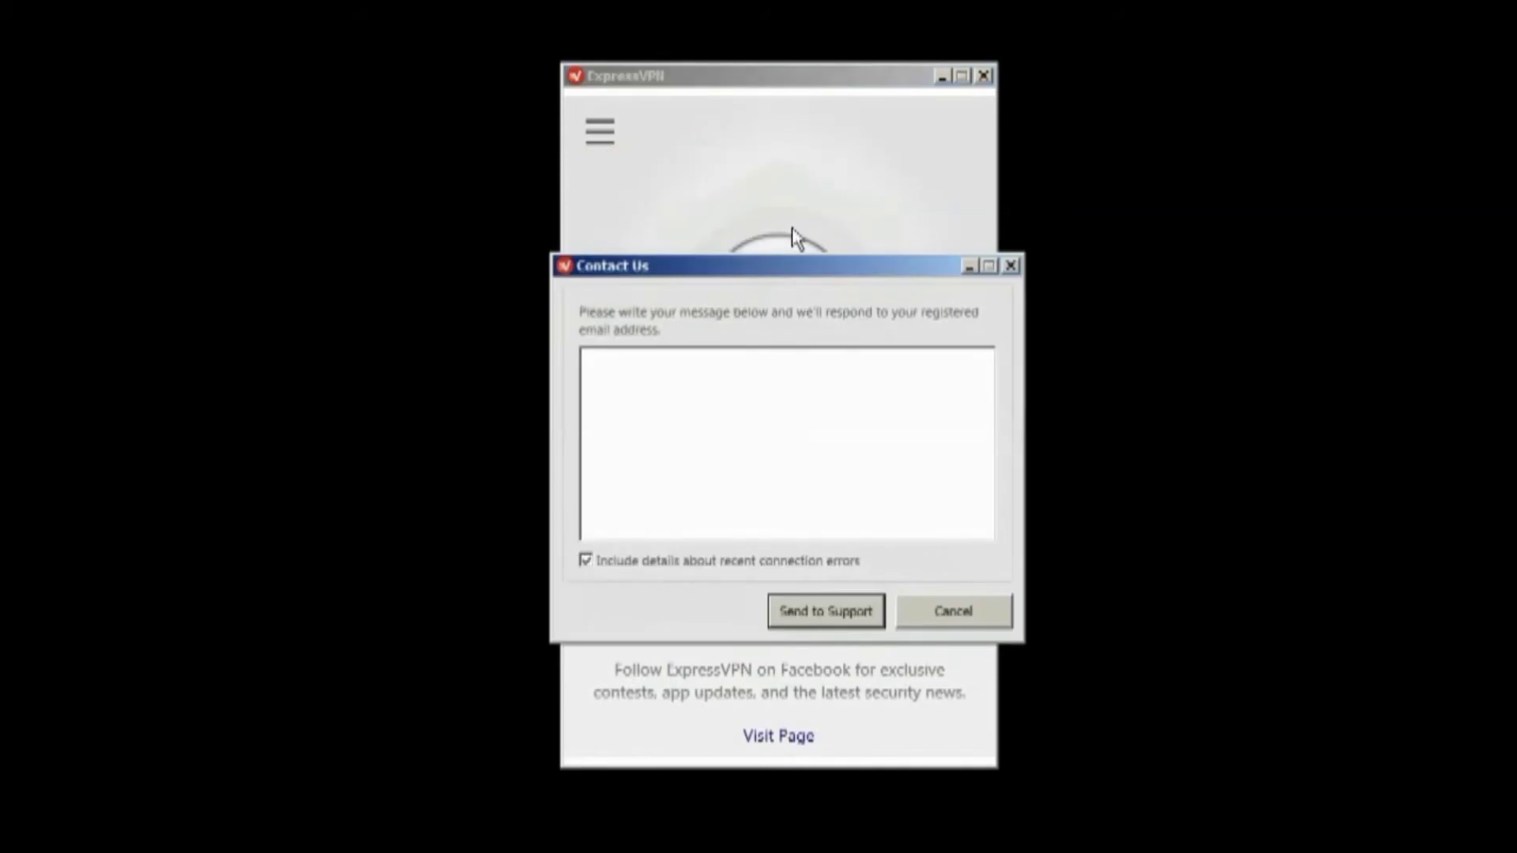
pyautogui.moveTo(794, 260); pyautogui.dragTo(847, 59)
pyautogui.click(929, 192)
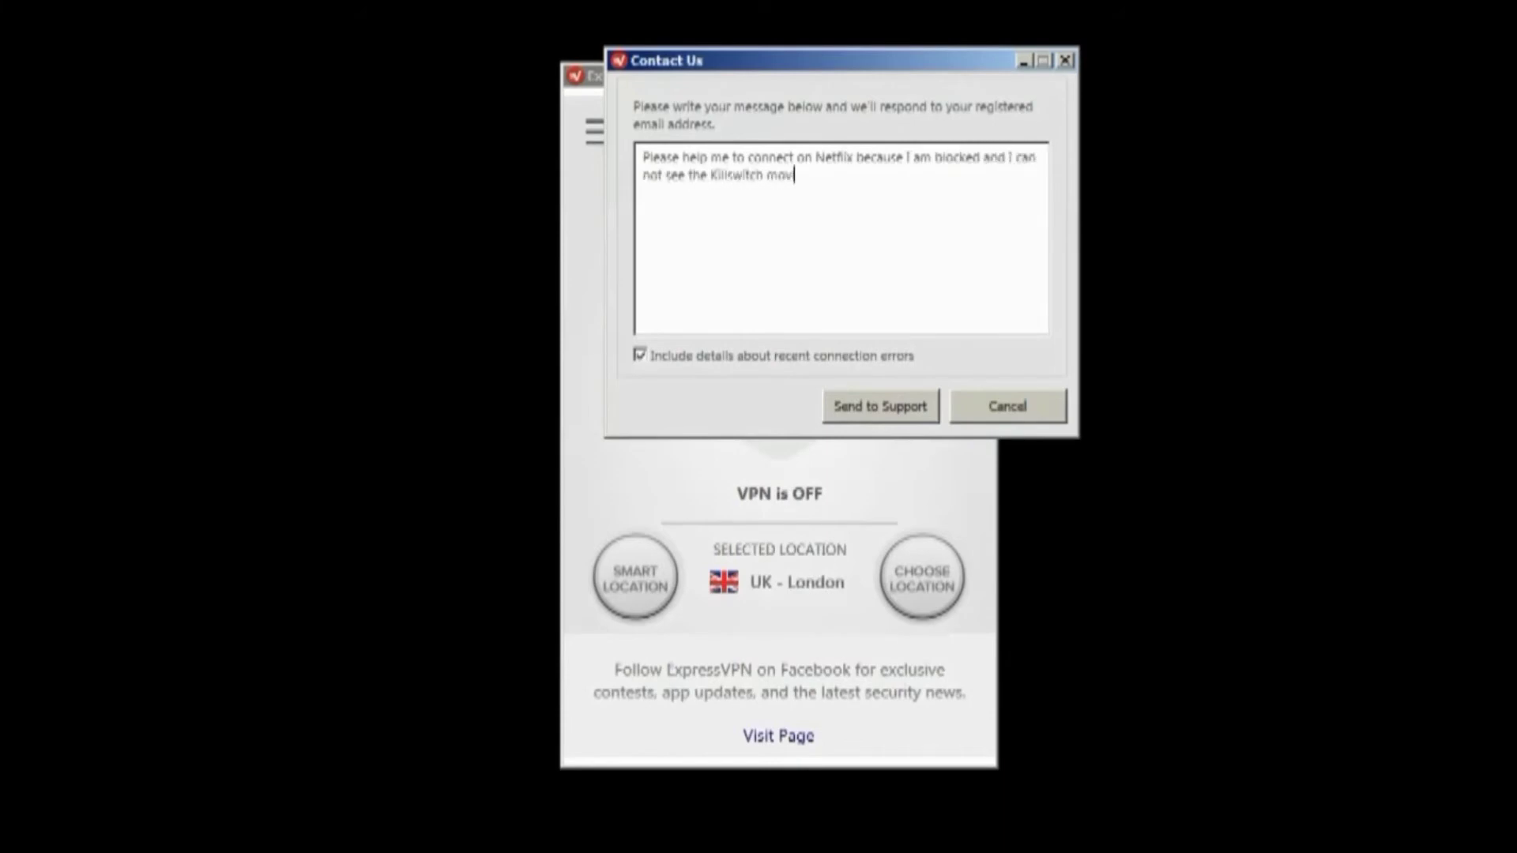
pyautogui.click(893, 421)
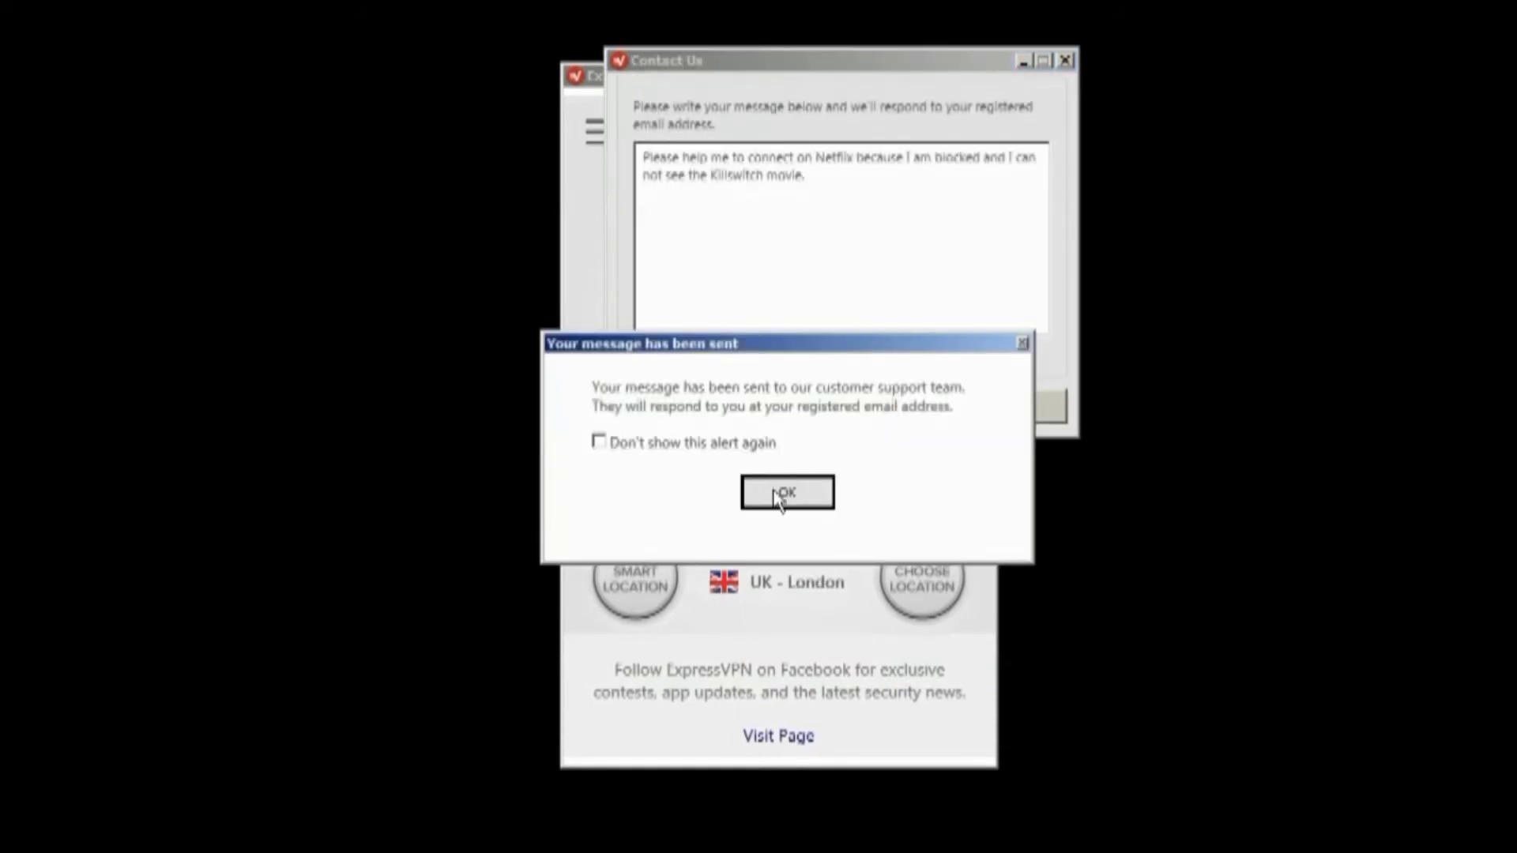
pyautogui.click(778, 495)
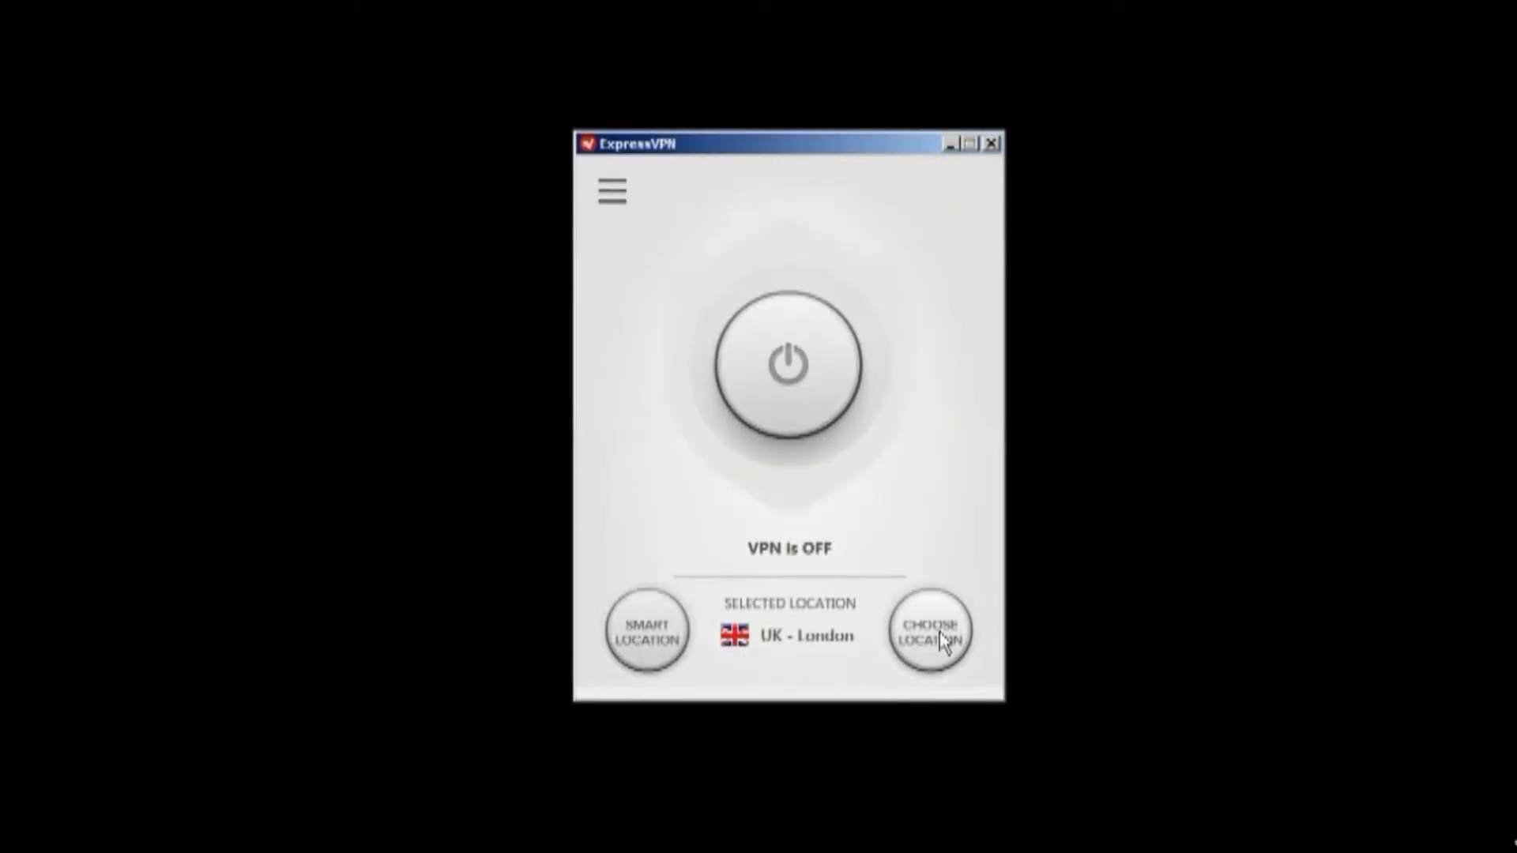
# Connect ExpressVPN to USA - Washington DC - 2 under Americas > United States.
pyautogui.click(942, 640)
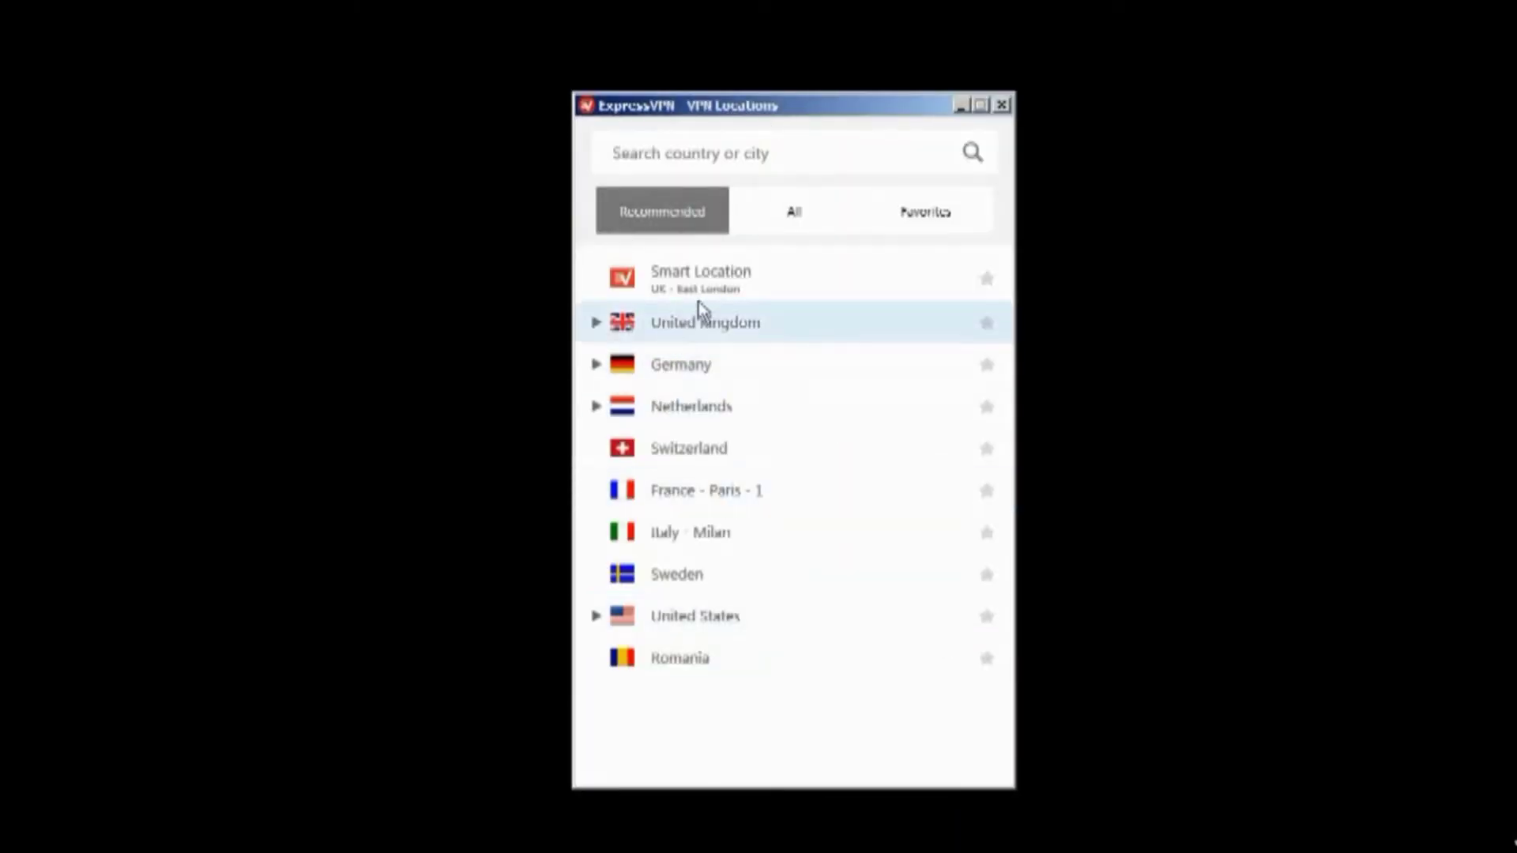
pyautogui.click(794, 211)
pyautogui.click(598, 366)
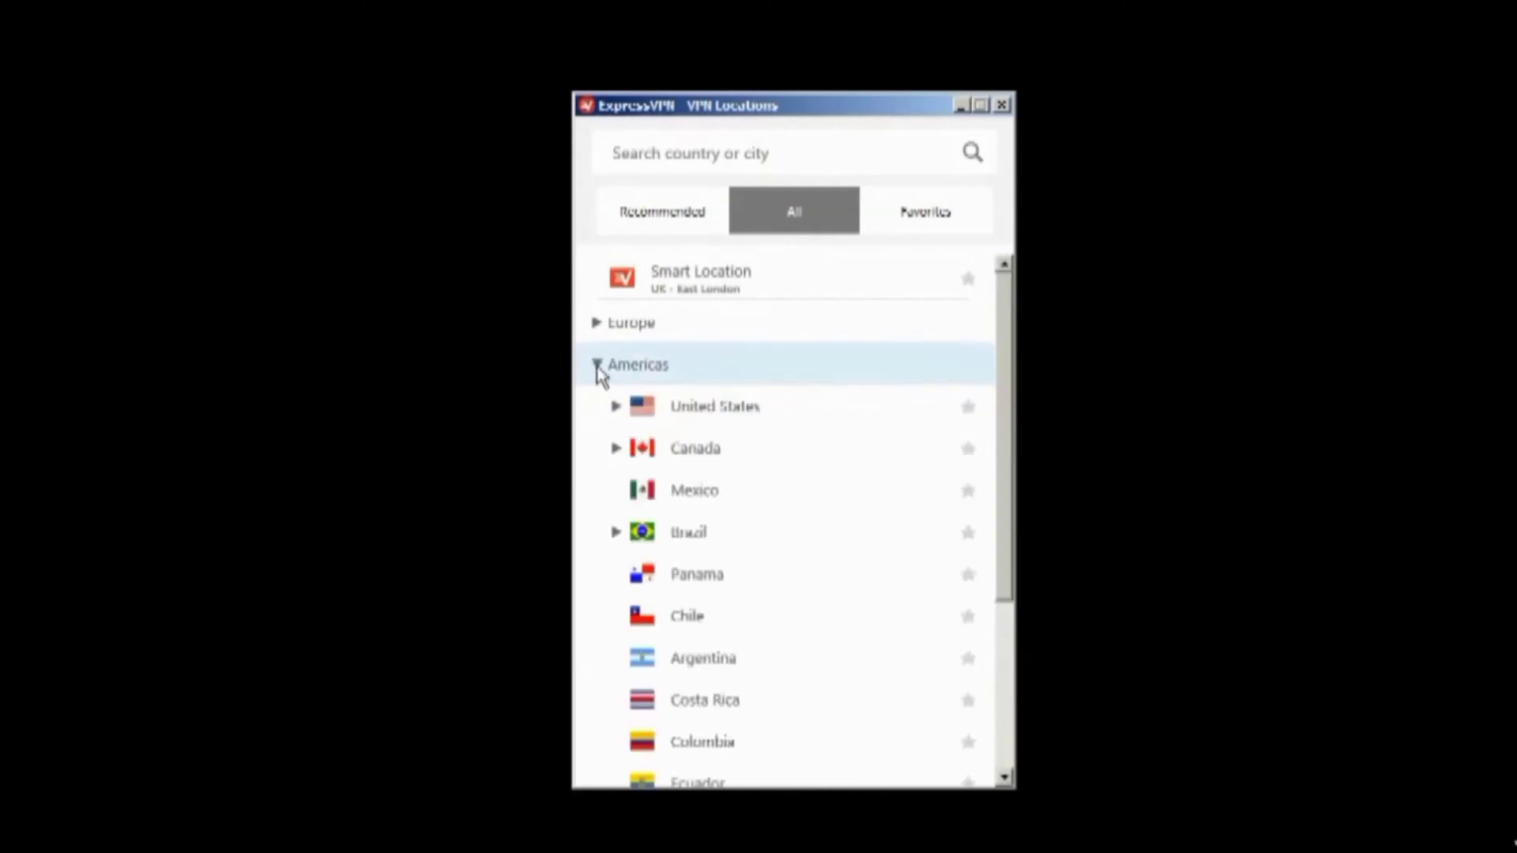
pyautogui.moveTo(1009, 458); pyautogui.dragTo(1002, 539)
pyautogui.scroll(1, 613, 342)
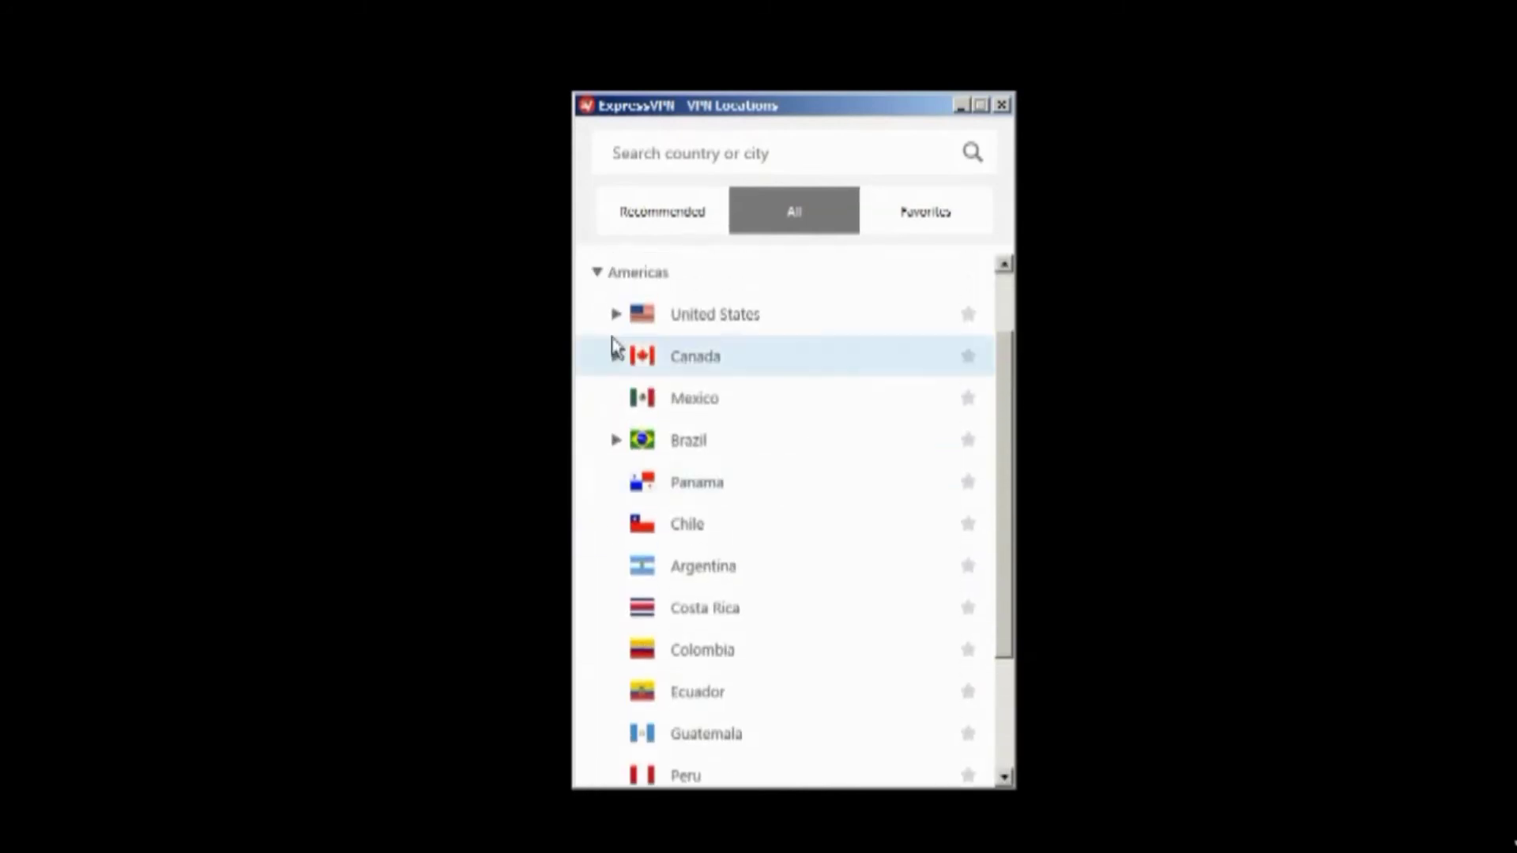
pyautogui.click(615, 315)
pyautogui.doubleClick(773, 485)
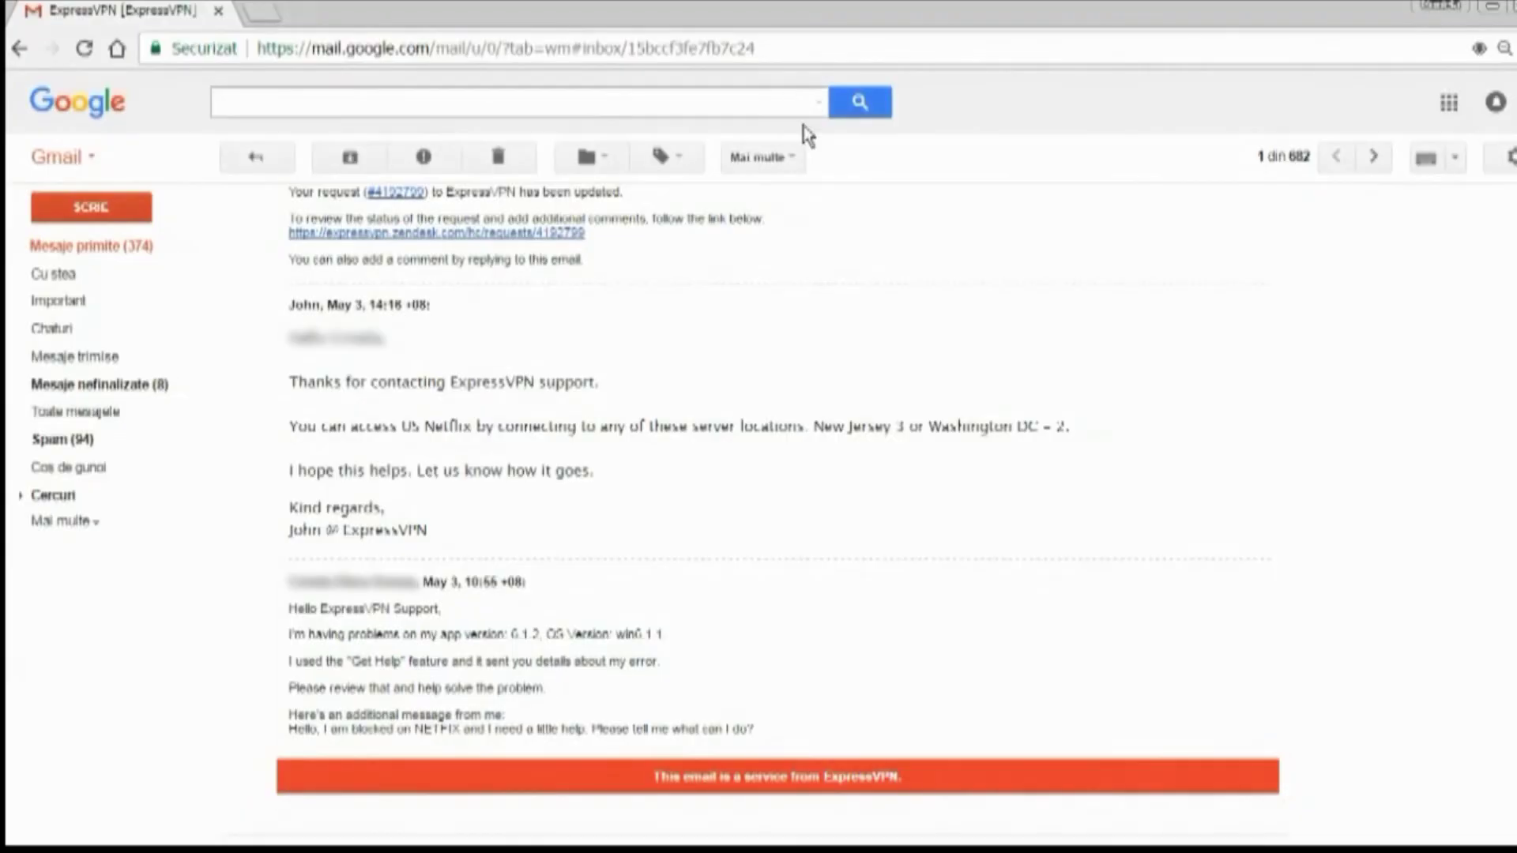
# Go to netflix.com and type 'killswitch' into the title search.
pyautogui.click(801, 53)
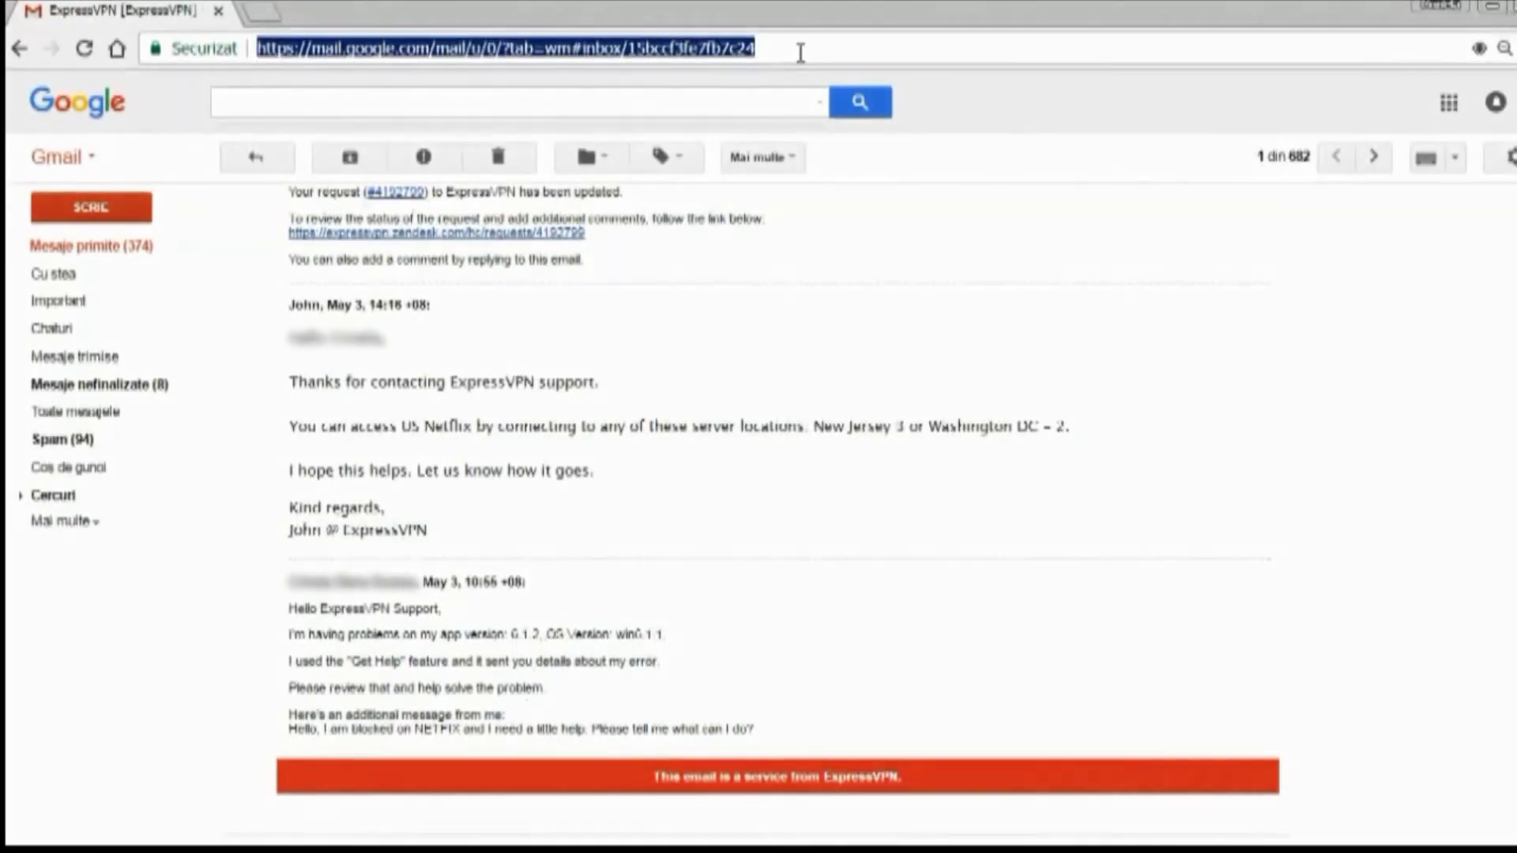
pyautogui.write('netflix.com')
pyautogui.press('Return')
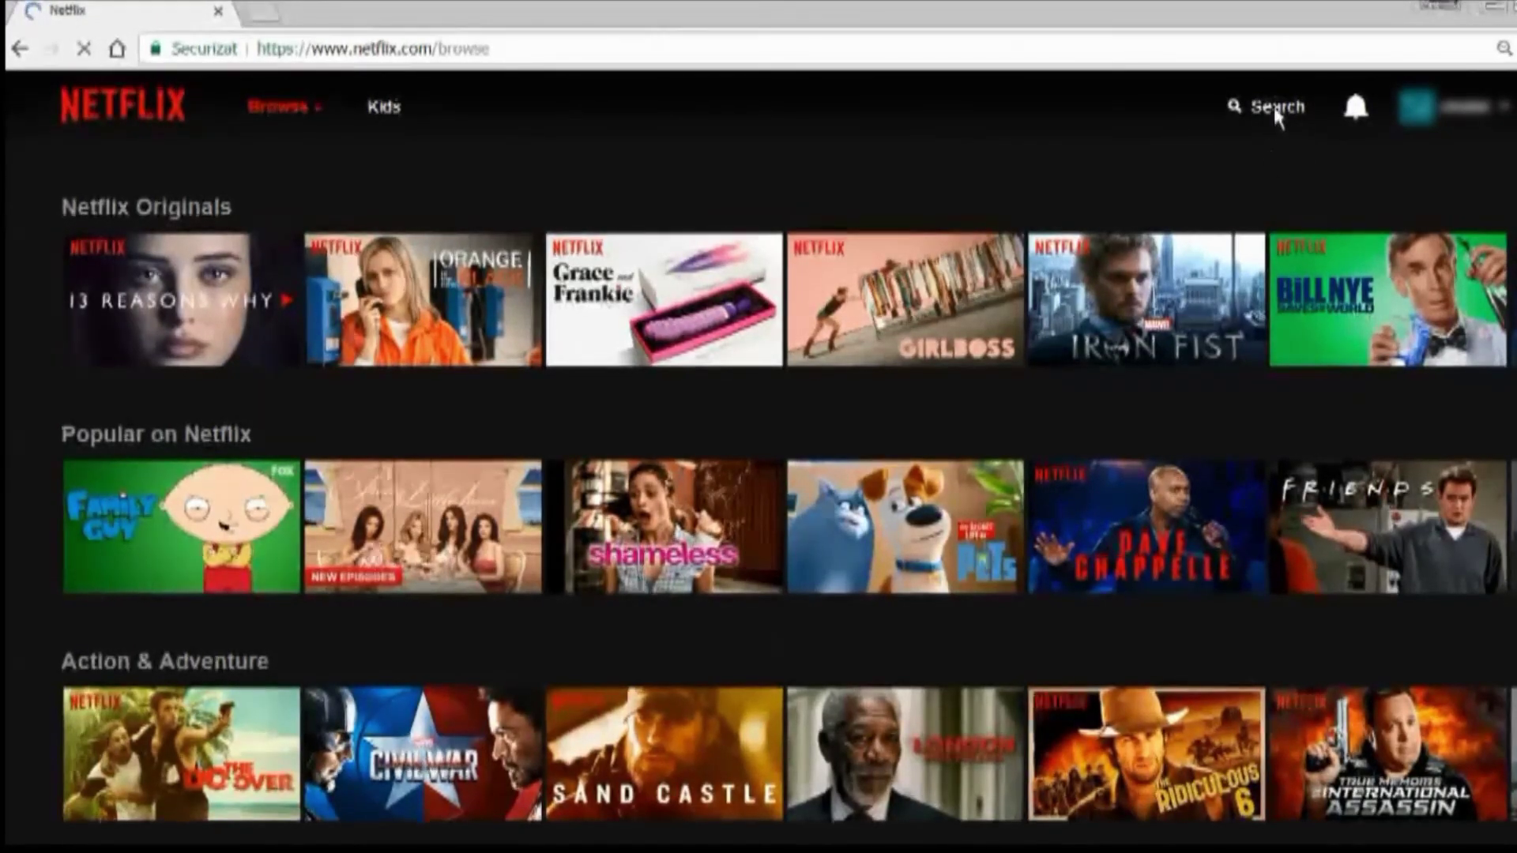
pyautogui.click(1270, 108)
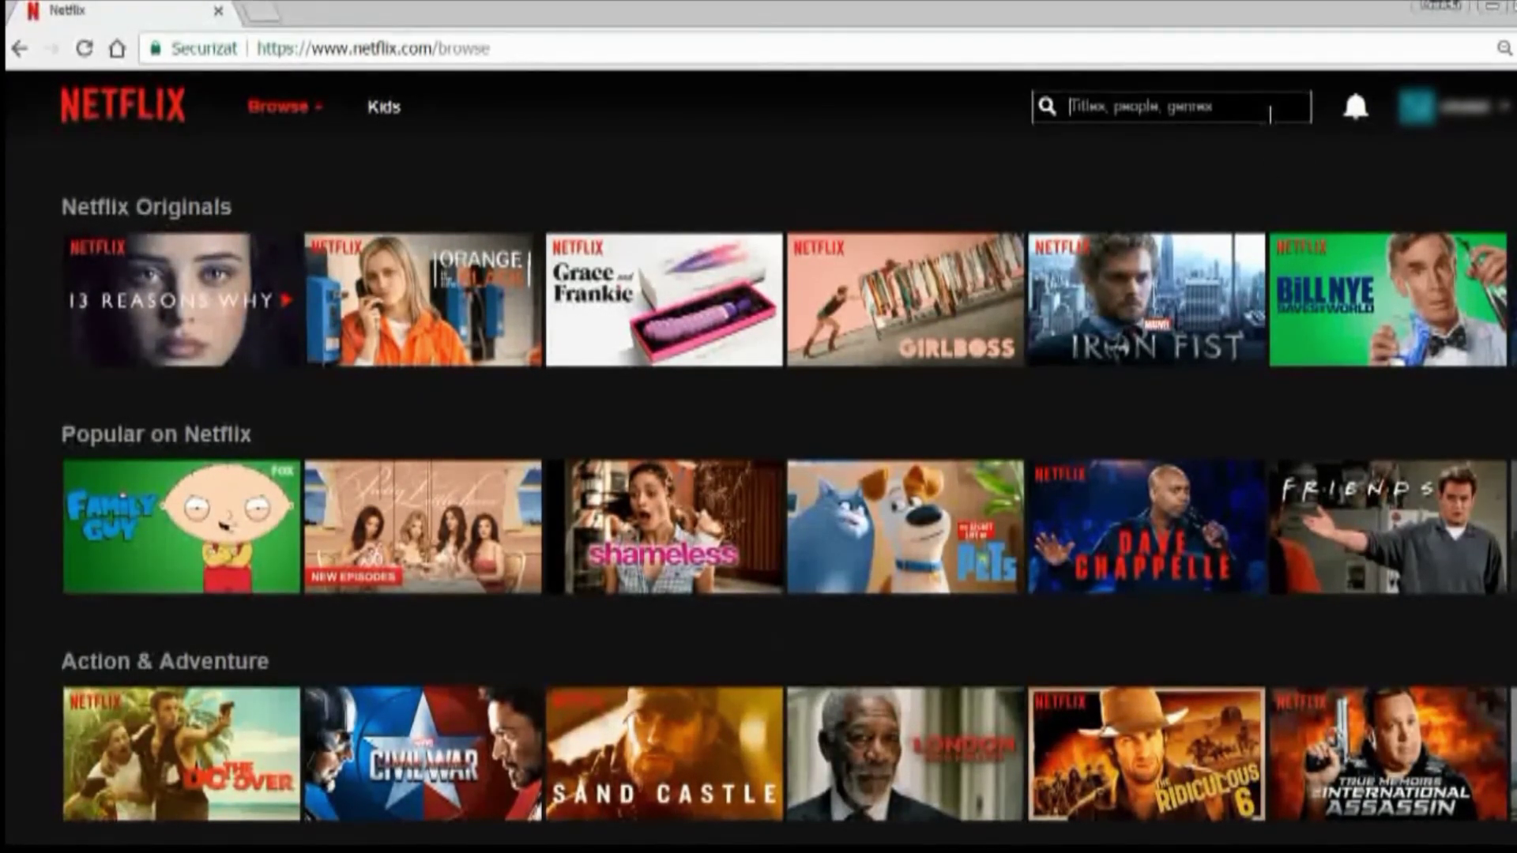
pyautogui.write('k')
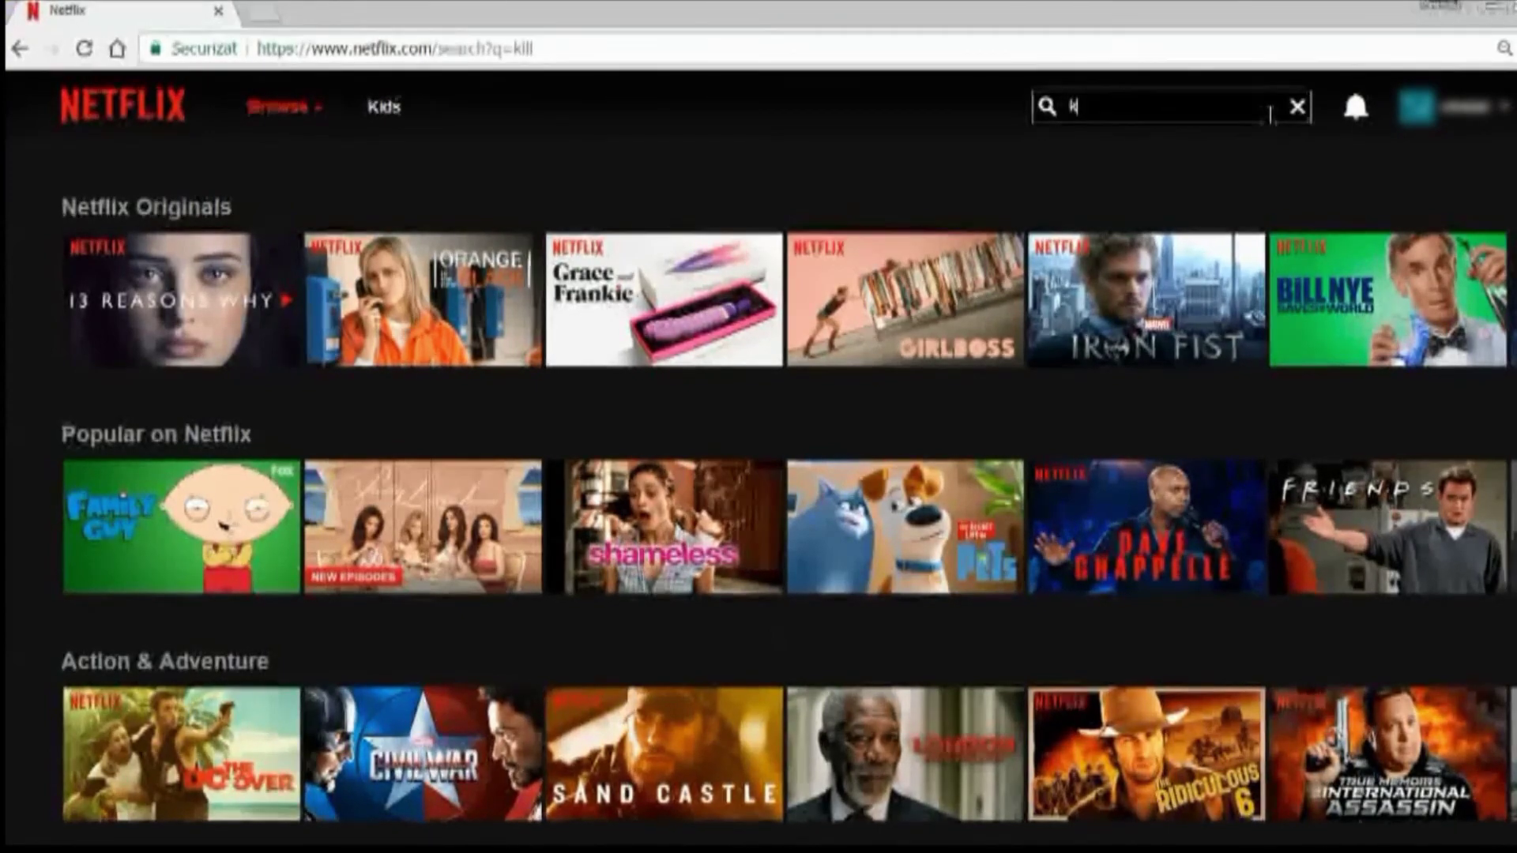
pyautogui.write('illsw')
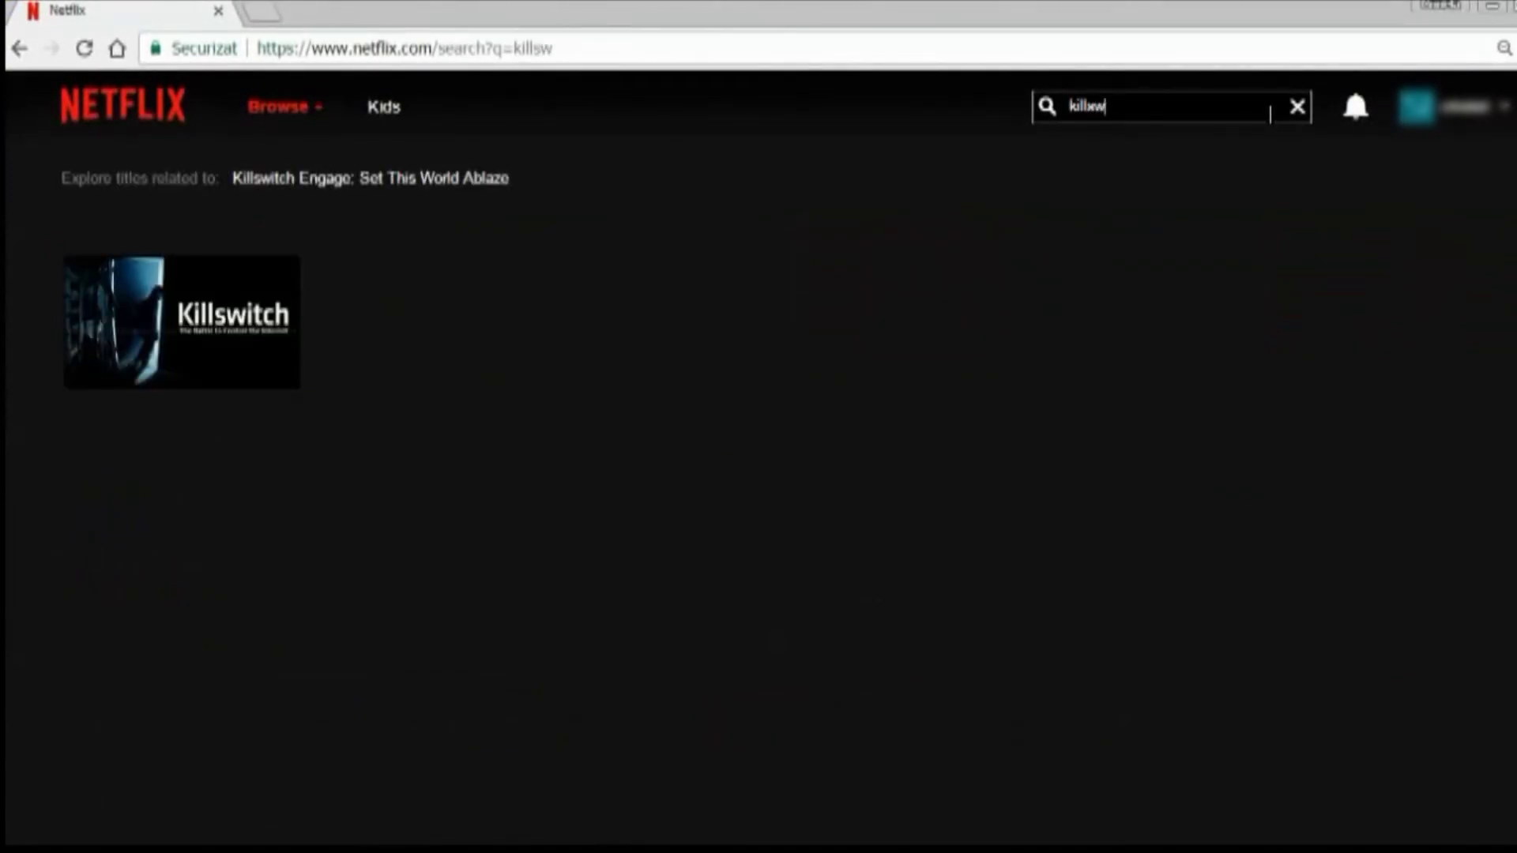
pyautogui.write('itch')
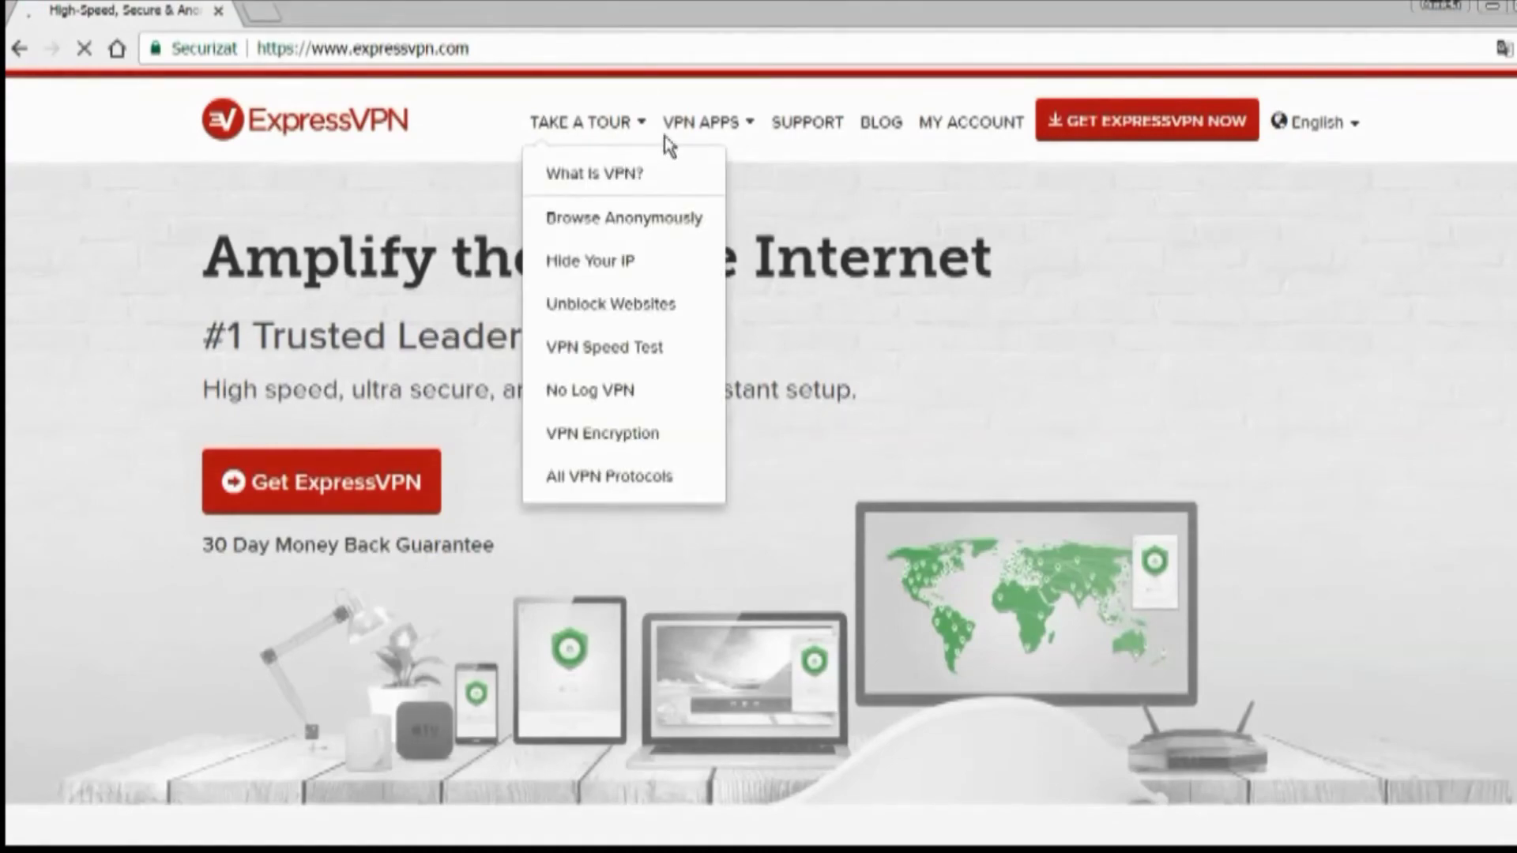
# Open the Ajutor help form, enter the name and saved email, and choose Windows 7.
pyautogui.moveTo(711, 133)
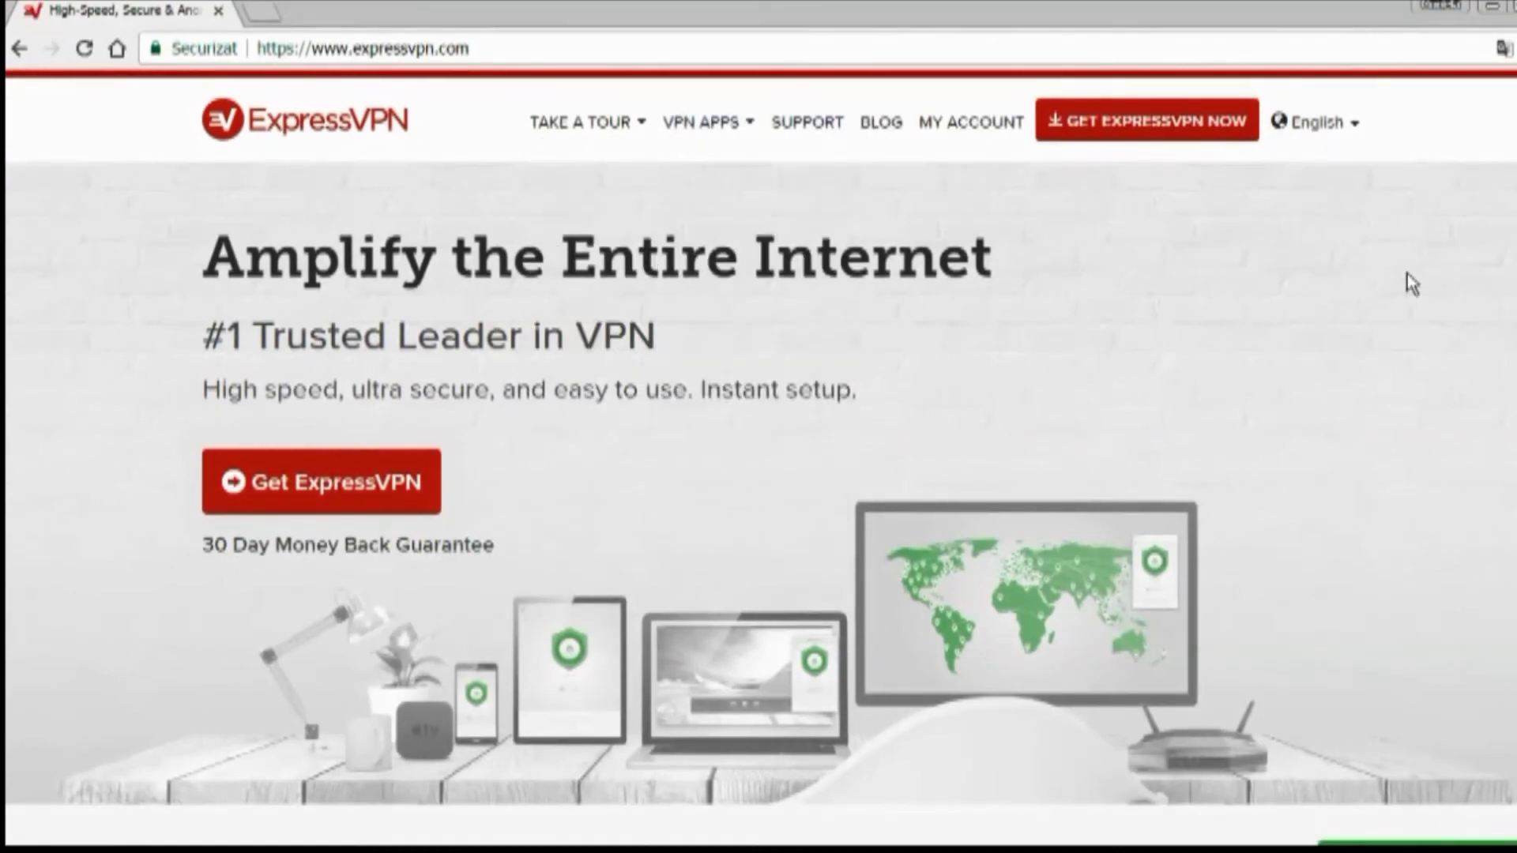
pyautogui.scroll(-2, 1359, 327)
pyautogui.scroll(2, 1359, 327)
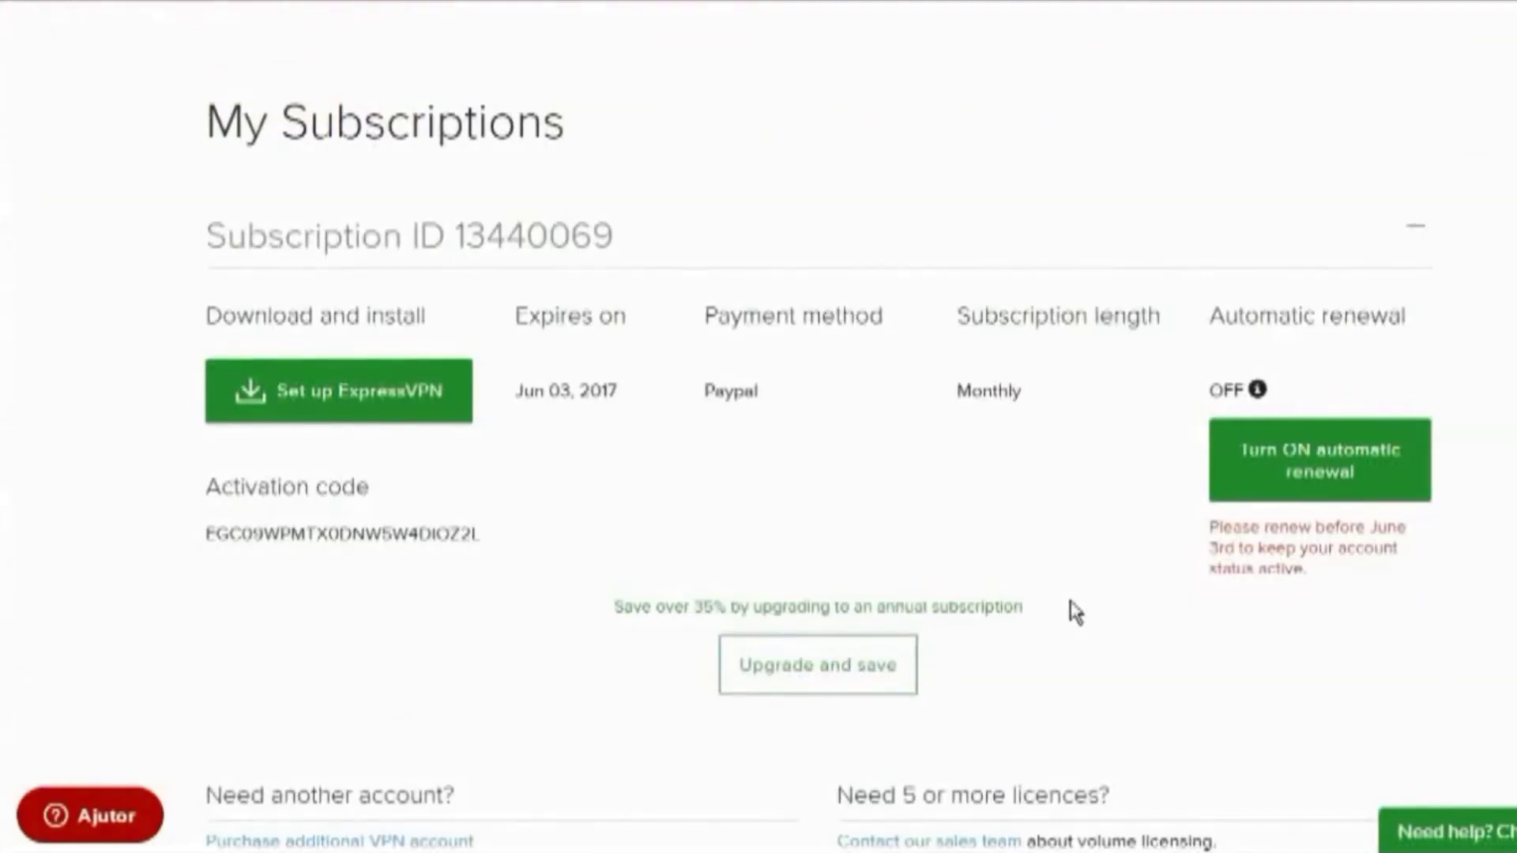
pyautogui.click(105, 822)
pyautogui.write('Da')
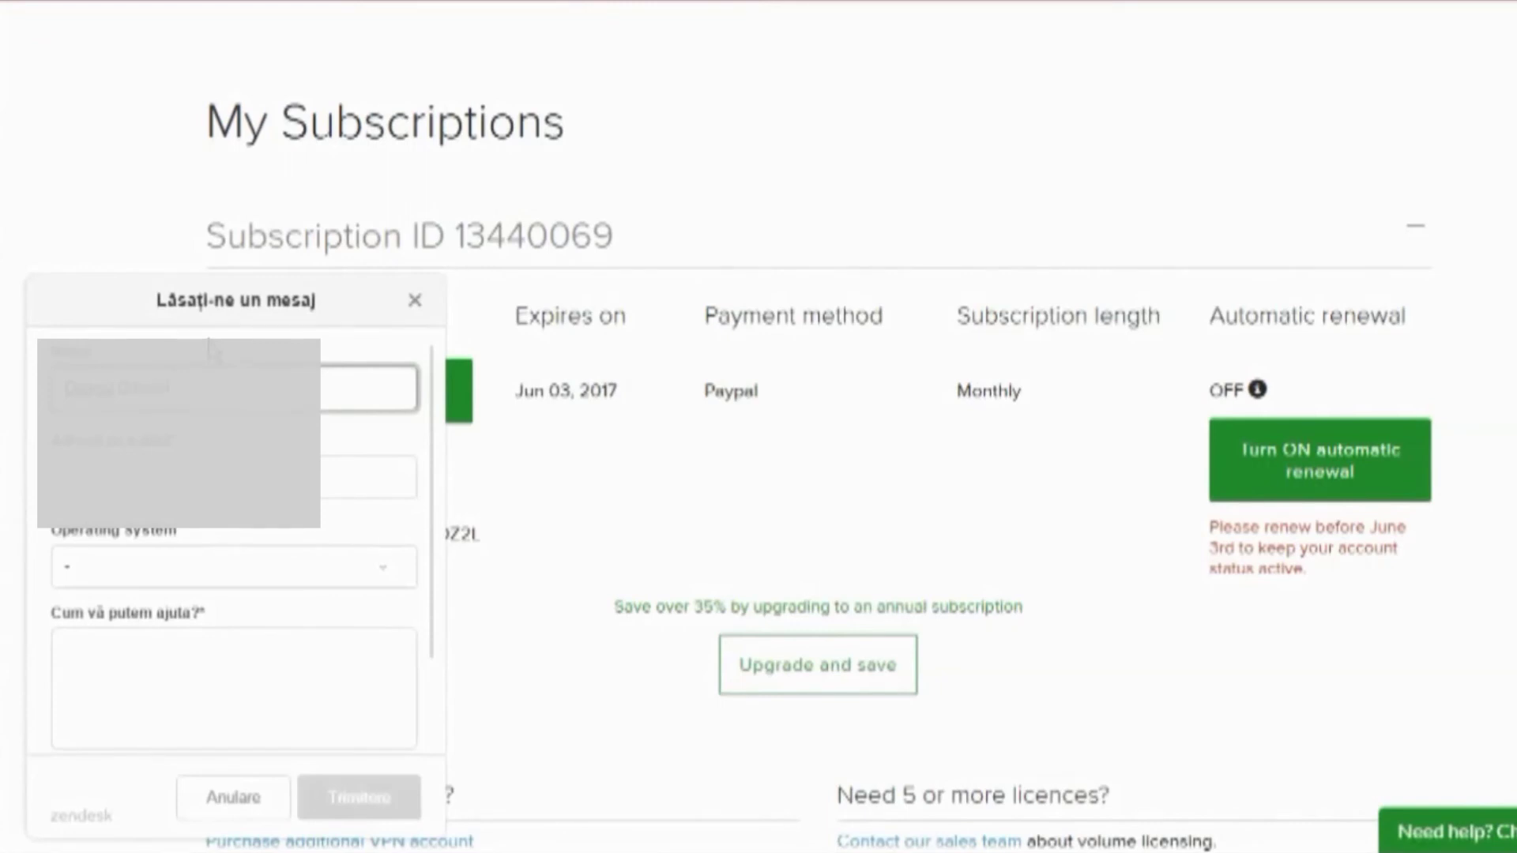
pyautogui.click(214, 476)
pyautogui.click(158, 525)
pyautogui.click(190, 567)
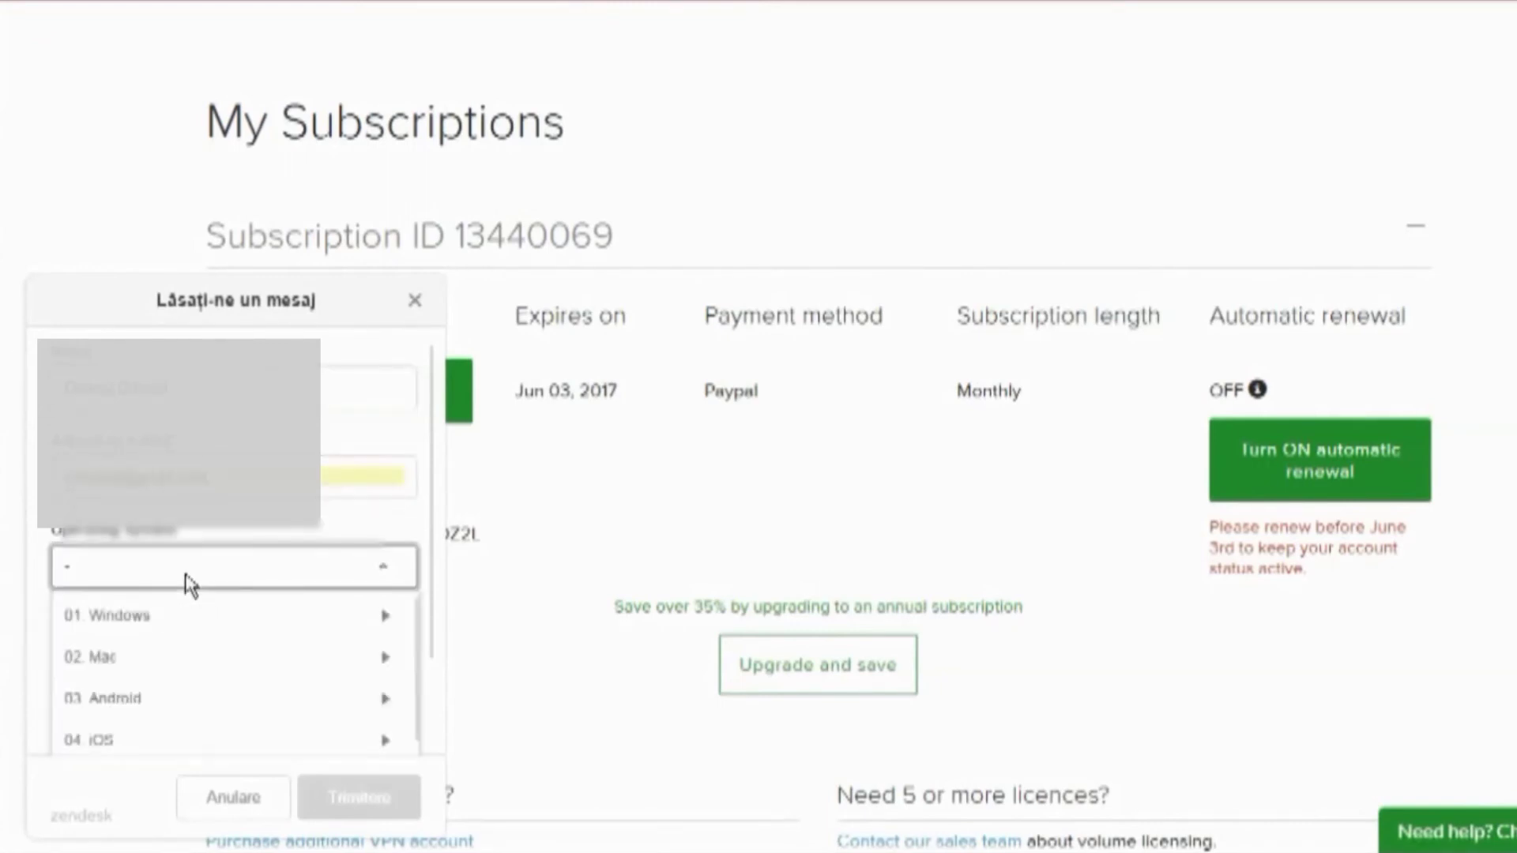
pyautogui.click(187, 615)
pyautogui.click(119, 747)
# Write the 30-day refund request with a 'Hello!' greeting and send it via Trimitere.
pyautogui.click(224, 673)
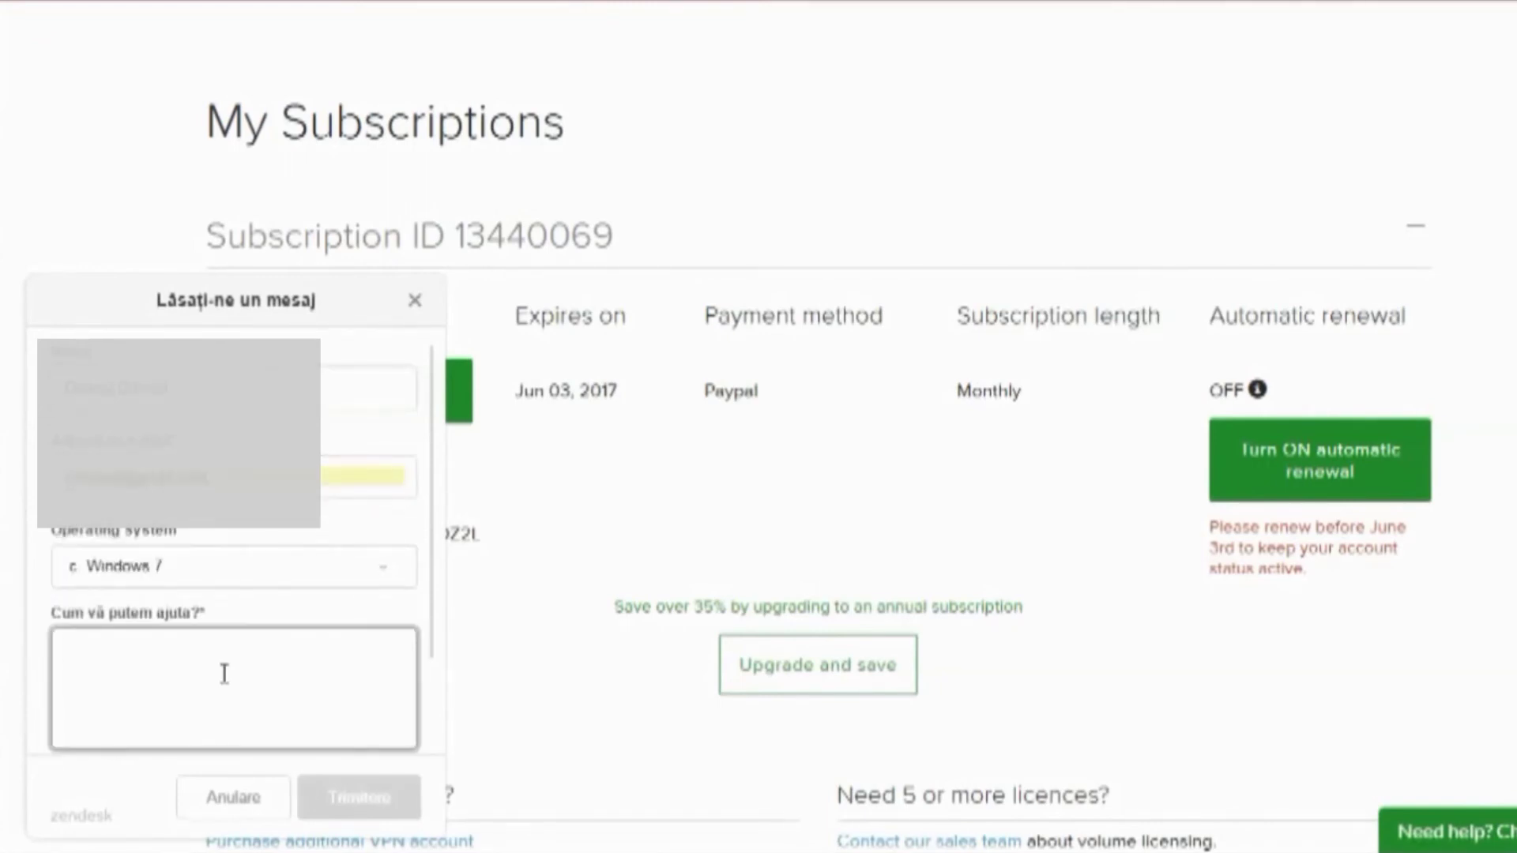
pyautogui.write('Please retu')
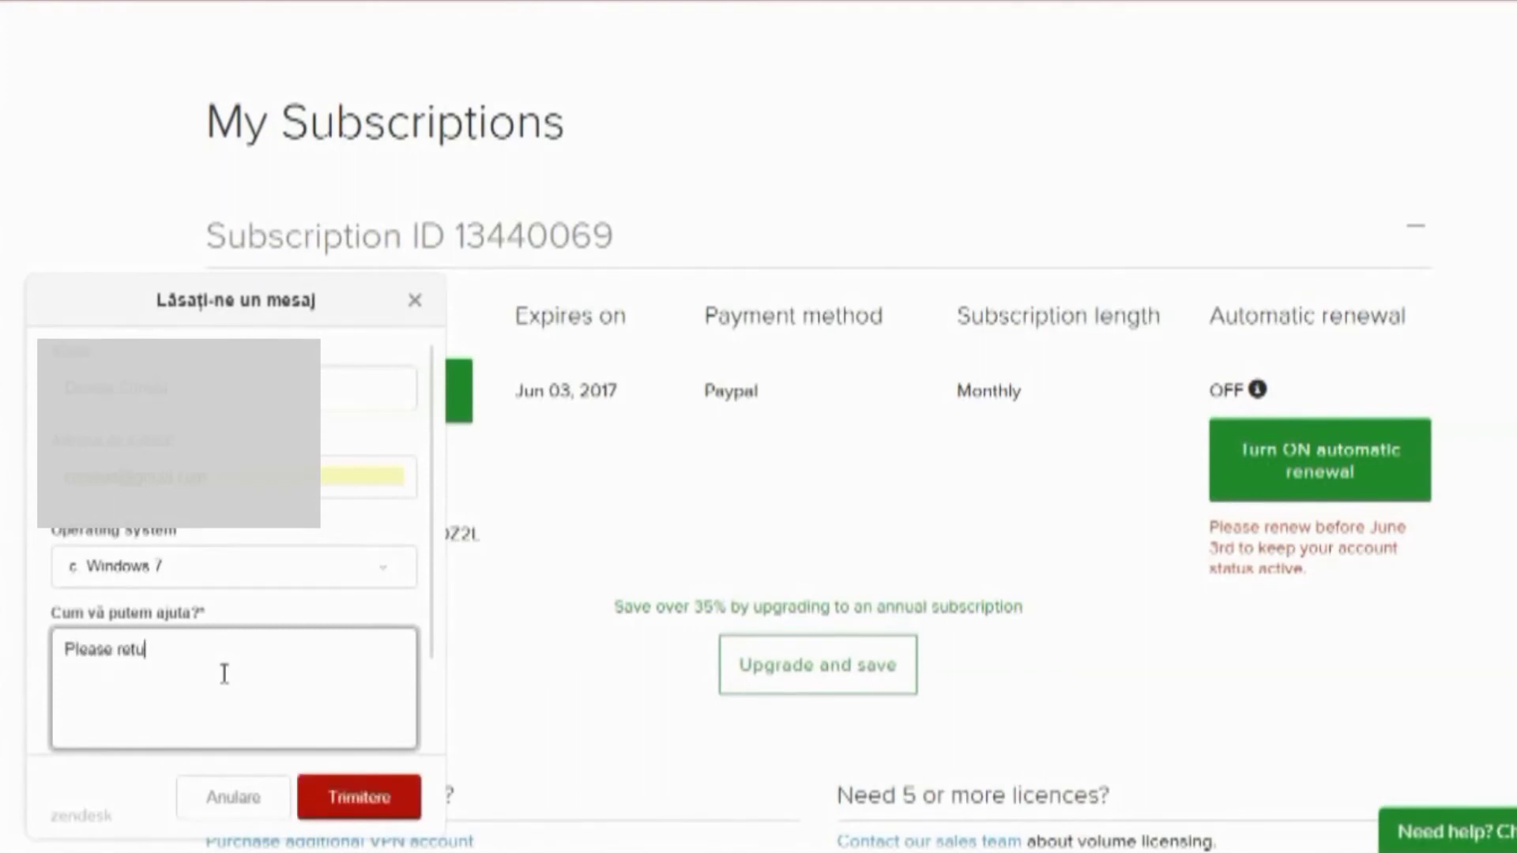
pyautogui.write('rn my money for the 3')
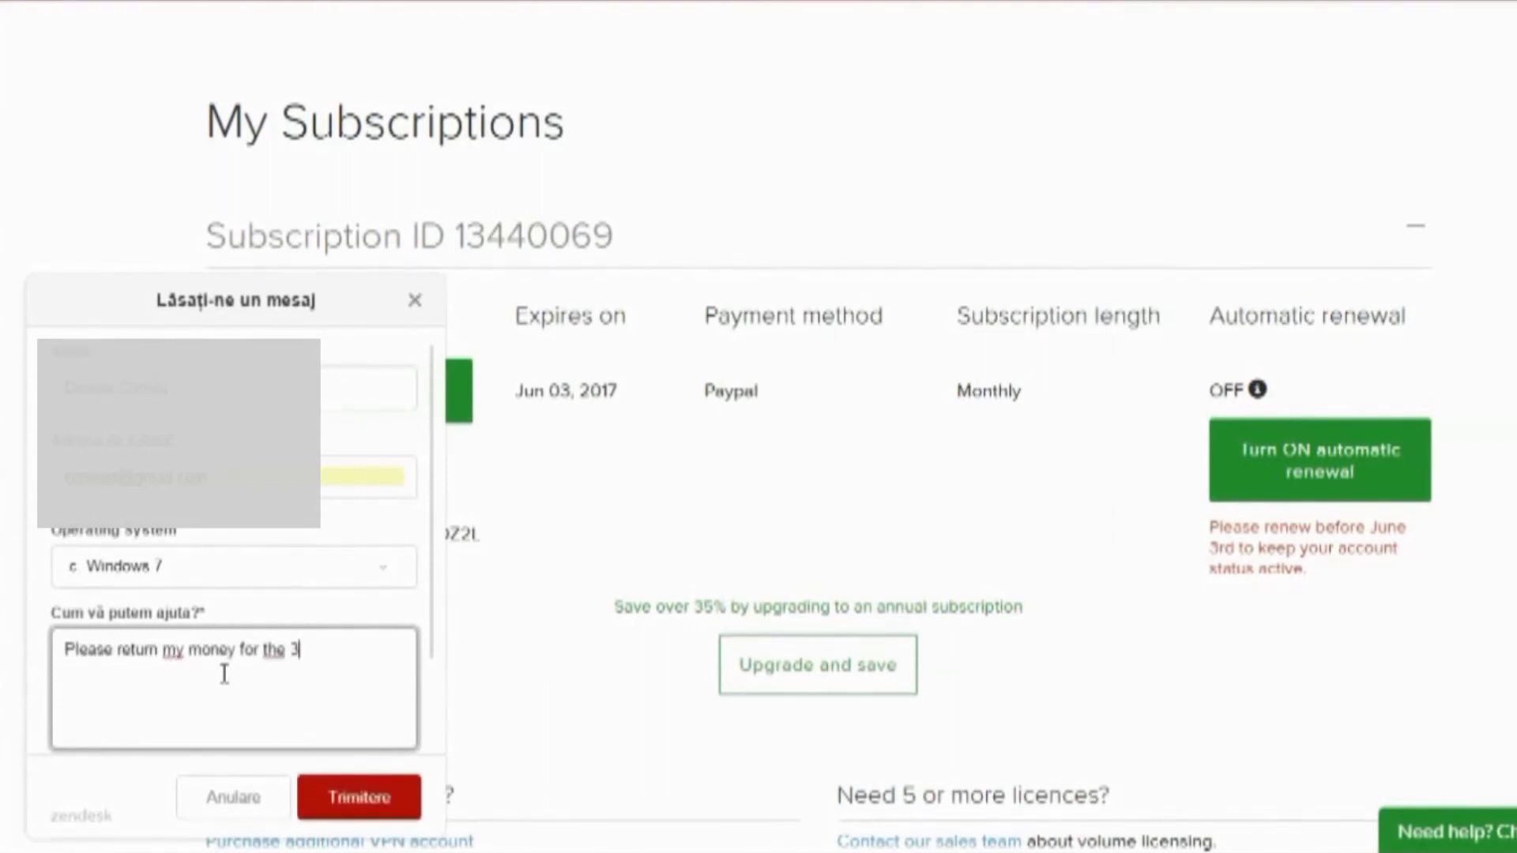
pyautogui.write('0-das')
pyautogui.write('s warranty')
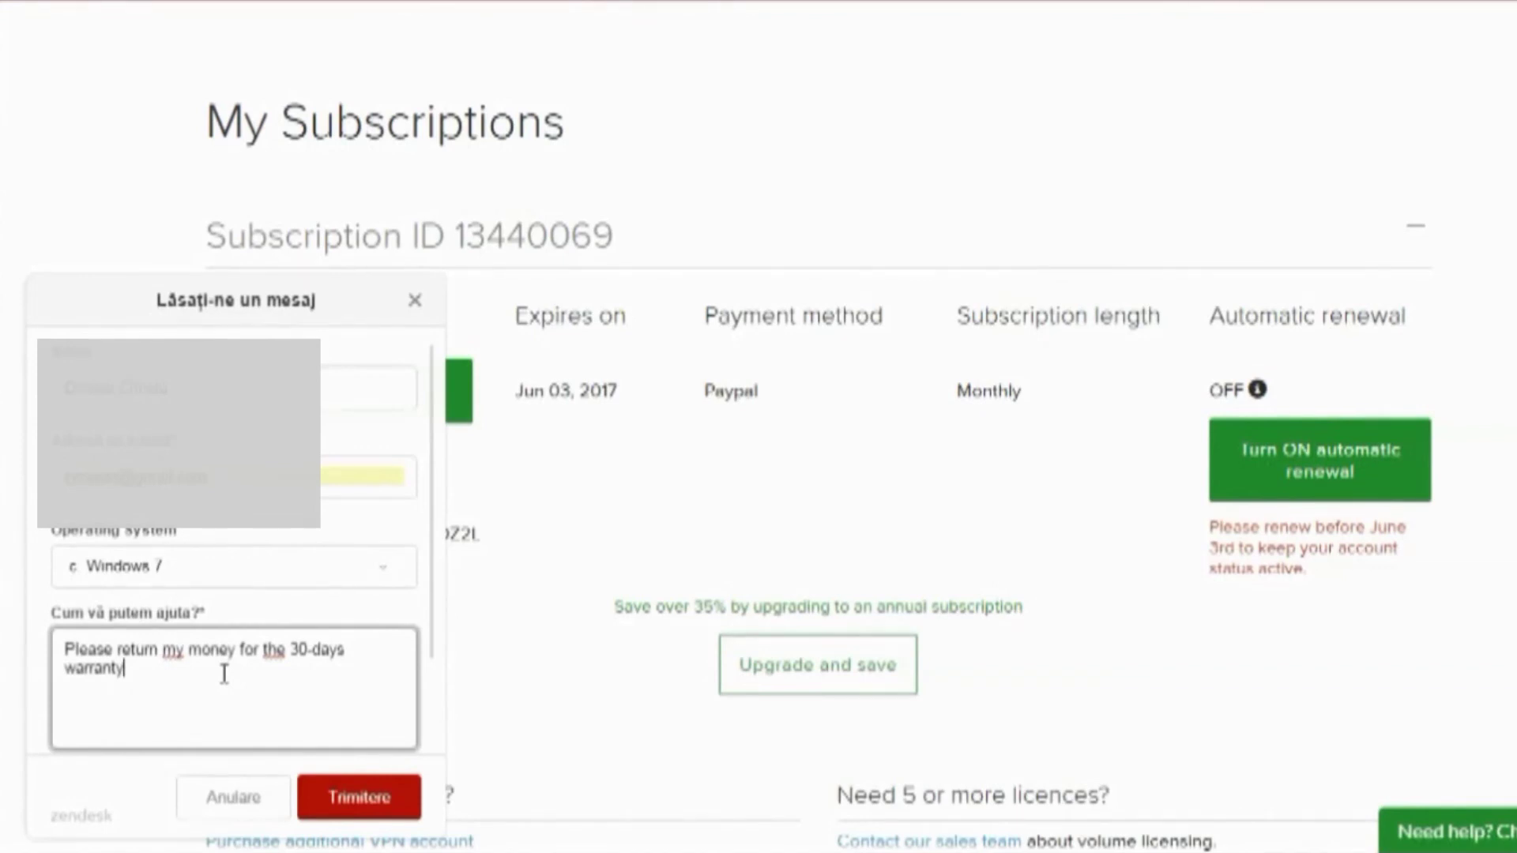
pyautogui.write('. Thank you very much.')
pyautogui.click(66, 649)
pyautogui.write('Hello')
pyautogui.write('!')
pyautogui.press('Return')
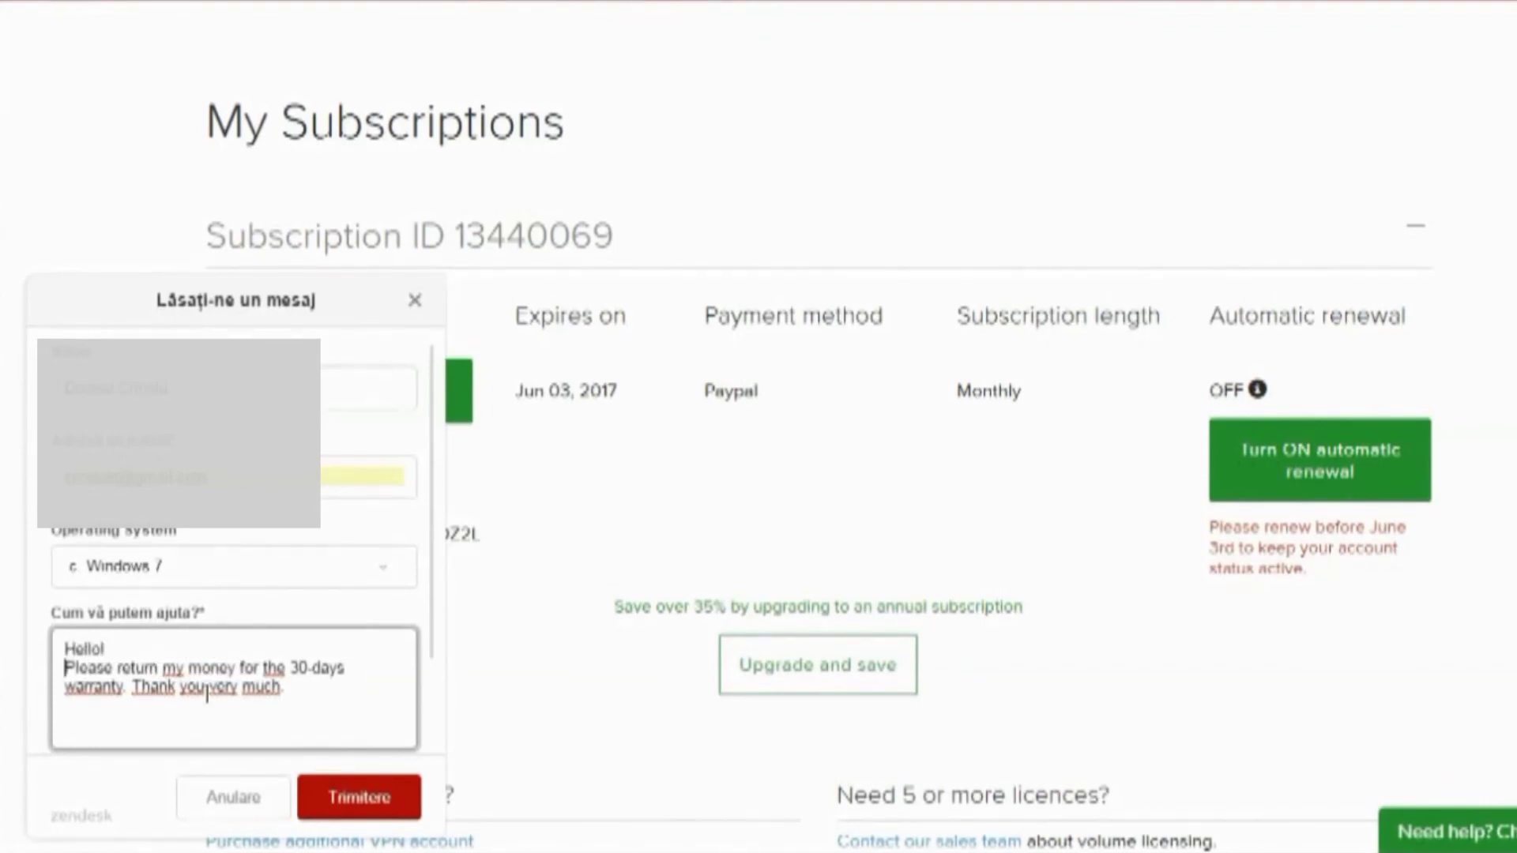
pyautogui.click(374, 800)
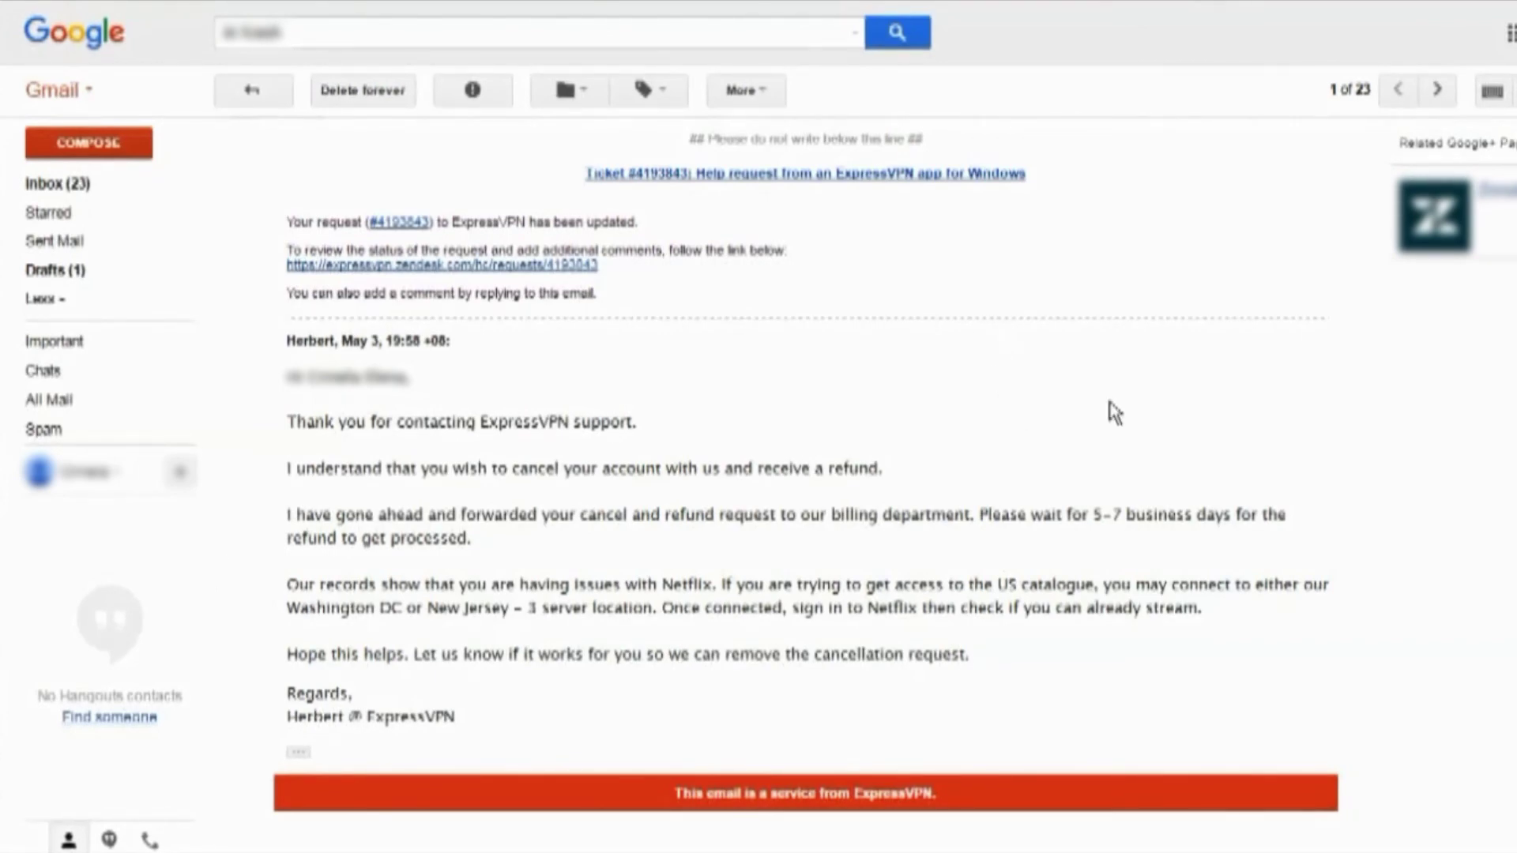
# Scroll through support's reply stating billing will process the refund in 5–7 business days.
pyautogui.scroll(-2, 1328, 457)
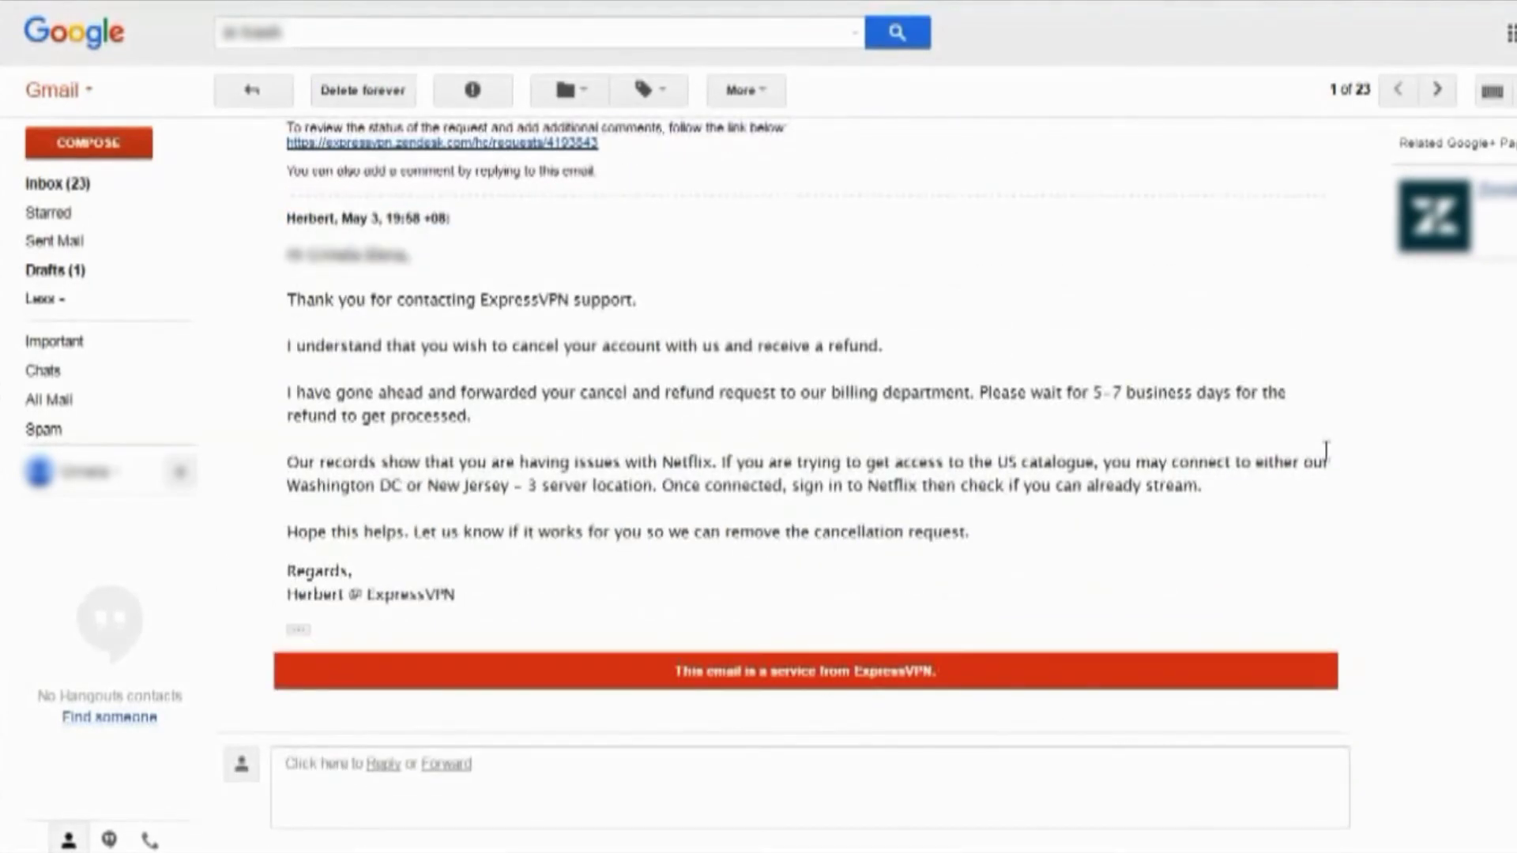